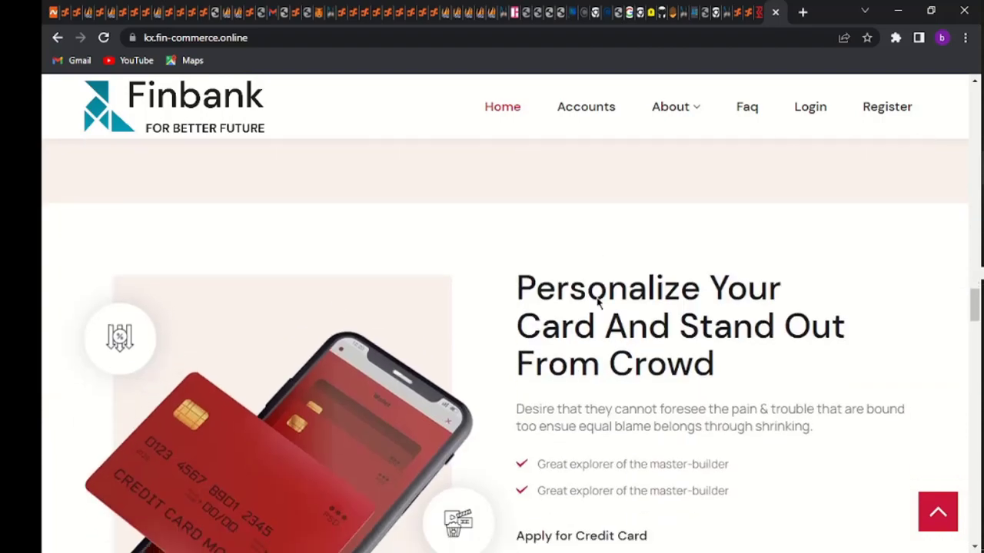
Open Finbank's Login page and confirm the email/account and password fields are autofilled
scroll(595, 294, "up", 2)
scroll(595, 303, "down", 10)
scroll(597, 300, "up", 12)
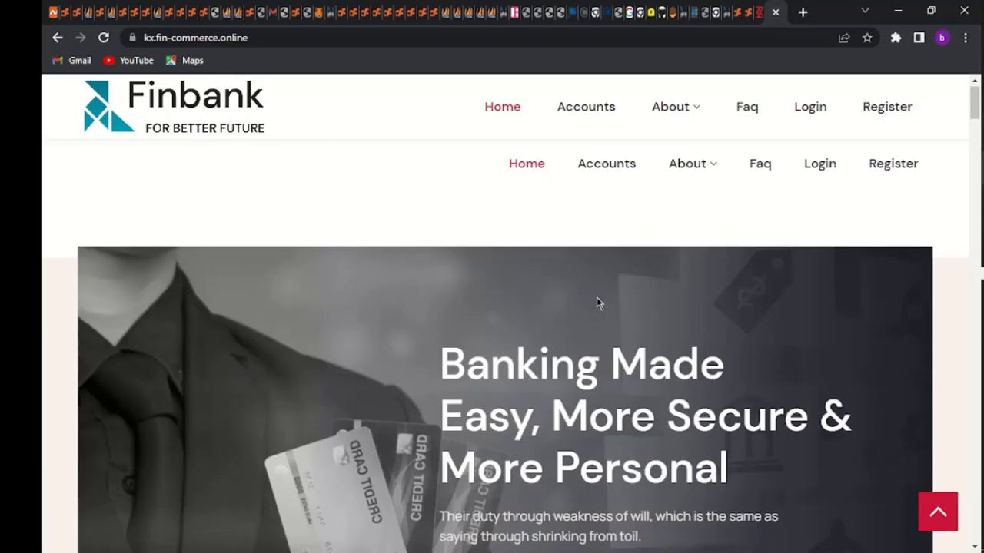
mouse_move(678, 188)
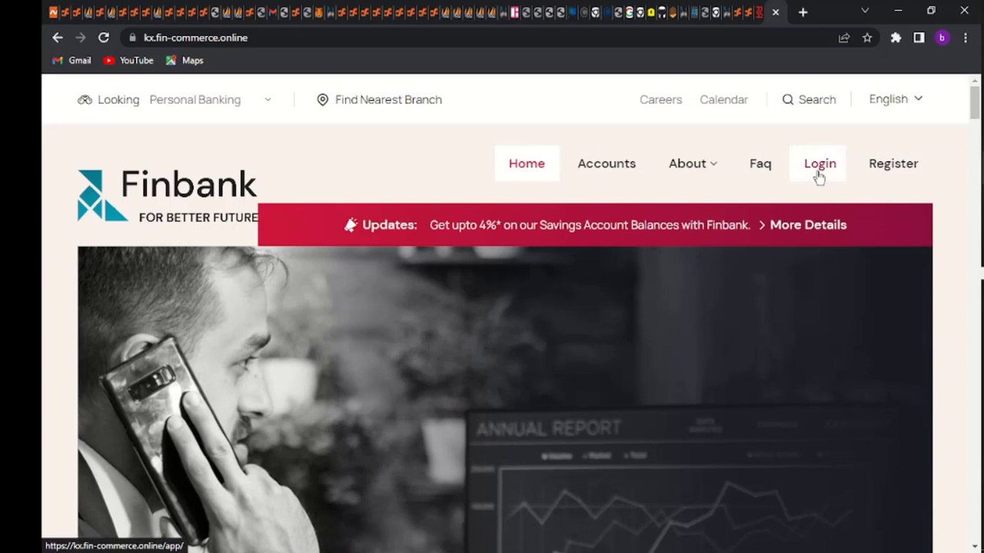
left_click(820, 176)
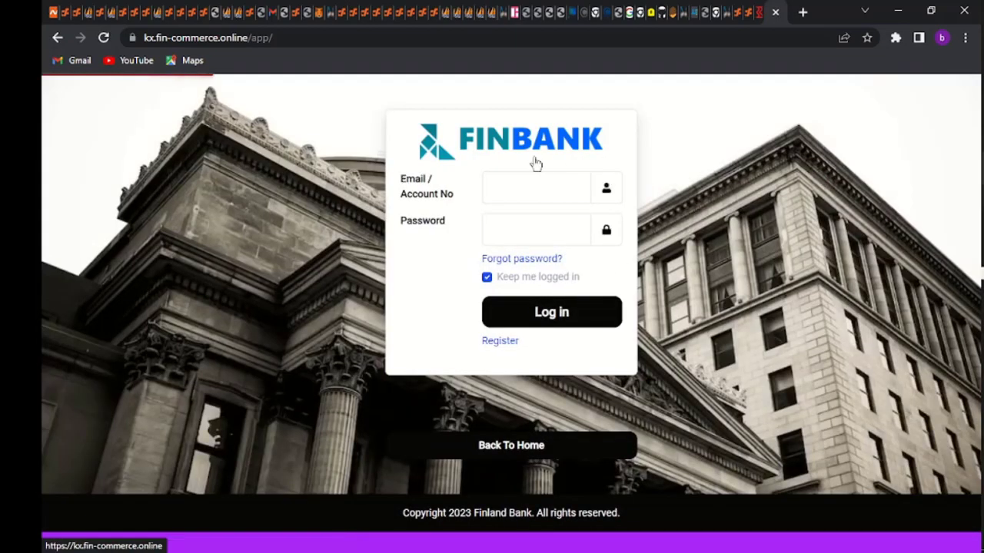
left_click(510, 193)
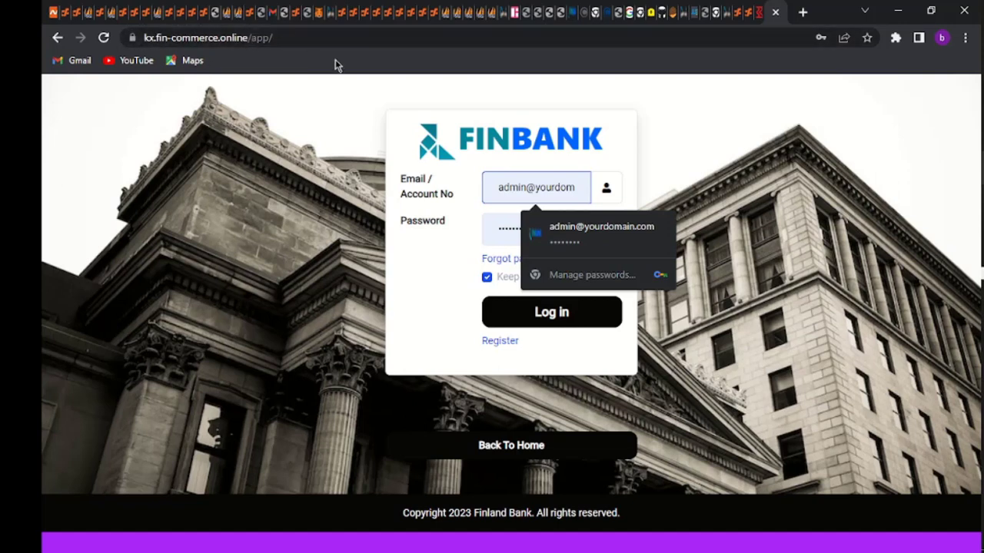
left_click(760, 311)
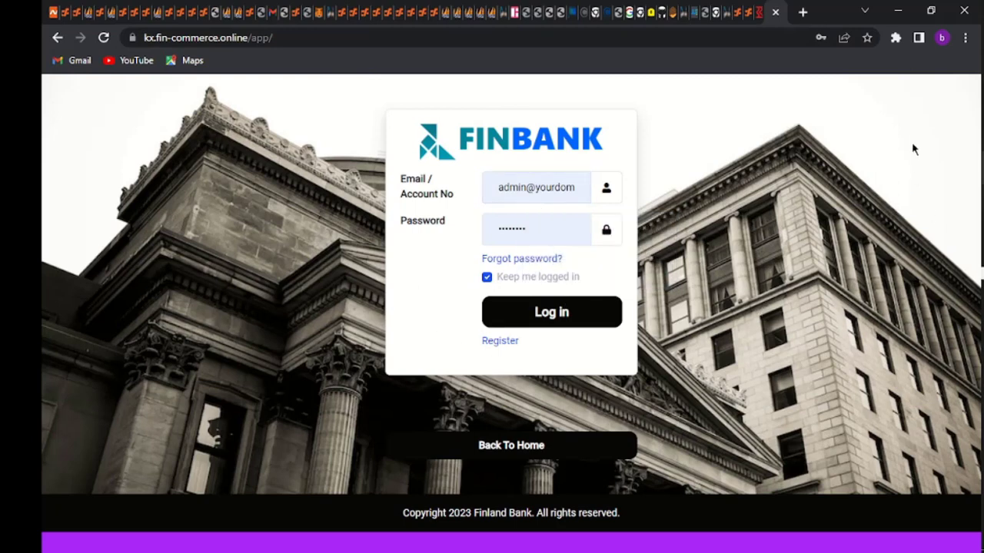
Switch to cPanel, return to its tools home page and launch File Manager from the Files section
left_click(752, 12)
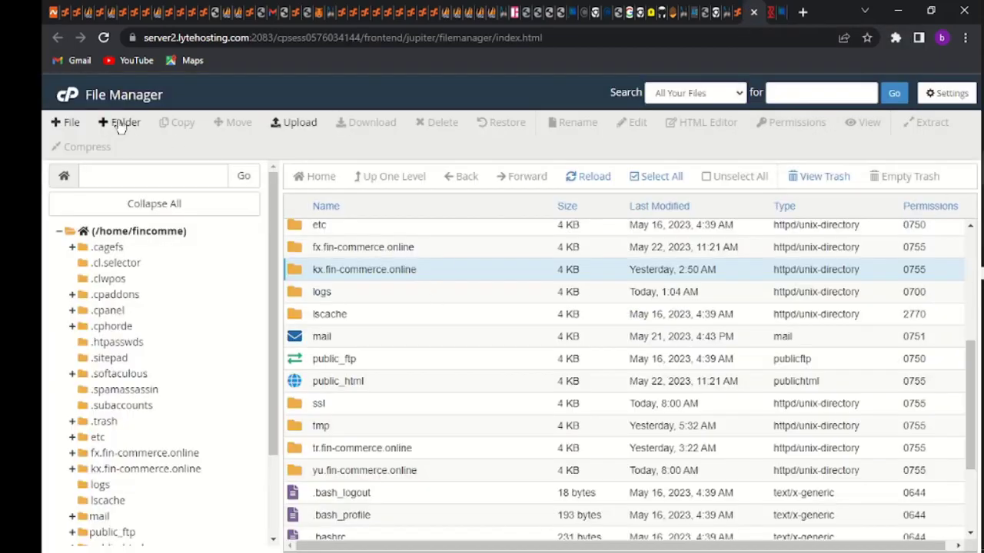
left_click(80, 101)
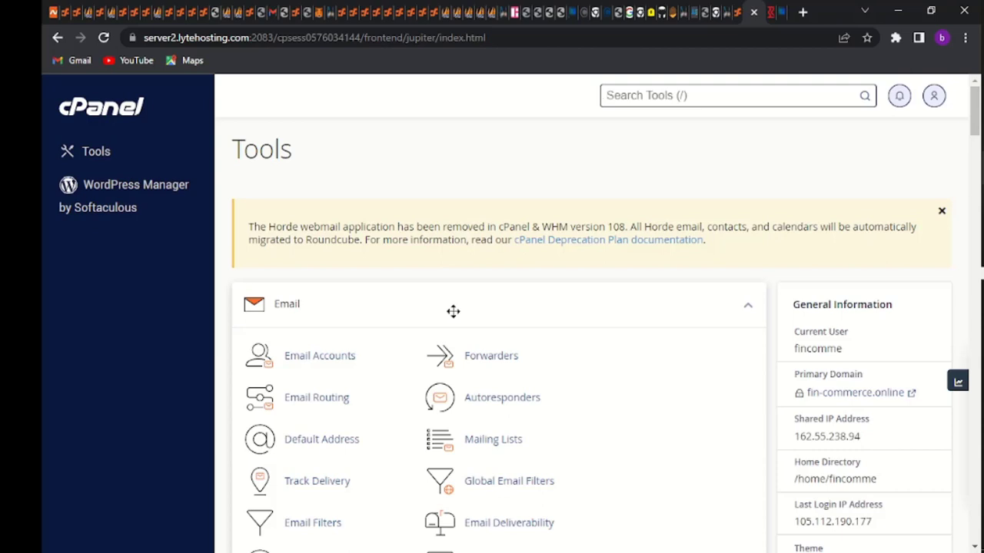
scroll(452, 311, "down", 3)
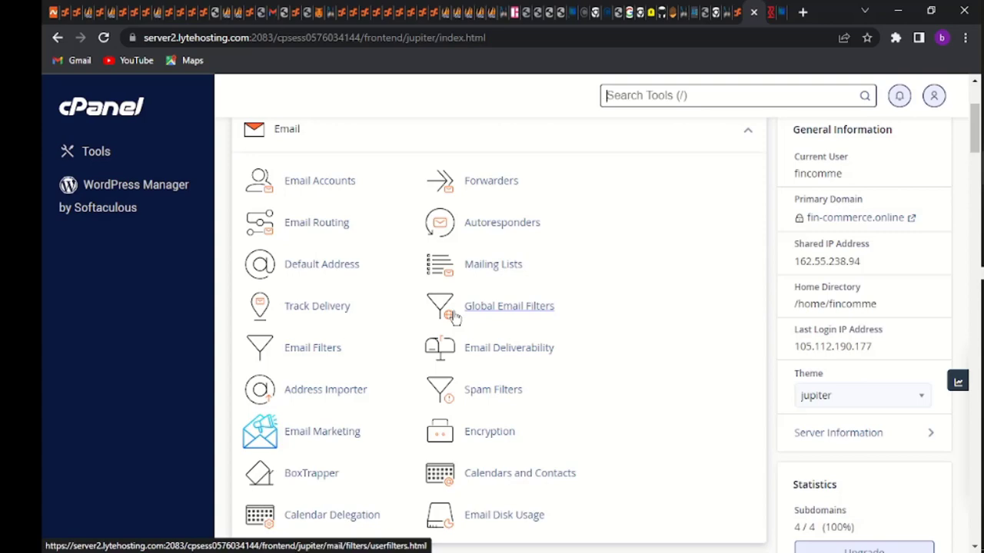
scroll(455, 316, "down", 1)
scroll(435, 467, "down", 3)
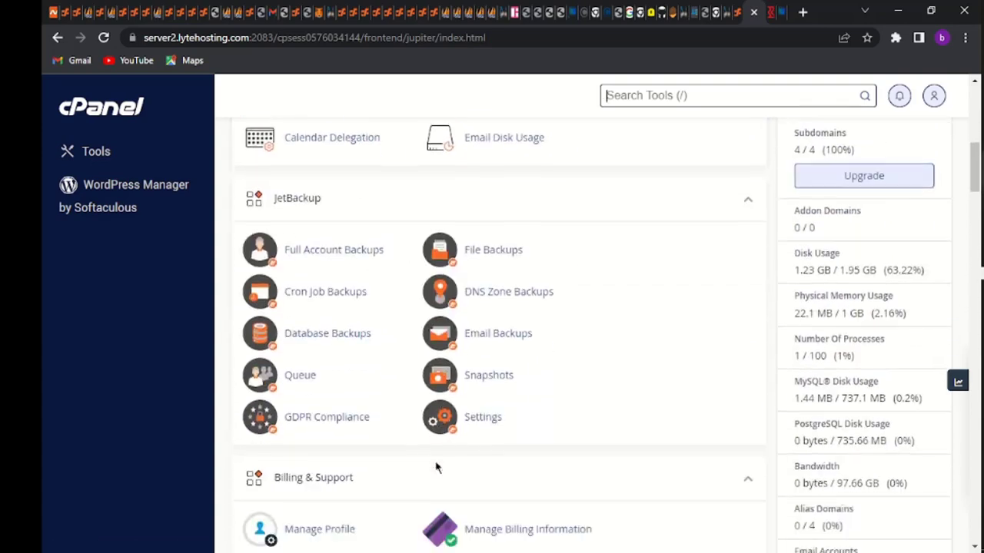
scroll(435, 466, "down", 3)
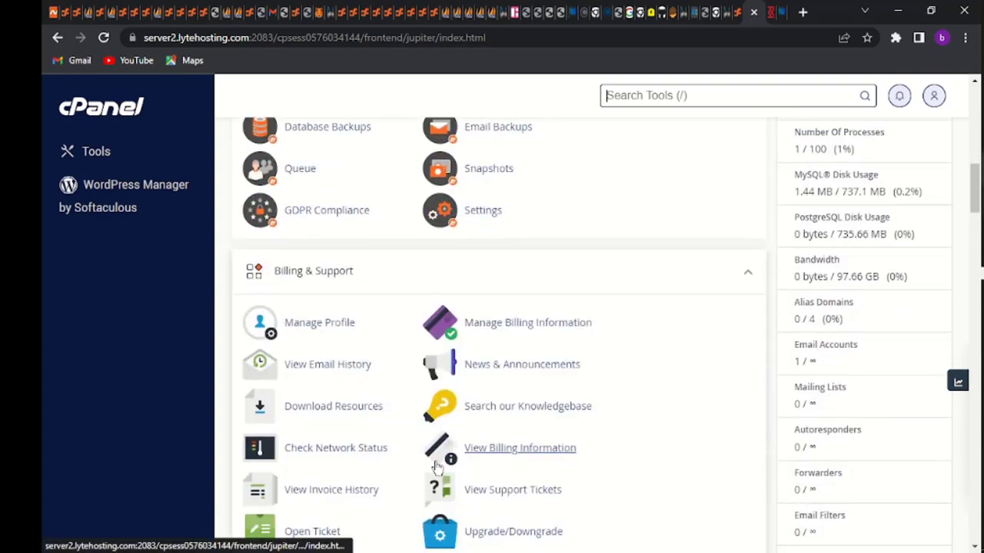
scroll(435, 467, "down", 4)
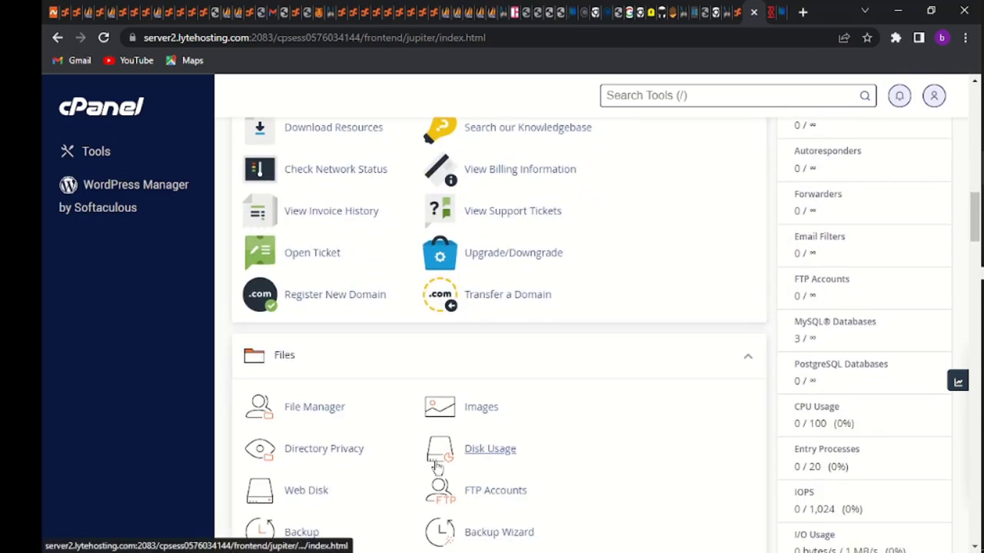
left_click(332, 415)
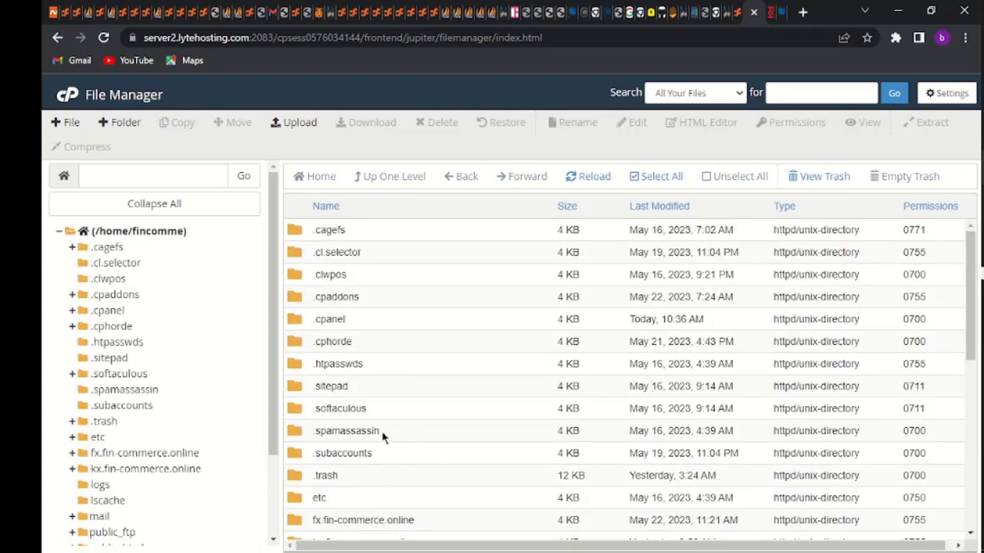
Peek inside public_html, go back to the home directory, then enter yu.fin-commerce.online
scroll(383, 436, "down", 3)
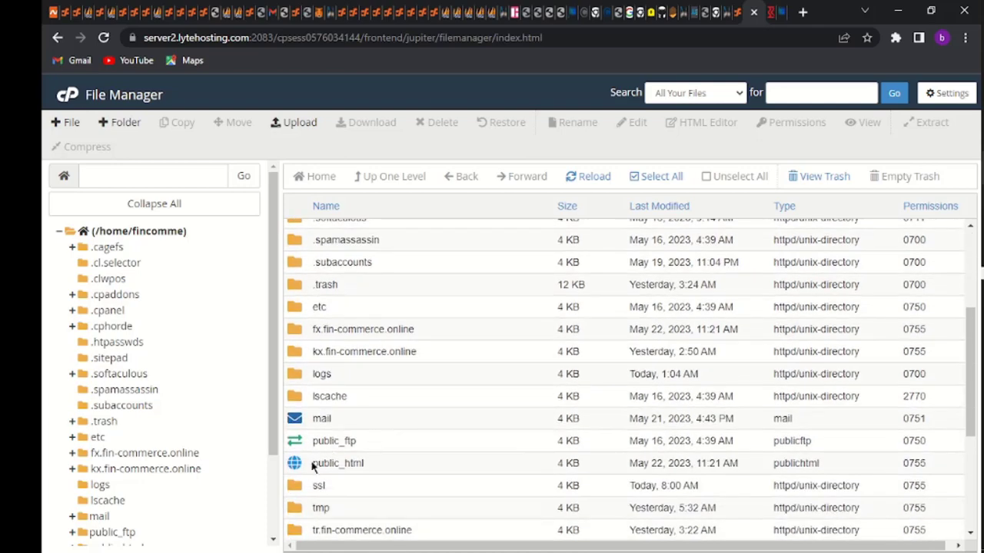
double_click(296, 465)
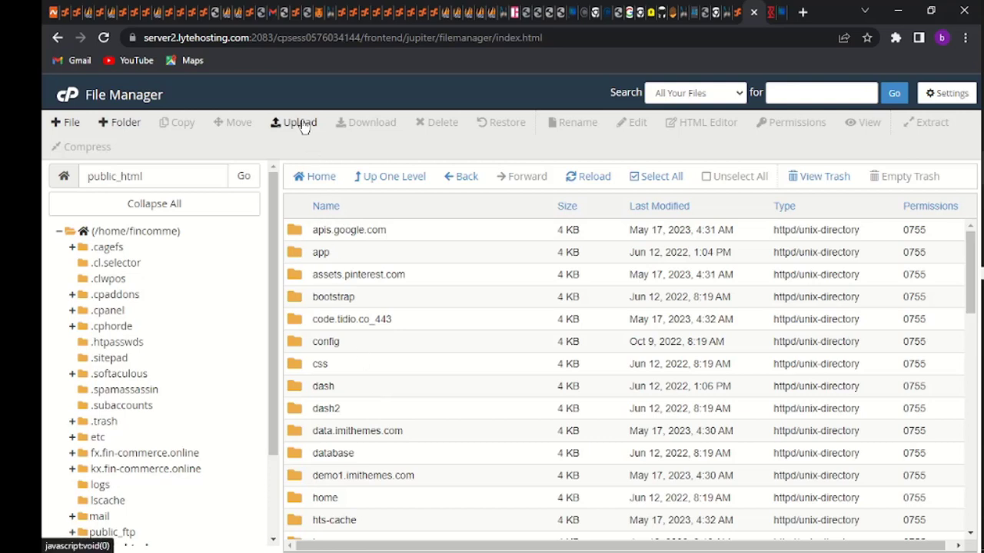
left_click(466, 178)
scroll(362, 401, "down", 3)
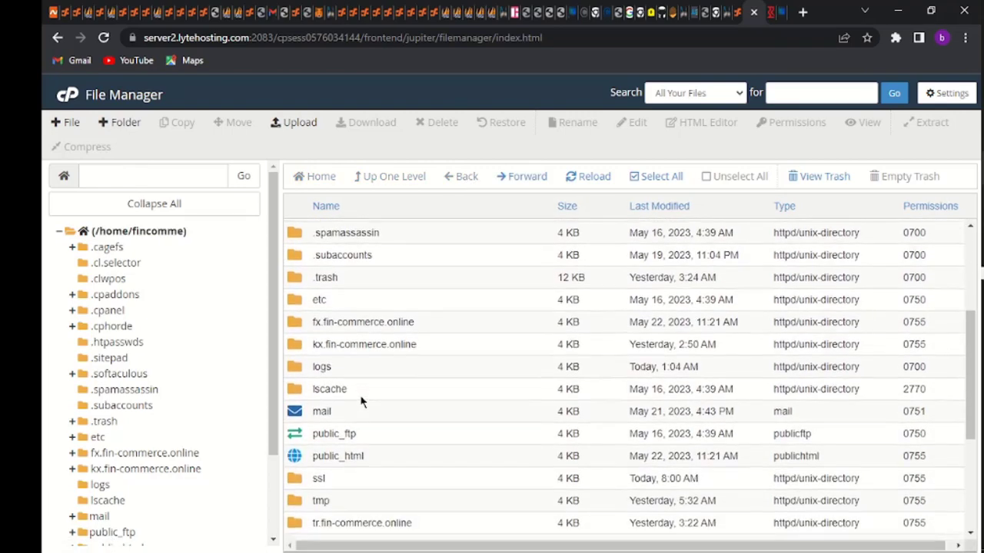
scroll(358, 398, "down", 4)
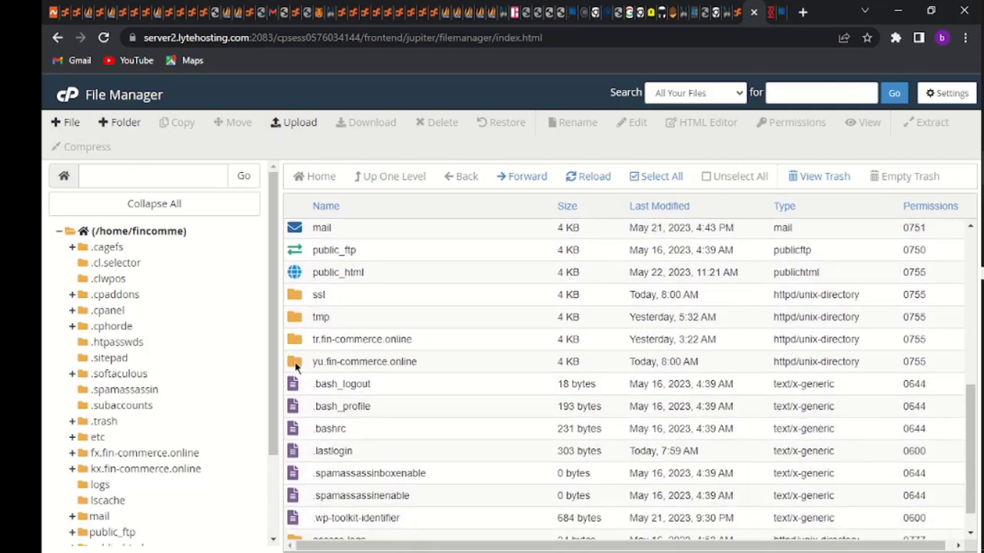
double_click(295, 363)
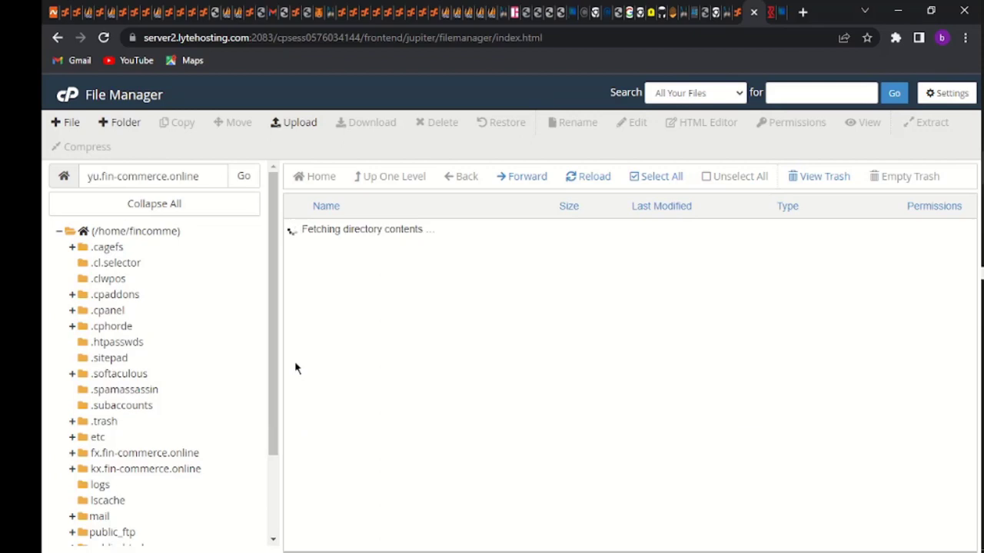
Select all, then delete and confirm trashing the .well-known and cgi-bin folders
left_click(655, 176)
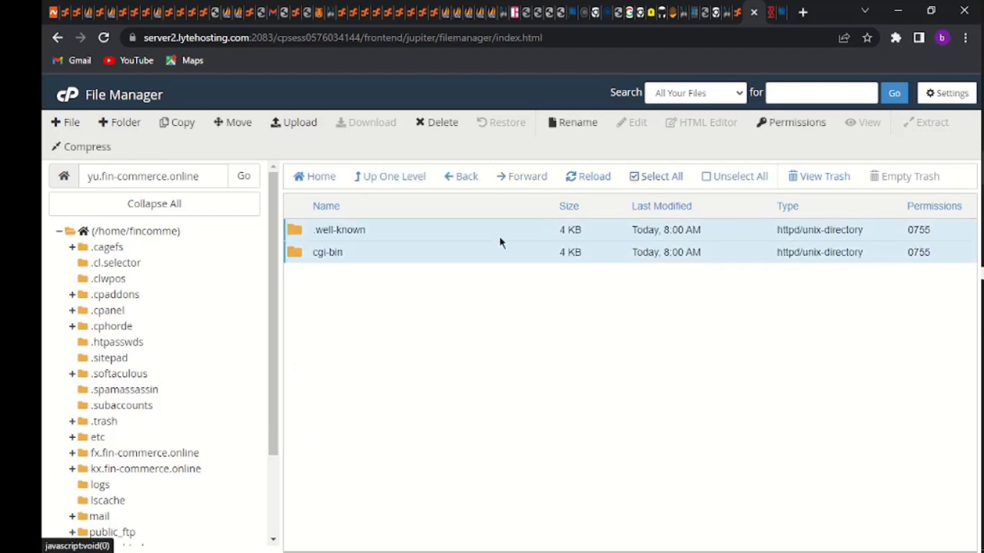
right_click(462, 241)
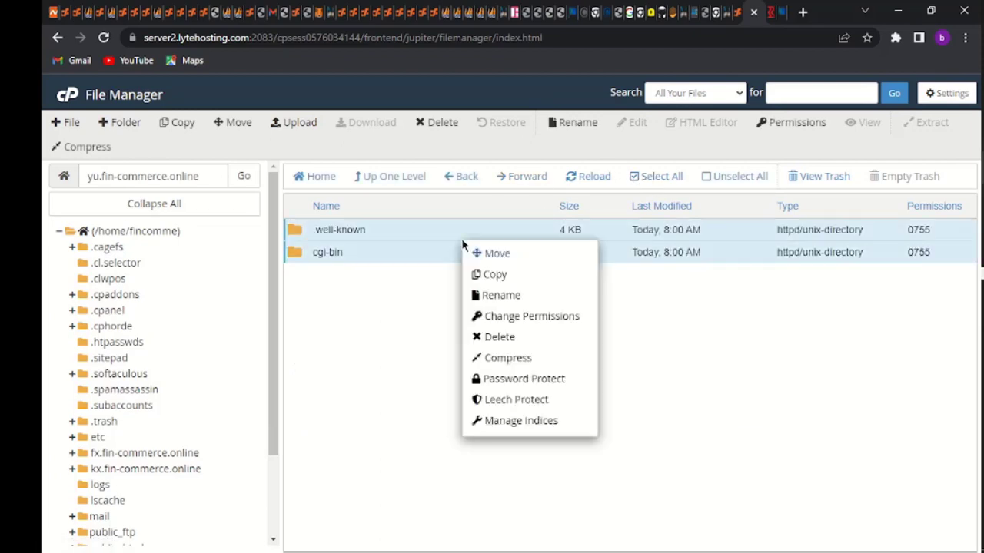
left_click(507, 340)
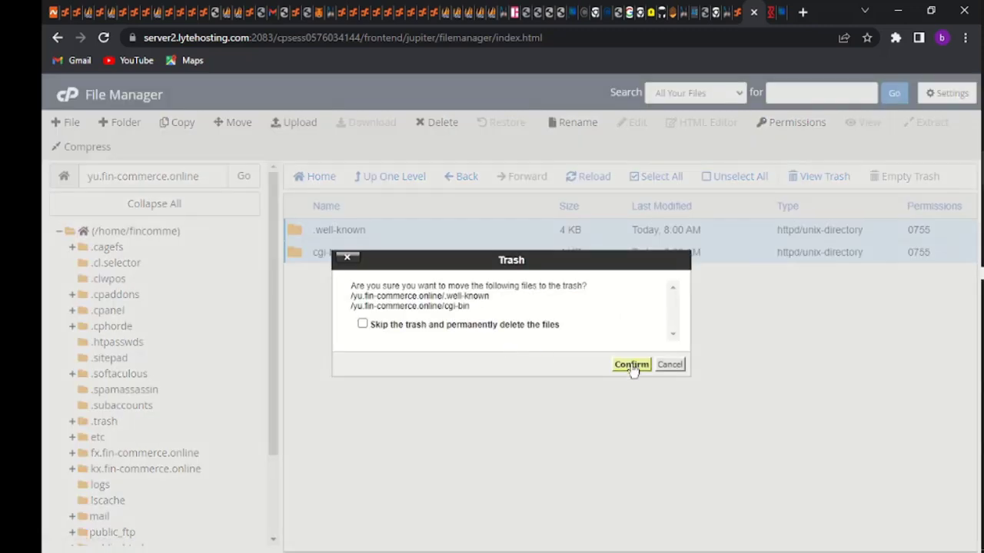
left_click(631, 366)
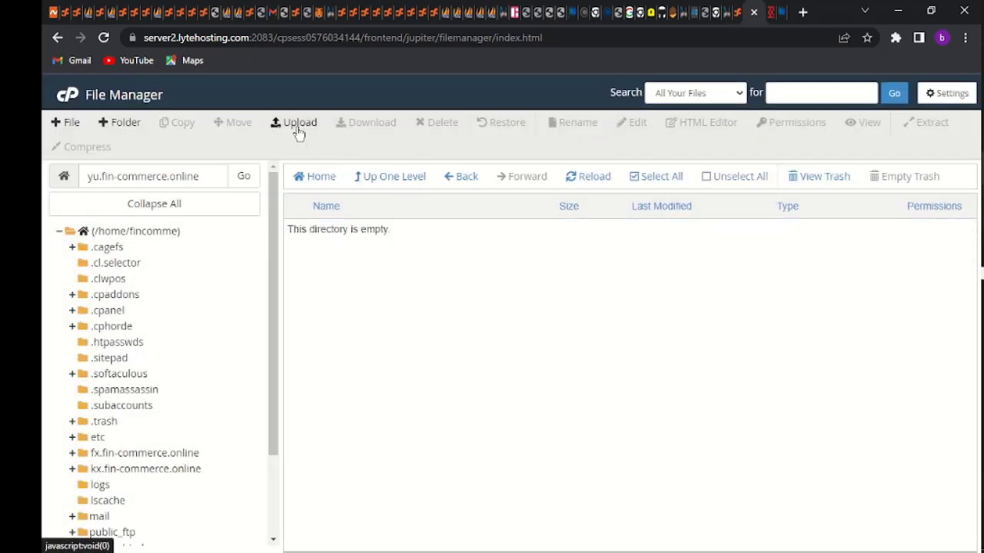
Open the File Upload page for yu.fin-commerce.online and bring up the file chooser
left_click(298, 133)
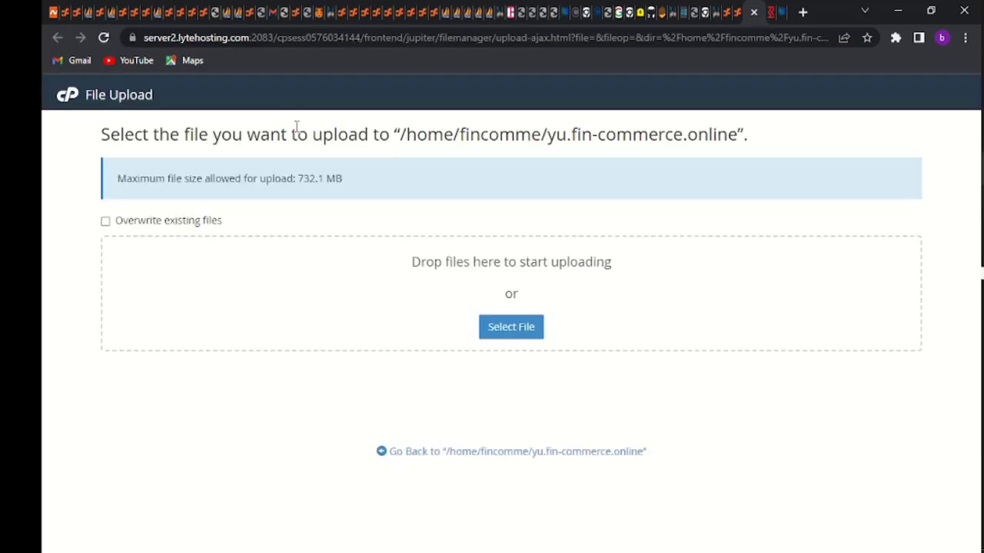
left_click(505, 325)
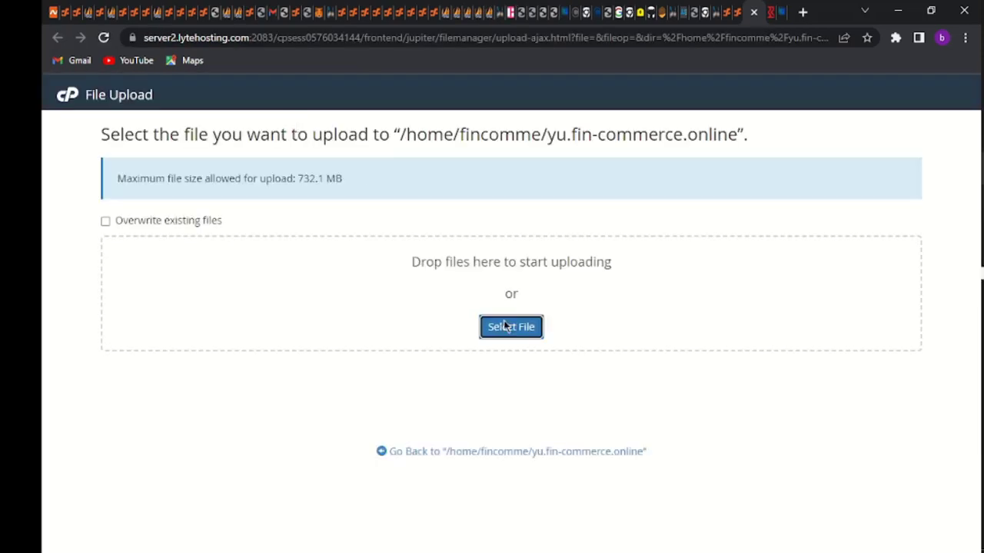
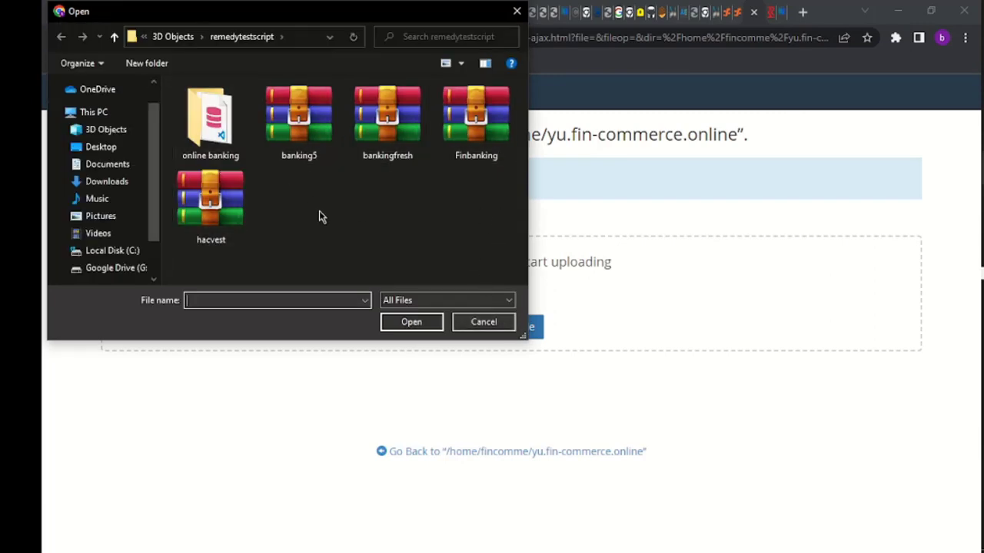
Select the Finbanking archive in the remedytestscript folder for upload
left_click(477, 153)
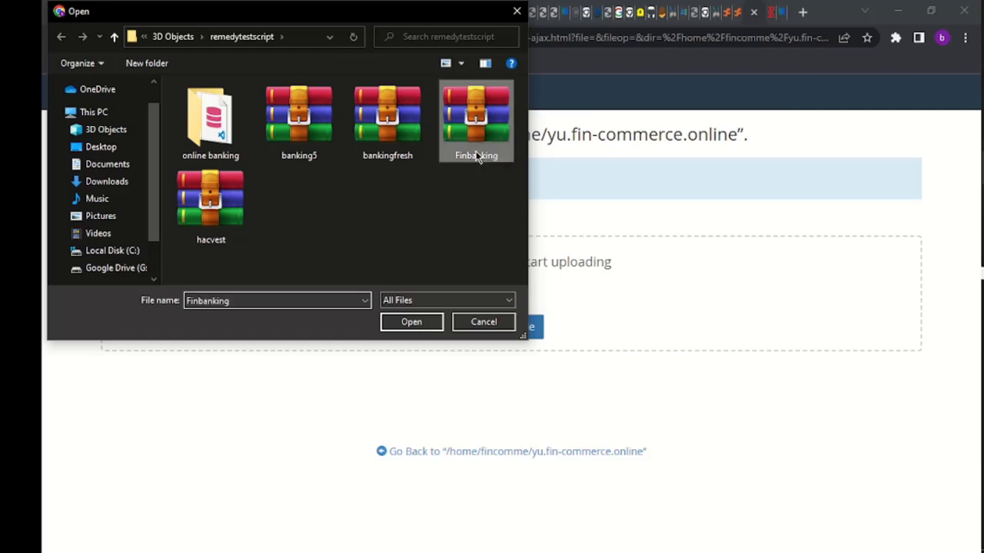
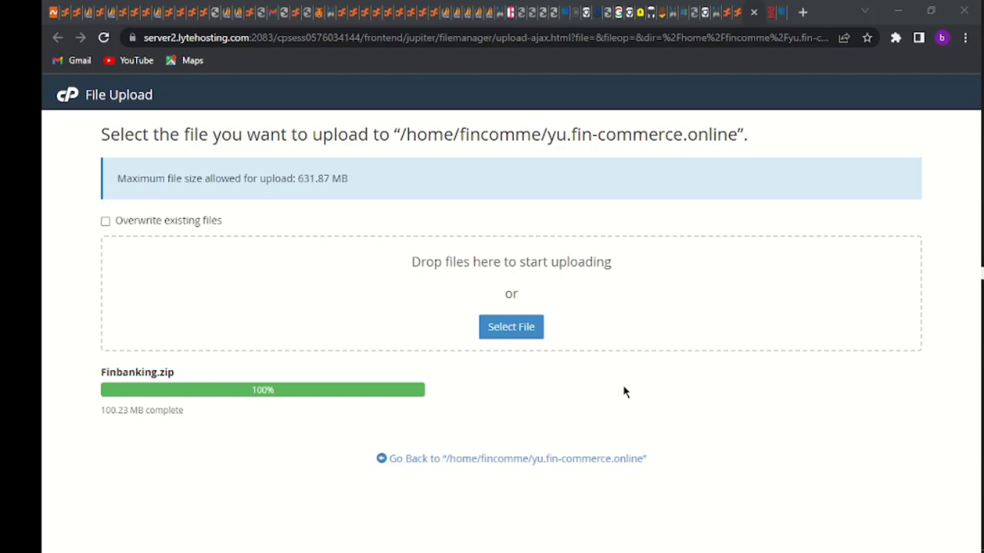
Go back from the finished upload to /home/fincomme/yu.fin-commerce.online, now listing Finbanking.zip
left_click(409, 459)
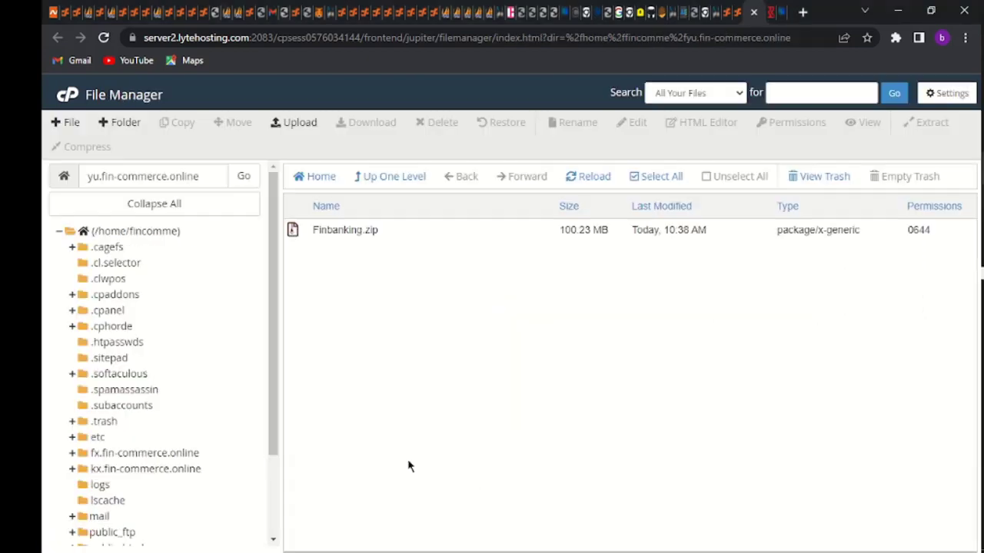
Extract Finbanking.zip into the yu.fin-commerce.online folder
right_click(326, 228)
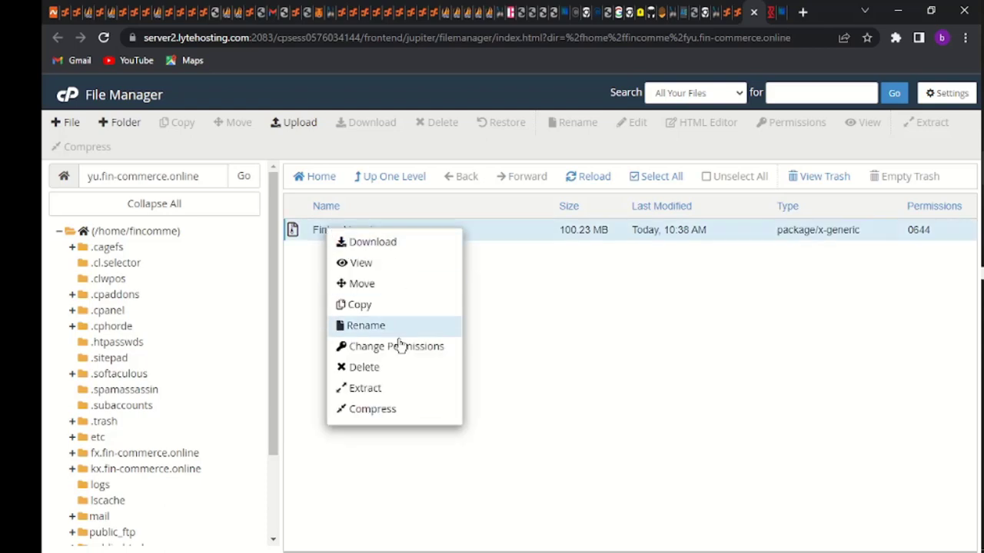
left_click(375, 389)
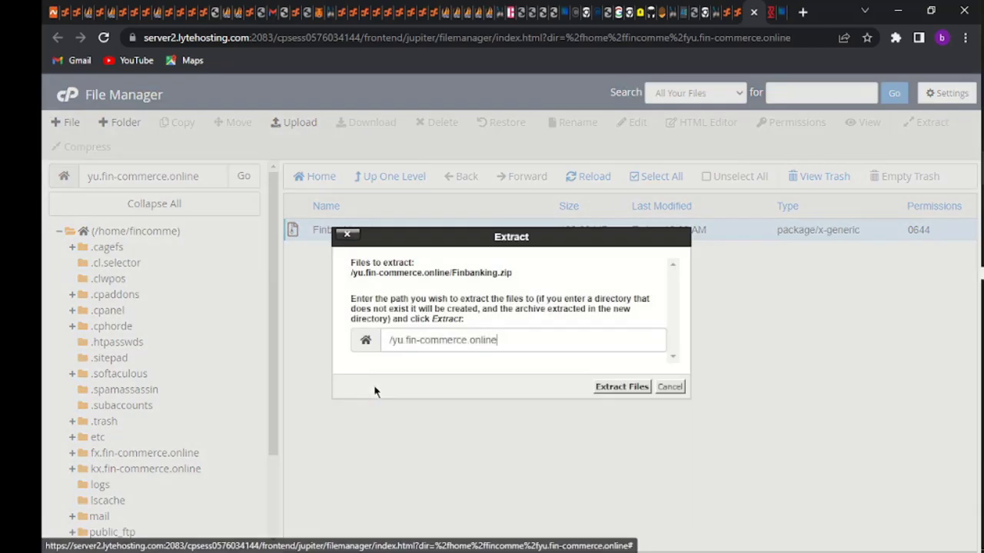
left_click(617, 393)
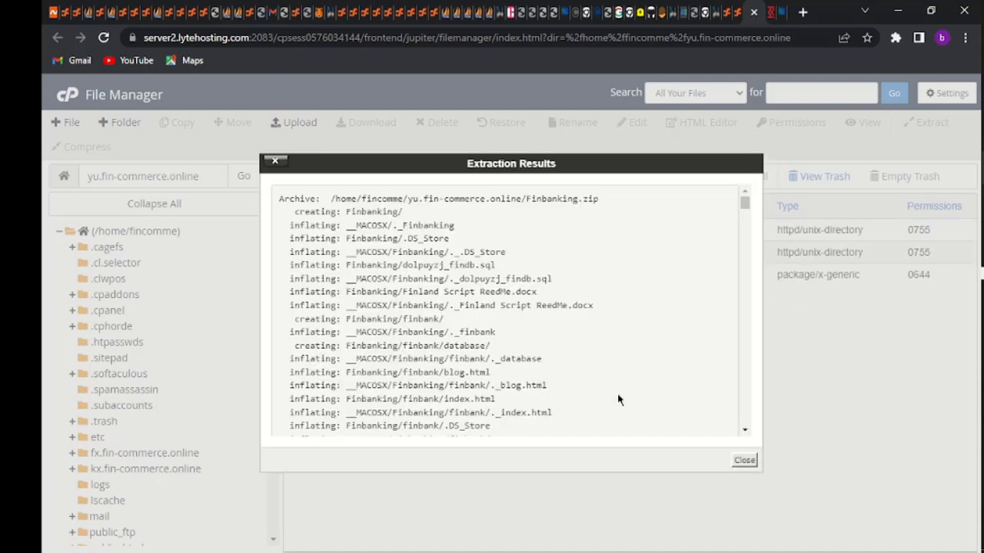
left_click(743, 461)
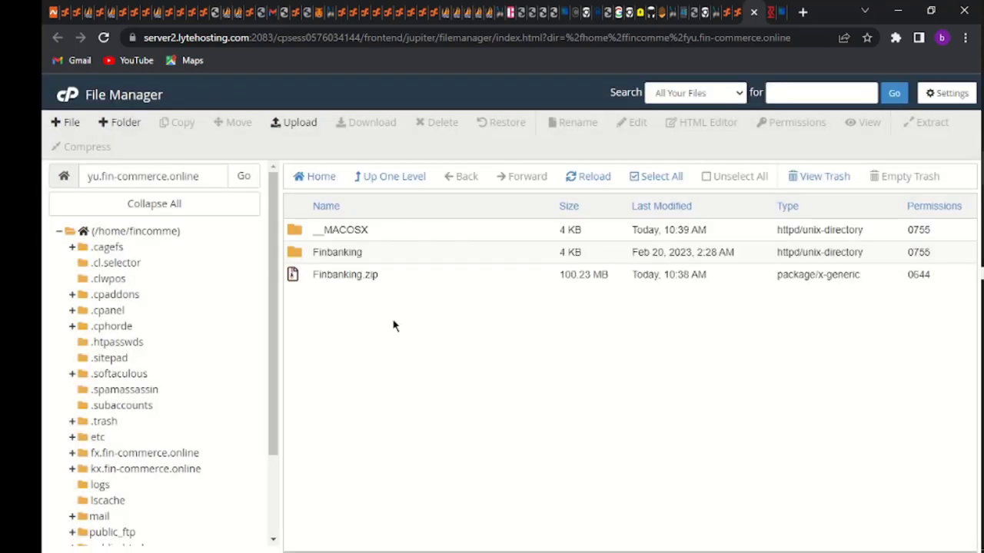
Permanently delete Finbanking.zip, skipping the trash, and open the extracted Finbanking folder
right_click(325, 278)
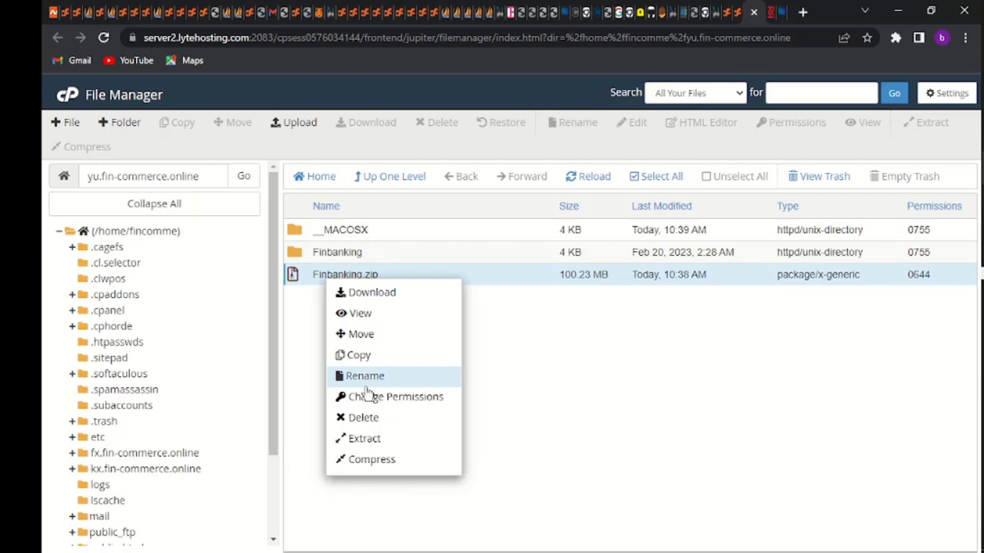
left_click(376, 431)
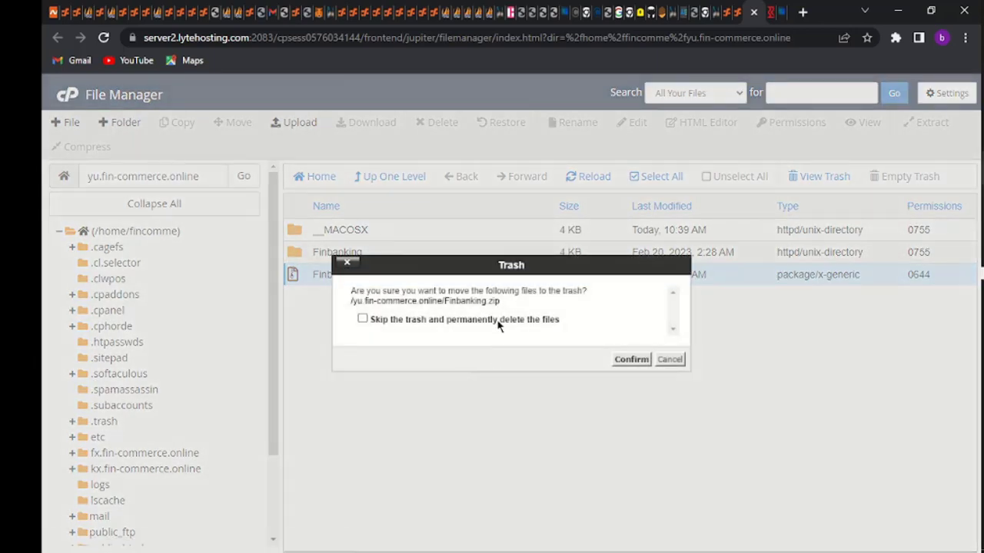
left_click(498, 323)
left_click(629, 359)
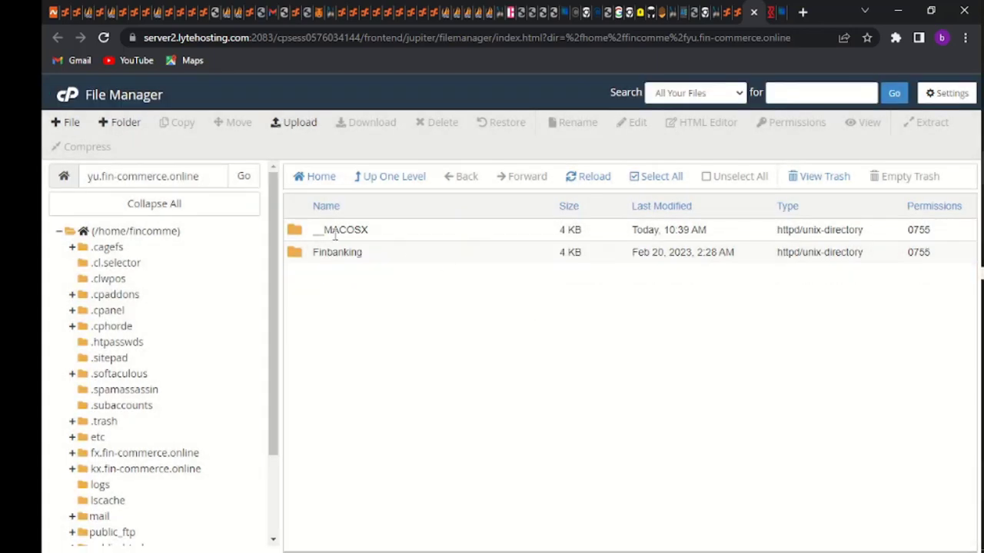
double_click(293, 252)
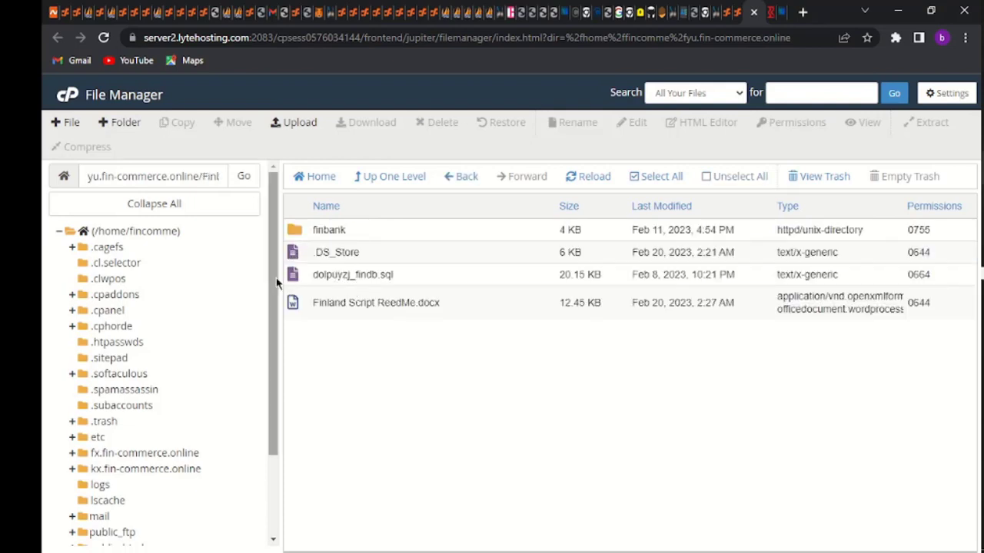
Download dolpuyzj_findb.sql and delete Finland Script ReadMe.docx from the server
right_click(365, 274)
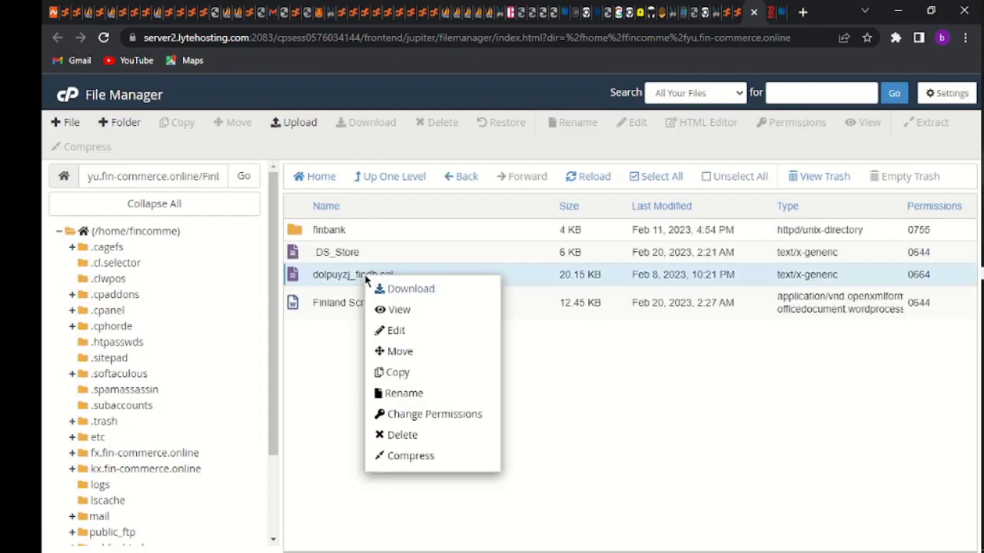
left_click(418, 301)
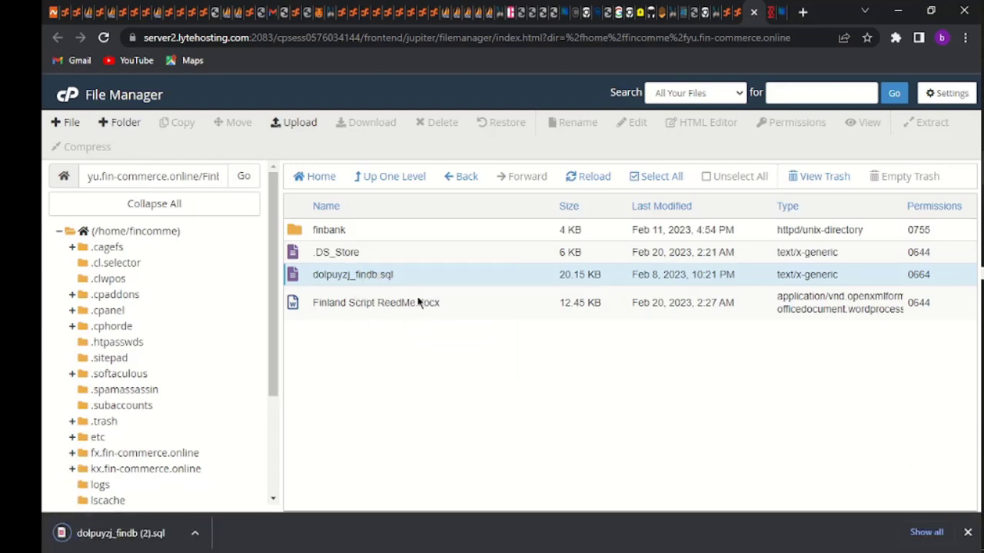
right_click(346, 305)
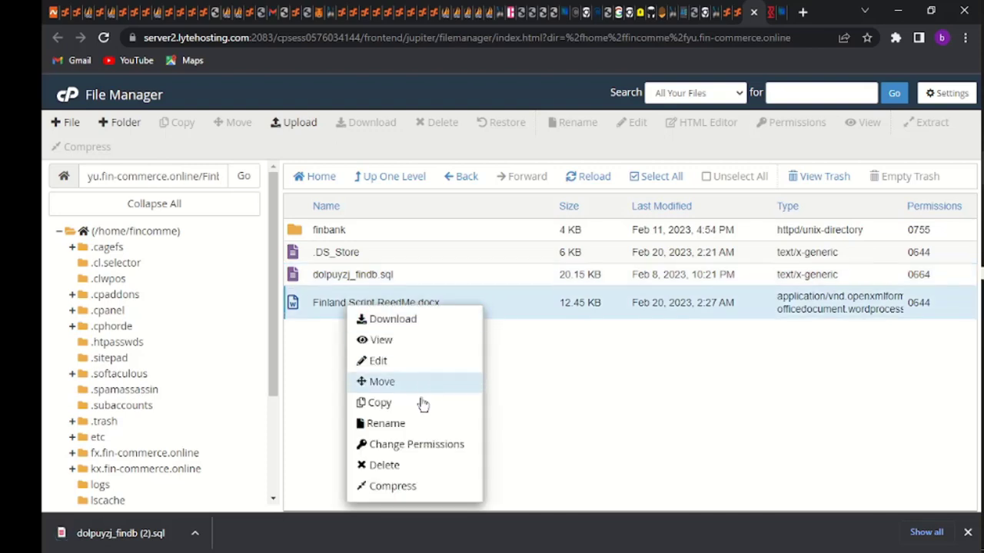
left_click(393, 466)
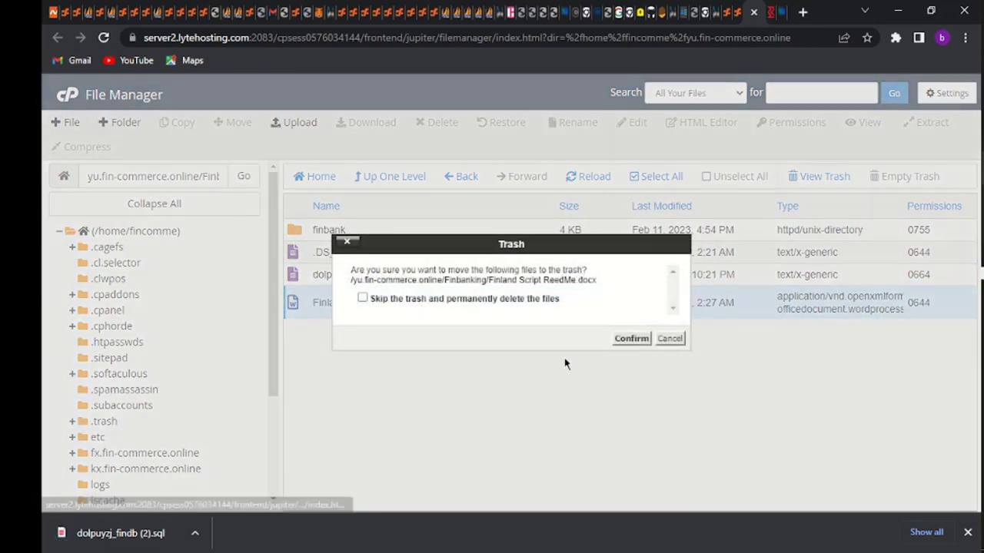
left_click(627, 336)
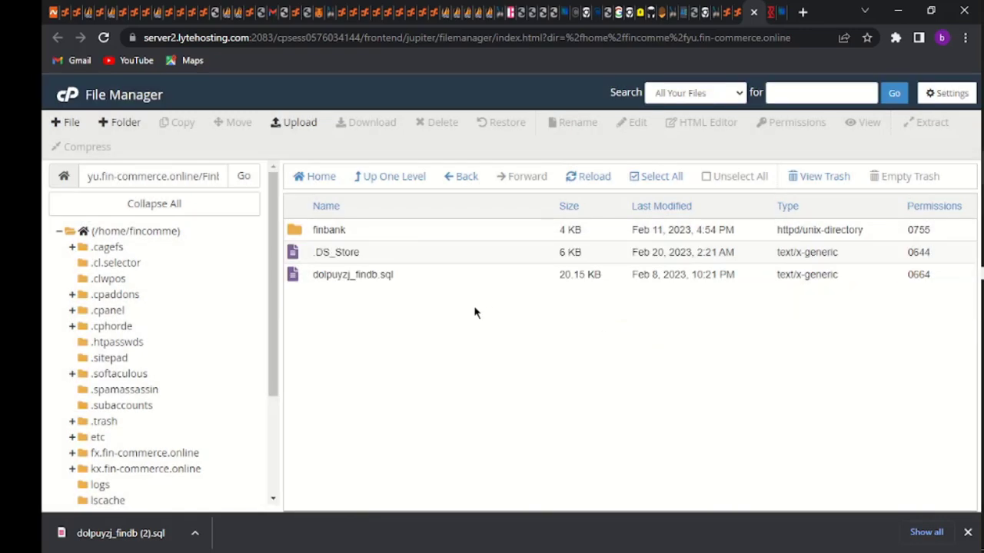
Delete dolpuyzj_findb.sql from the server and open the finbank folder
right_click(388, 277)
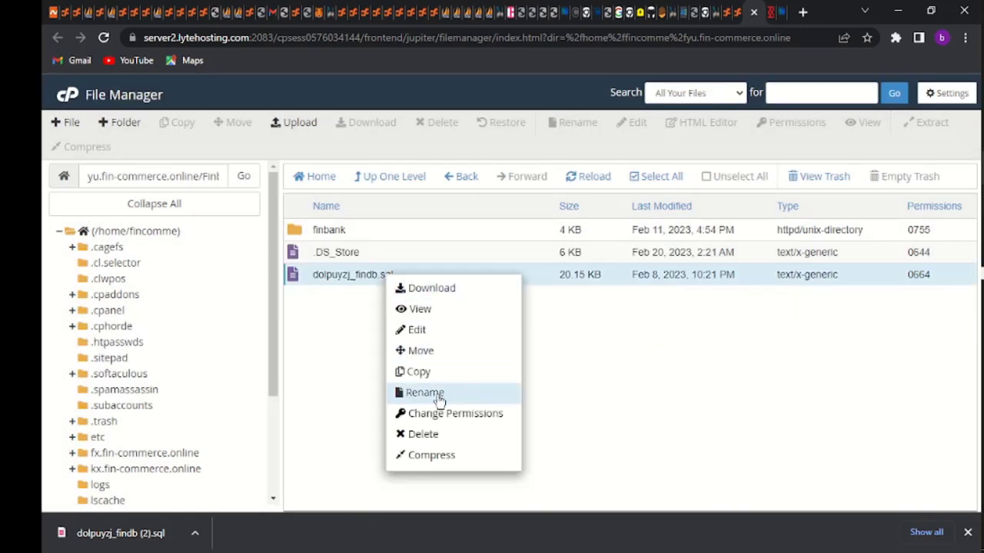
left_click(422, 435)
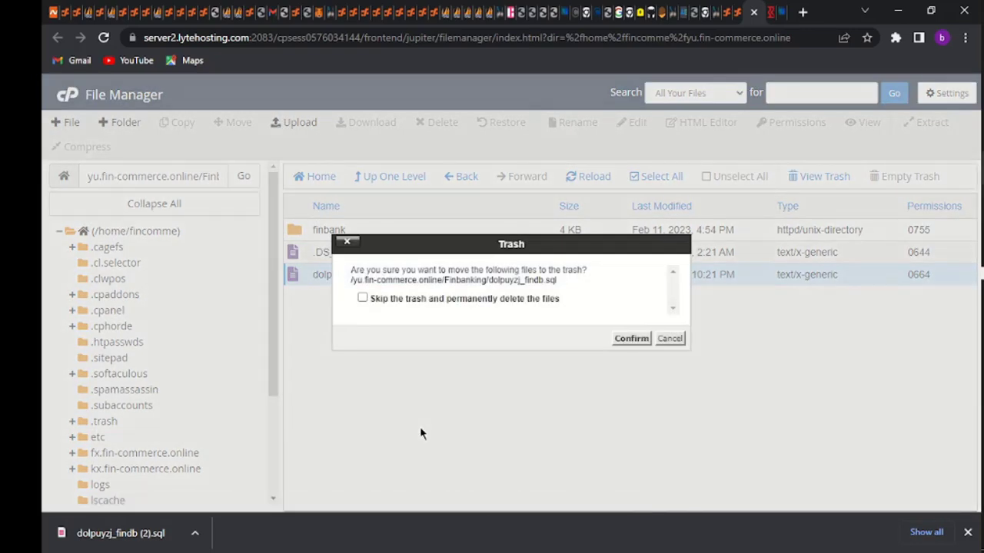
left_click(628, 340)
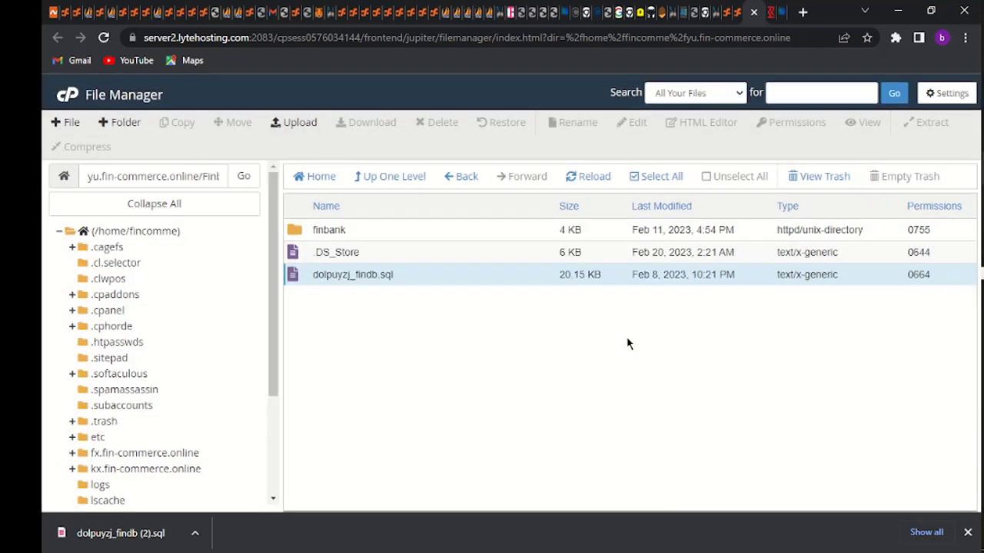
double_click(386, 240)
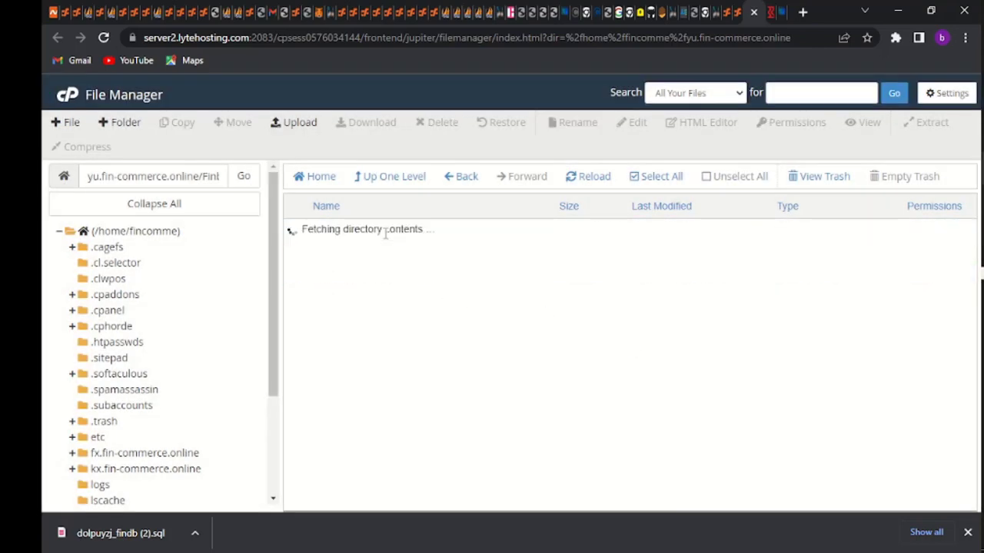
Move all items in finbank to the /yu.fin-commerce.online/ root
left_click(659, 179)
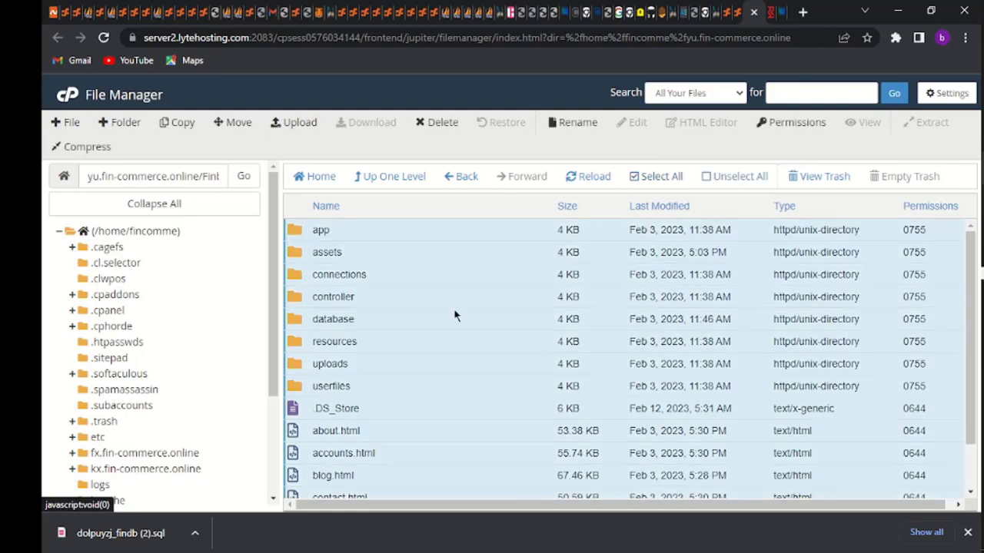
right_click(455, 315)
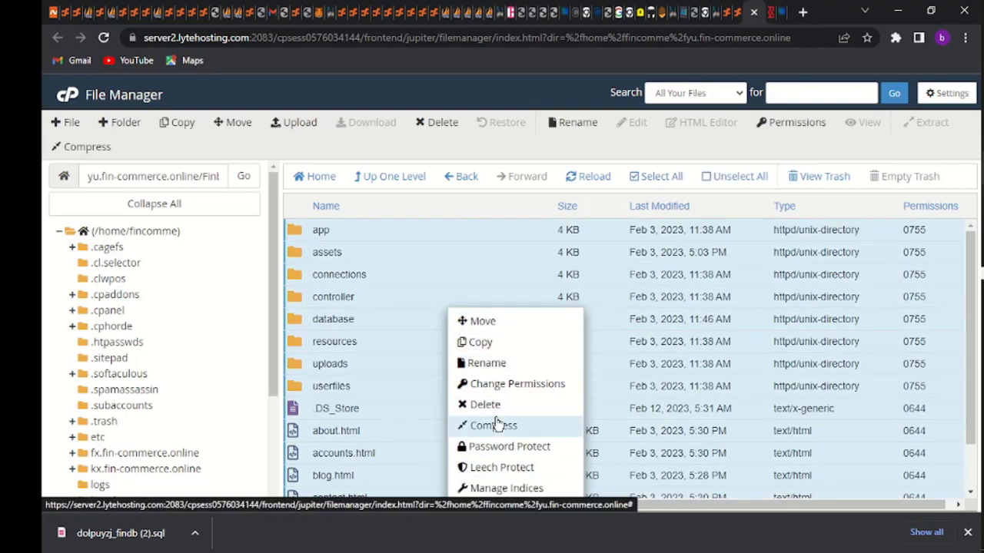
left_click(473, 321)
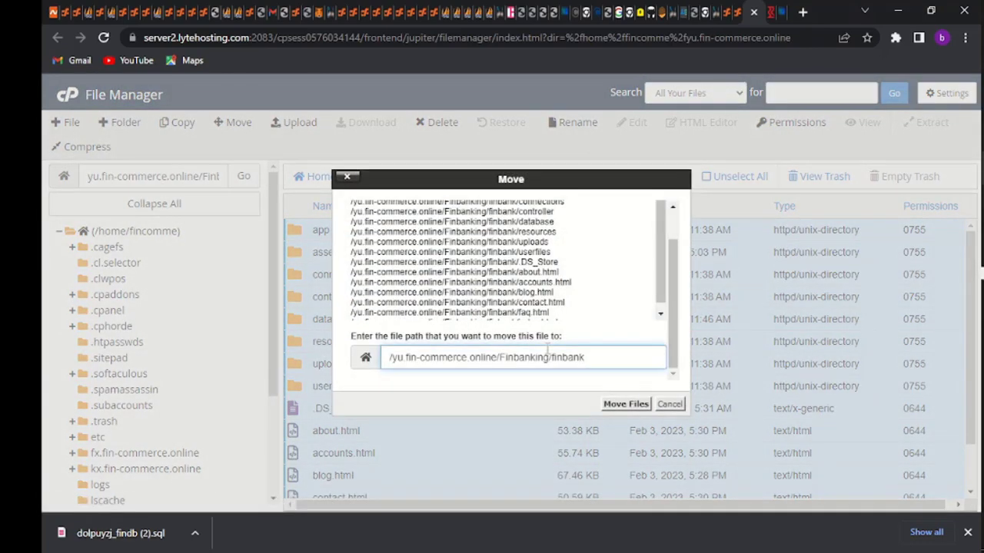
key("BackSpace")
key("BackSpace")
key("BackSpace")
key("BackSpace")
key("BackSpace")
key("BackSpace")
key("BackSpace")
key("BackSpace")
key("BackSpace")
left_click(626, 404)
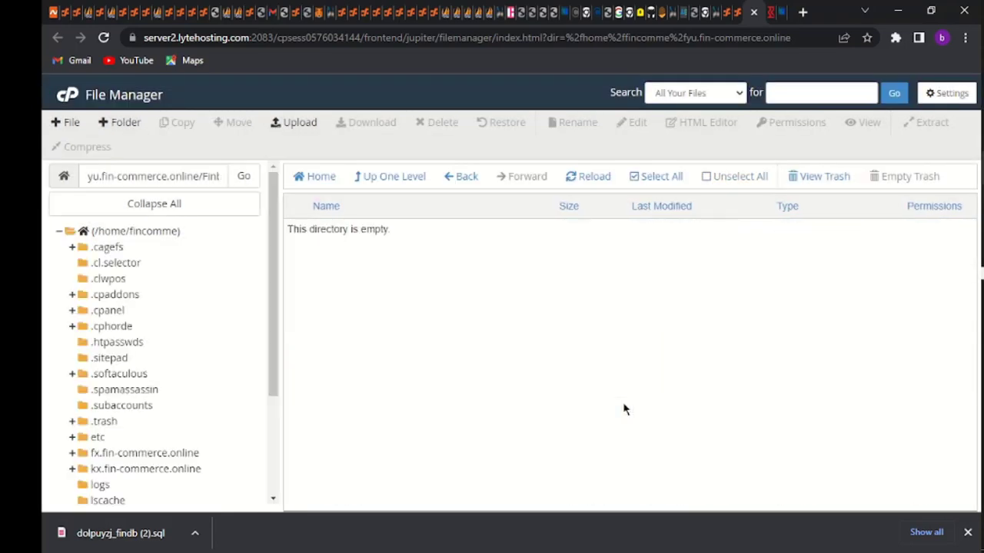
Check yu.fin-commerce.online now holds app, assets, controller and about.html, then return to cPanel home
left_click(315, 177)
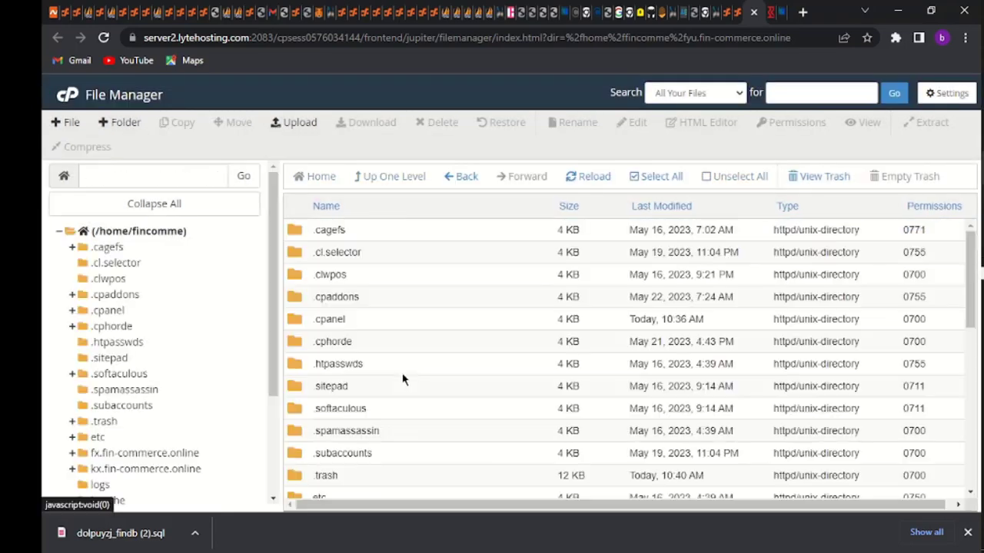
scroll(402, 376, "down", 5)
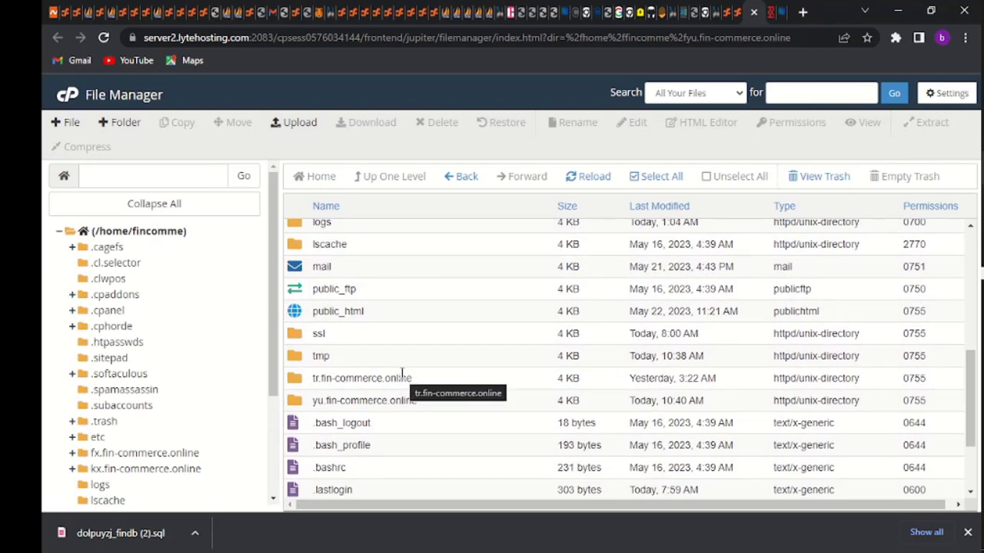
double_click(299, 404)
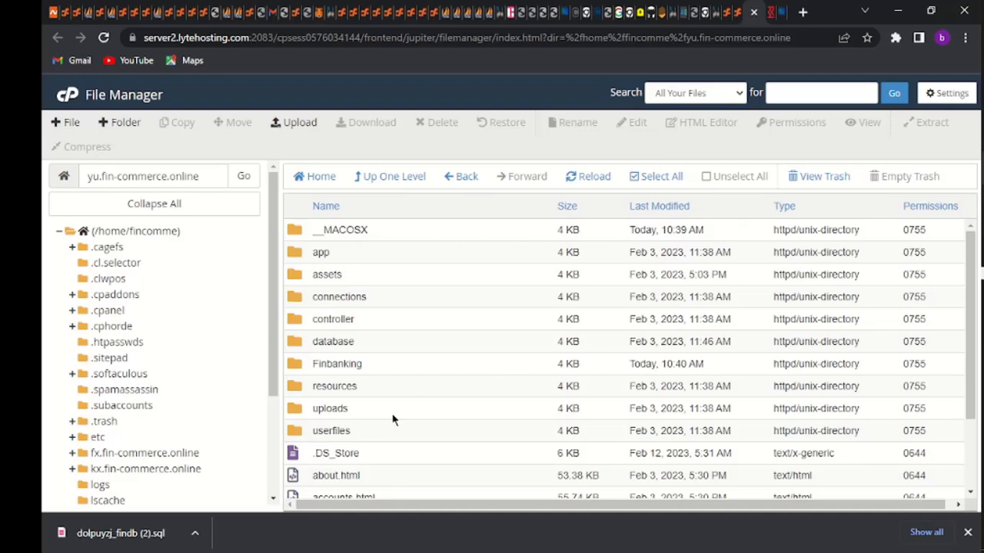
left_click(74, 101)
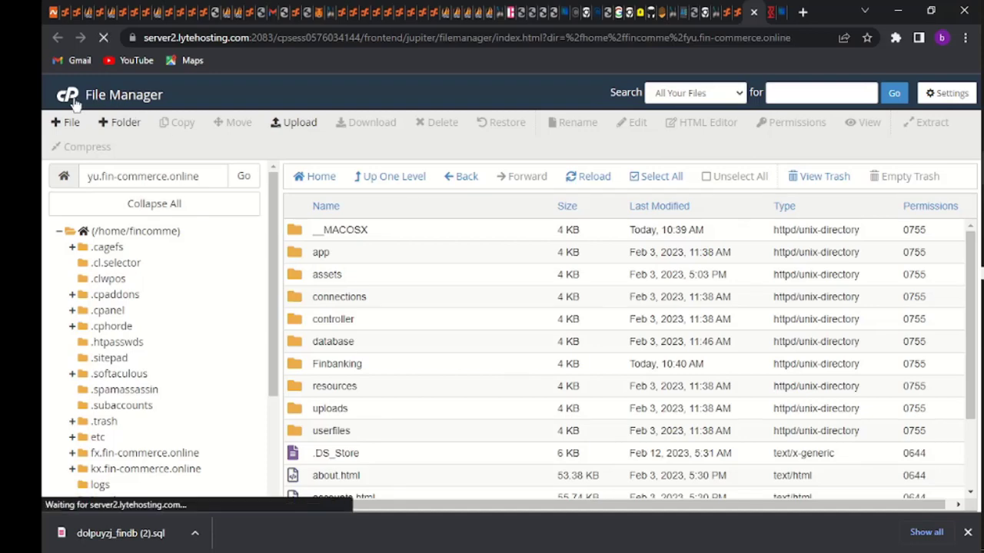
Scroll the cPanel Tools page down past Email, JetBackup, Files and SEO to Databases
scroll(416, 378, "down", 3)
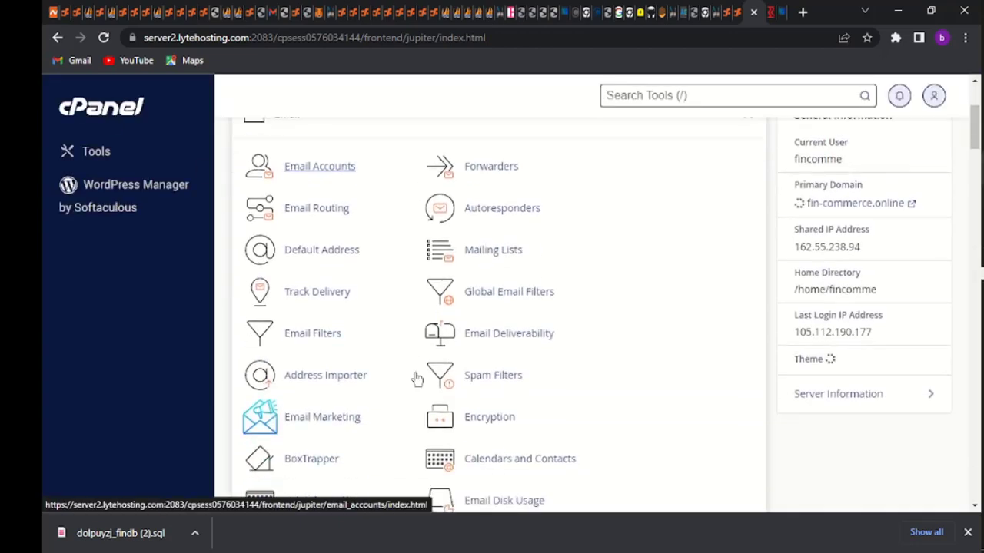
scroll(416, 379, "down", 3)
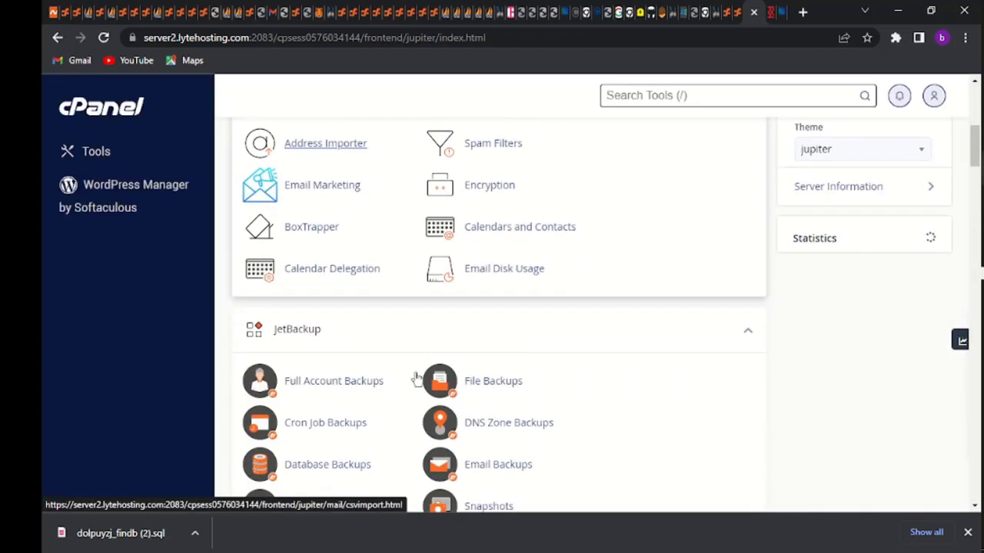
scroll(415, 378, "down", 8)
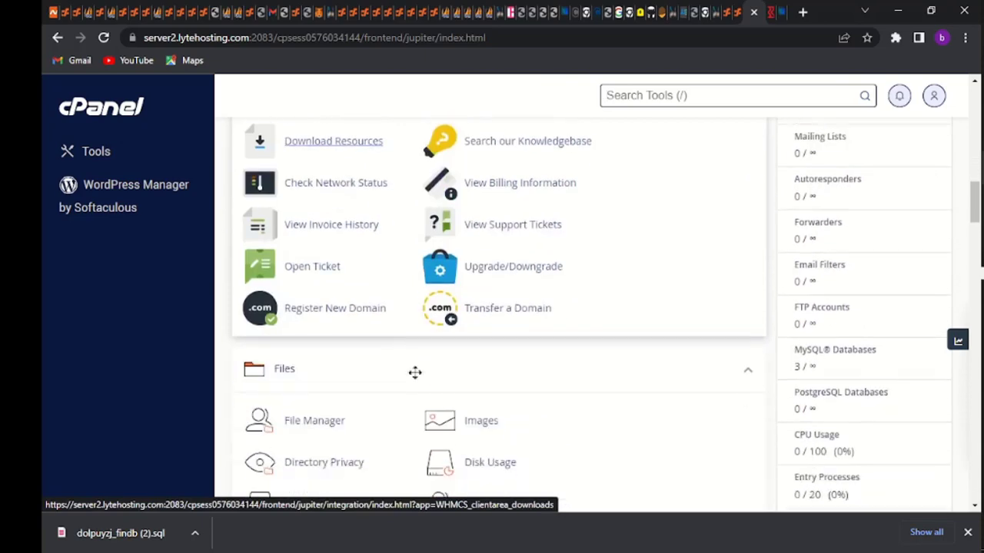
scroll(415, 373, "down", 7)
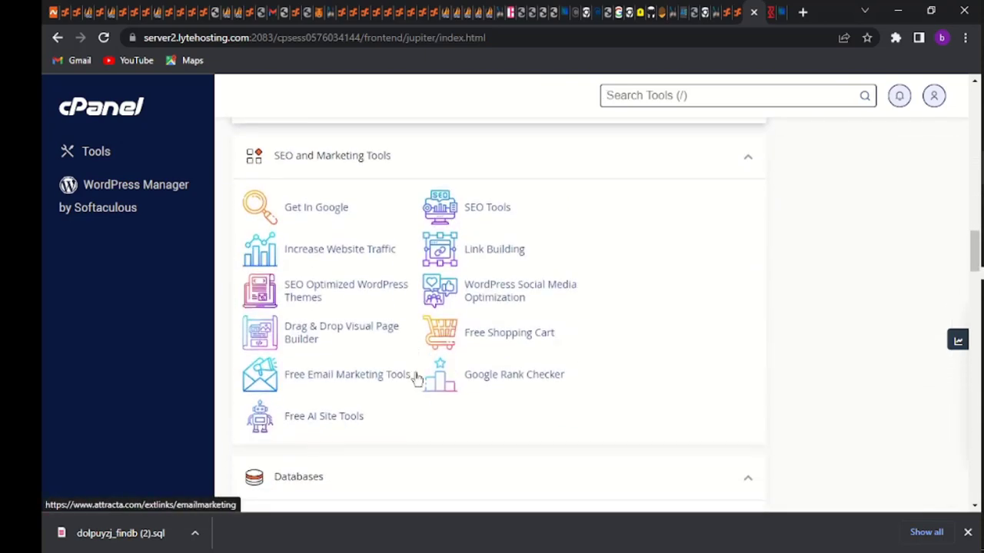
scroll(415, 378, "down", 4)
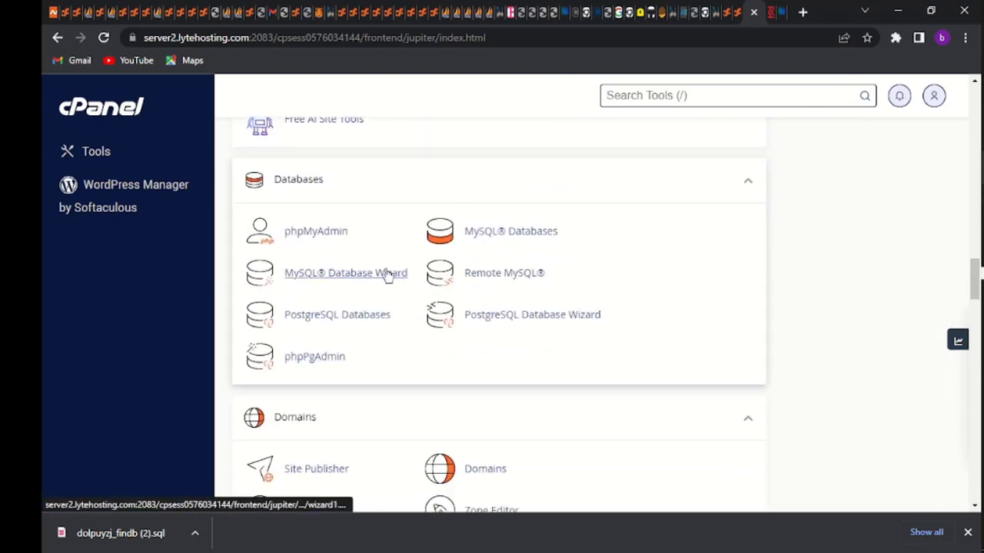
Create the database 'subscriber' (fincomme_subscriber) with the MySQL Database Wizard
left_click(366, 278)
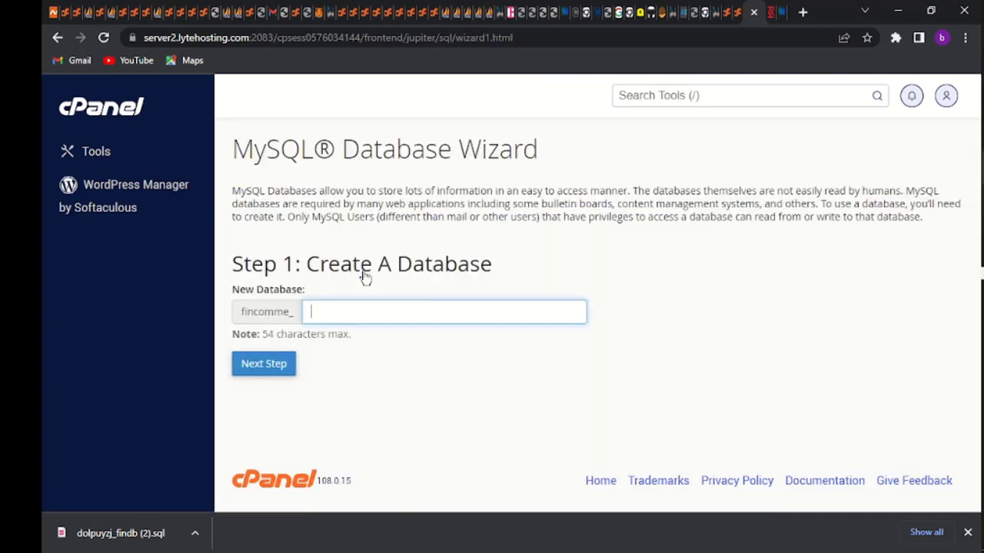
type("subs")
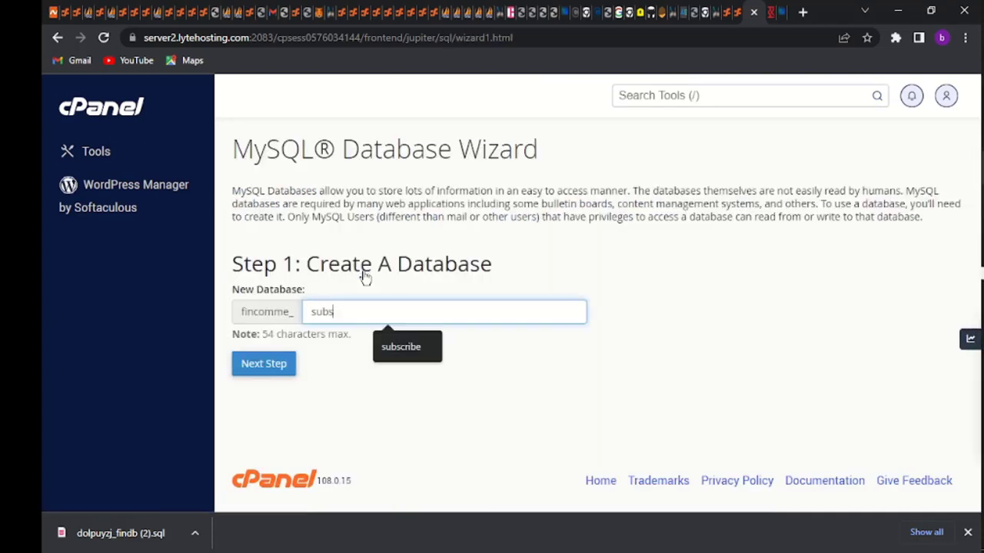
type("criber")
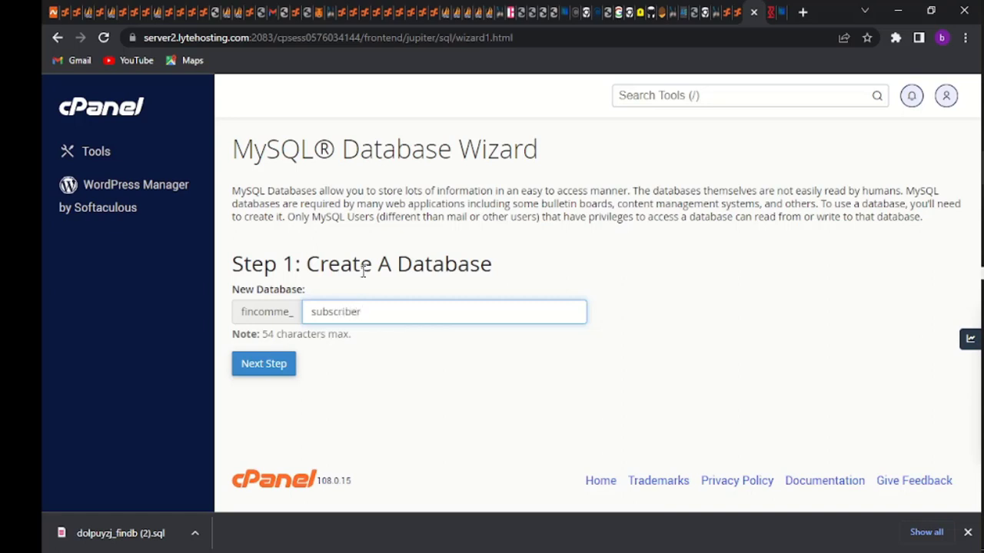
left_click(268, 374)
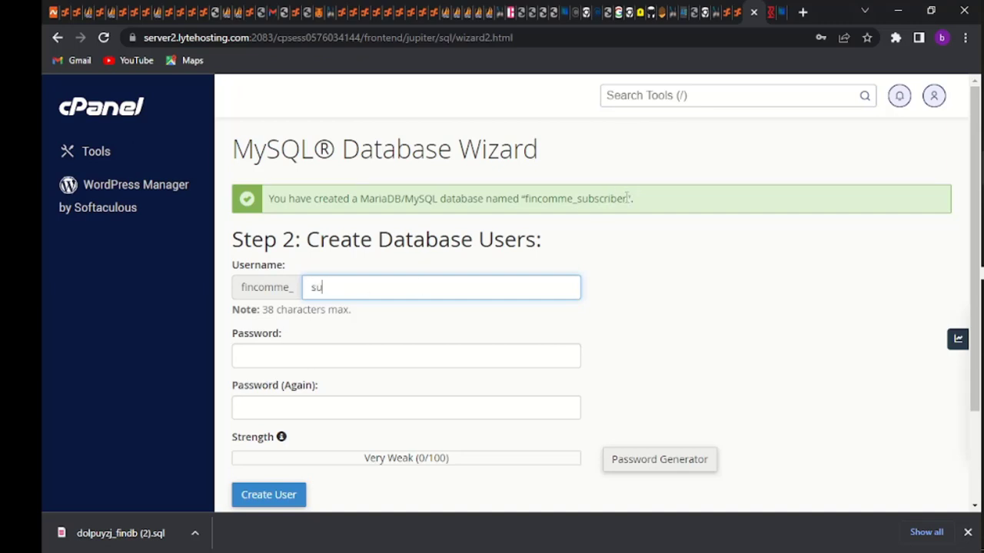
Enter subscriber as the new username and fill in the password and its confirmation
left_click_drag(627, 197, 576, 198)
key("ctrl+c")
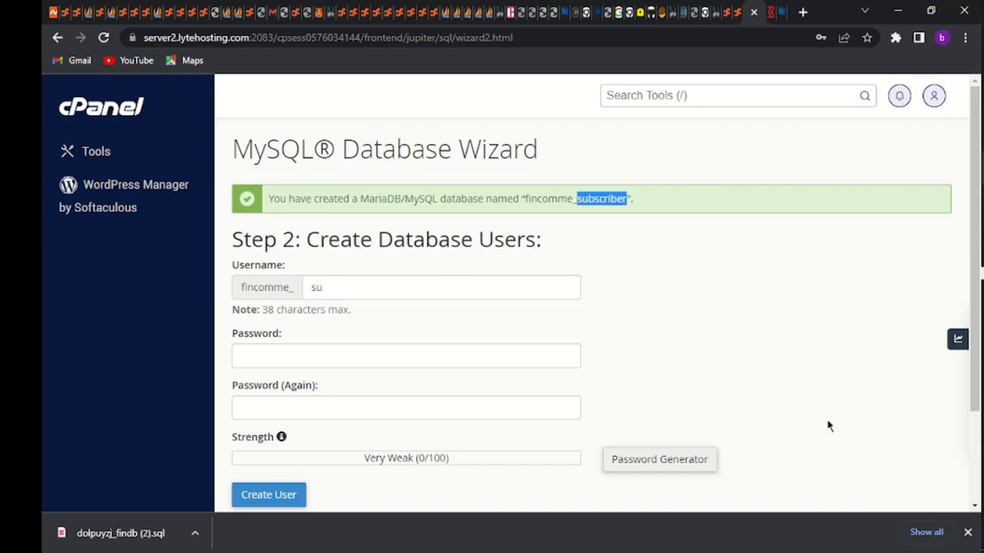
left_click(380, 285)
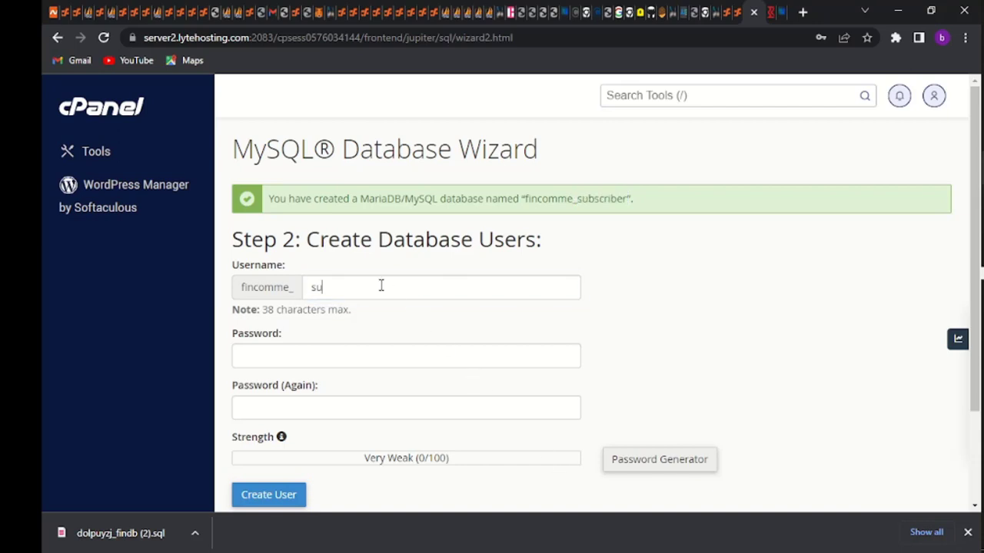
key("ctrl+a")
key("ctrl+v")
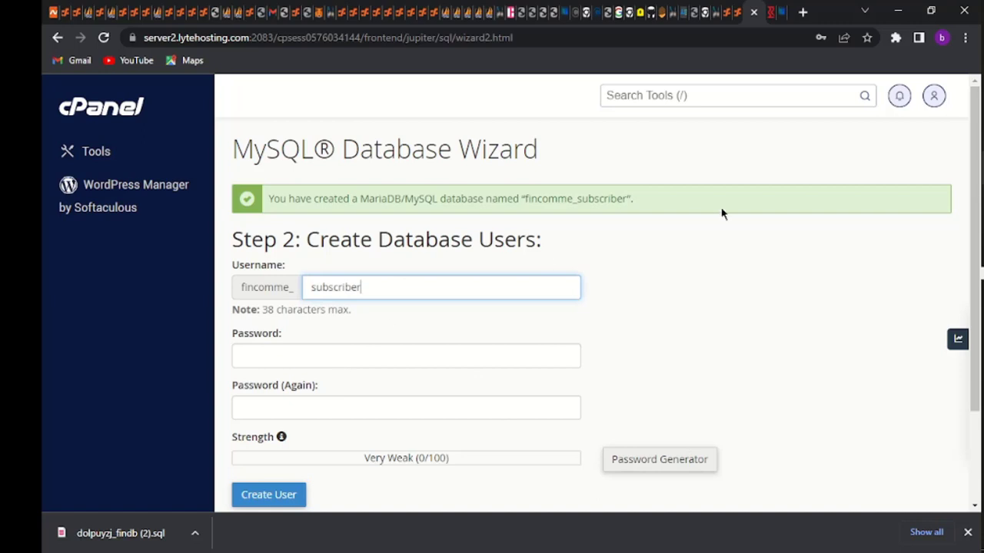
left_click_drag(627, 198, 524, 199)
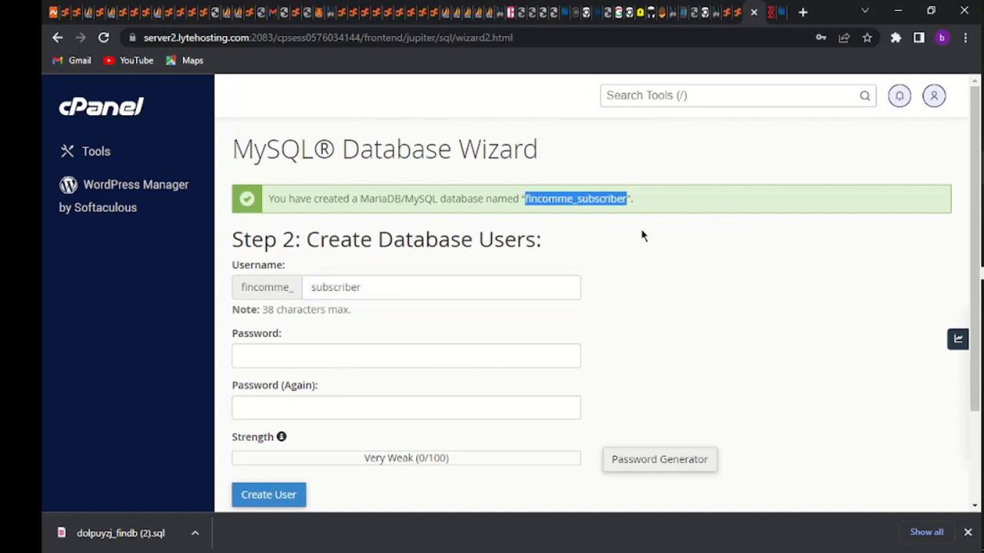
left_click(370, 360)
key("ctrl+v")
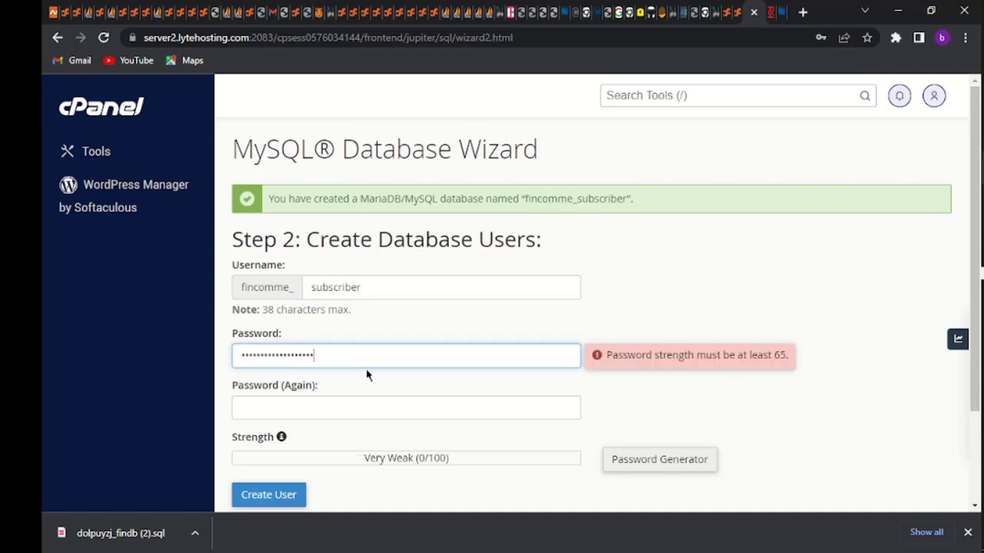
left_click(345, 411)
key("ctrl+v")
Create the user and grant it ALL PRIVILEGES on fincomme_subscriber
scroll(345, 412, "down", 2)
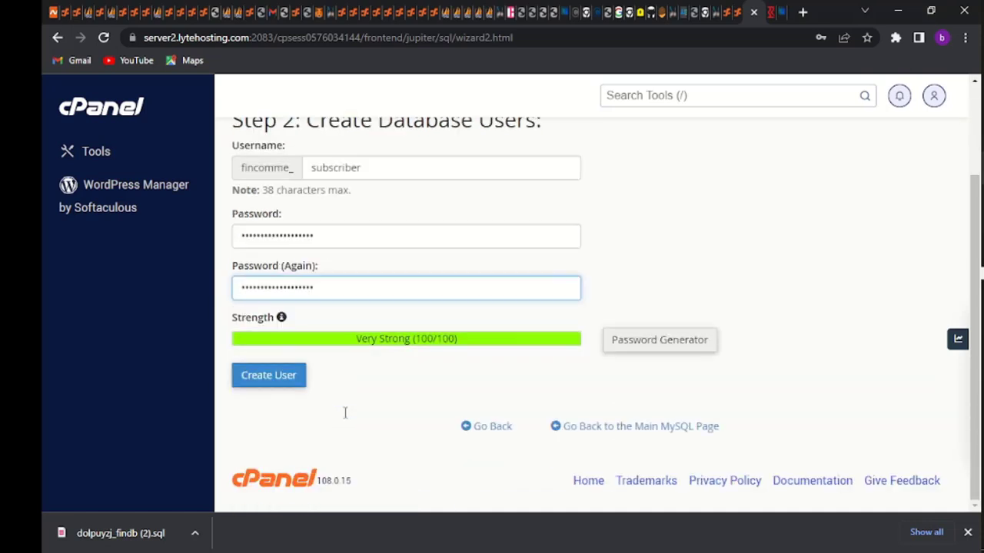
left_click(281, 385)
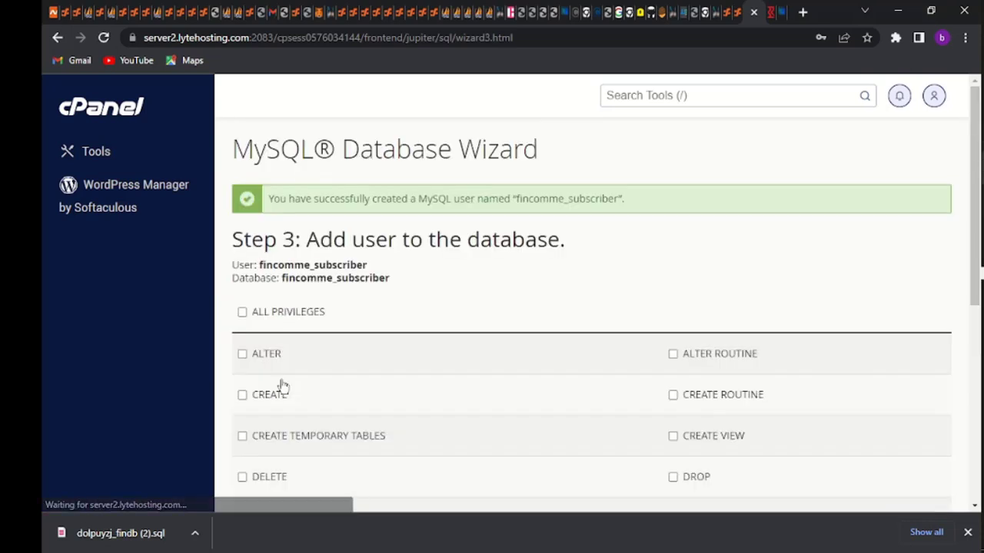
left_click(242, 312)
scroll(299, 343, "down", 5)
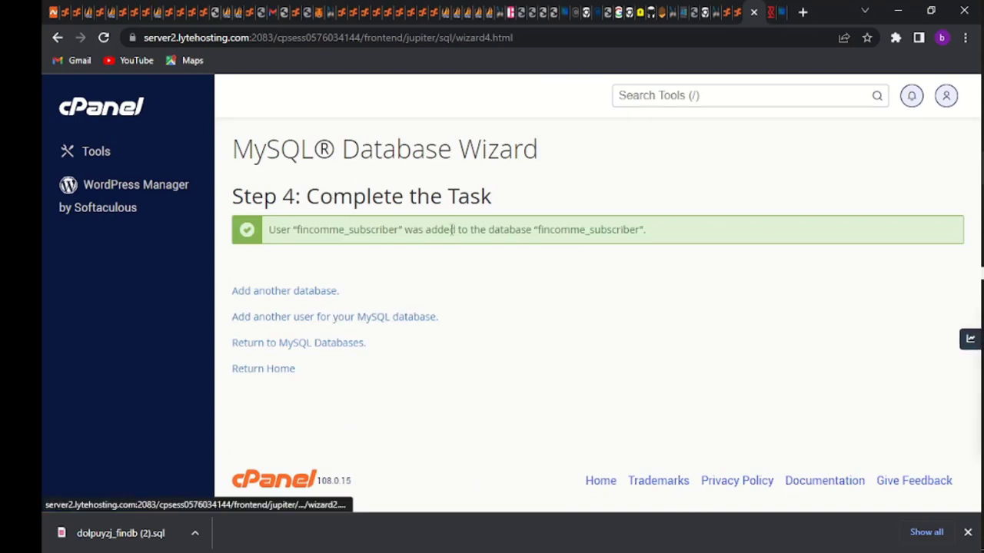
Return to the cPanel home and open phpMyAdmin from the Databases section
left_click(133, 106)
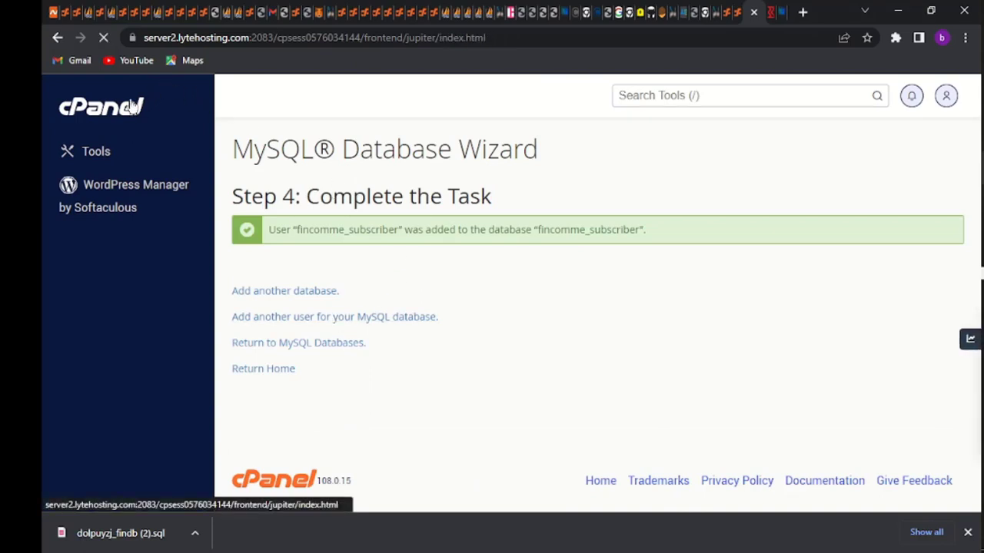
scroll(437, 325, "down", 8)
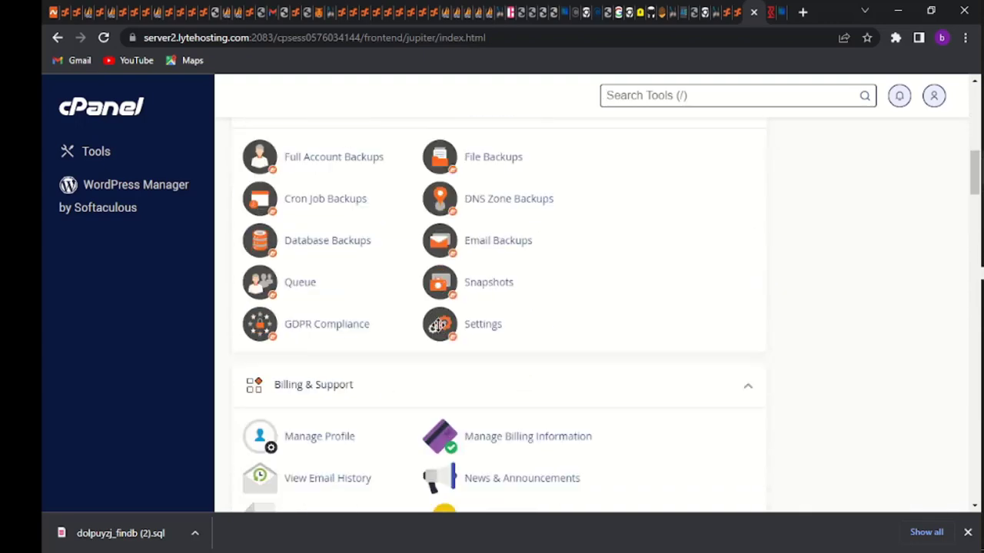
scroll(437, 325, "down", 11)
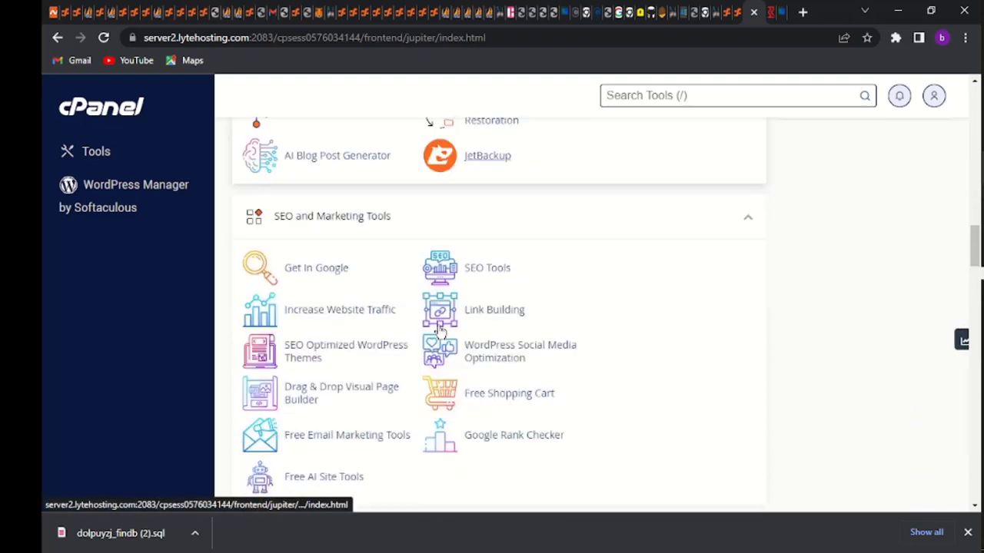
scroll(438, 329, "down", 4)
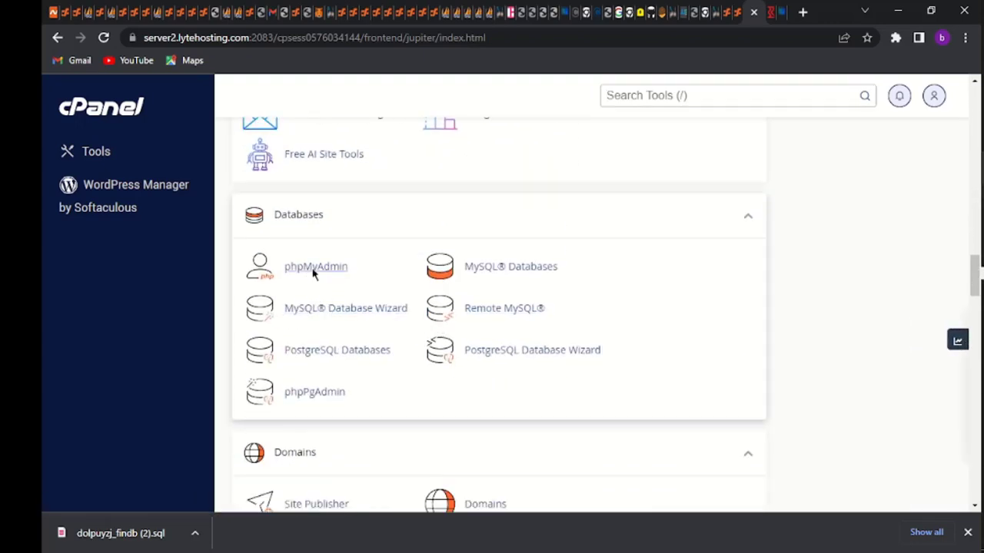
left_click(313, 269)
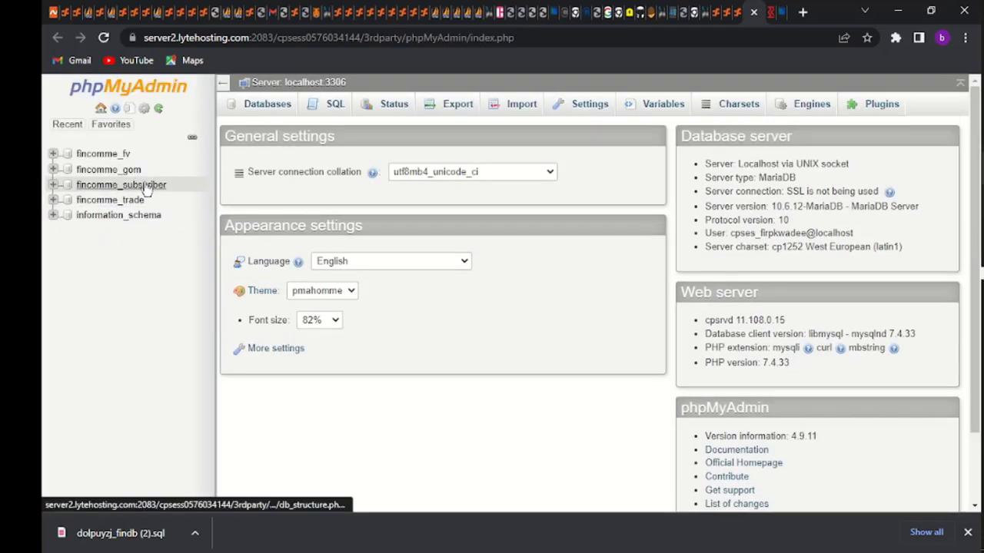
Choose dolpuyzj_findb (2).sql from Downloads as the import file for fincomme_subscriber
left_click(147, 186)
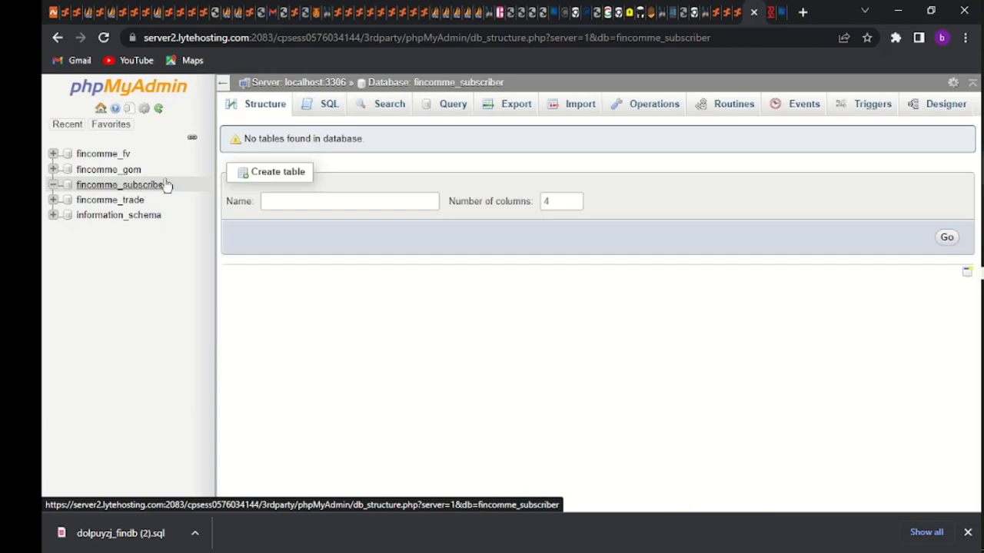
left_click(558, 105)
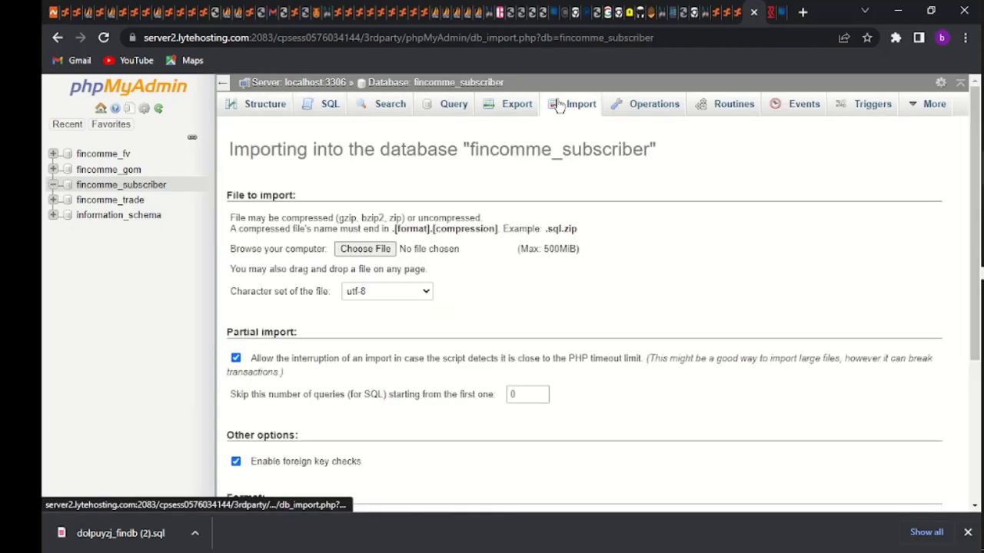
left_click(358, 246)
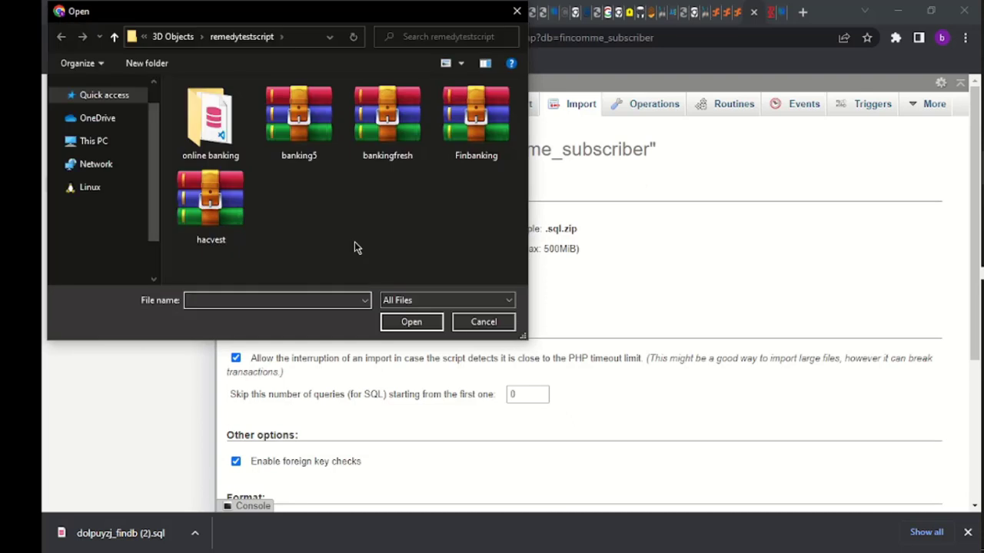
left_click(106, 182)
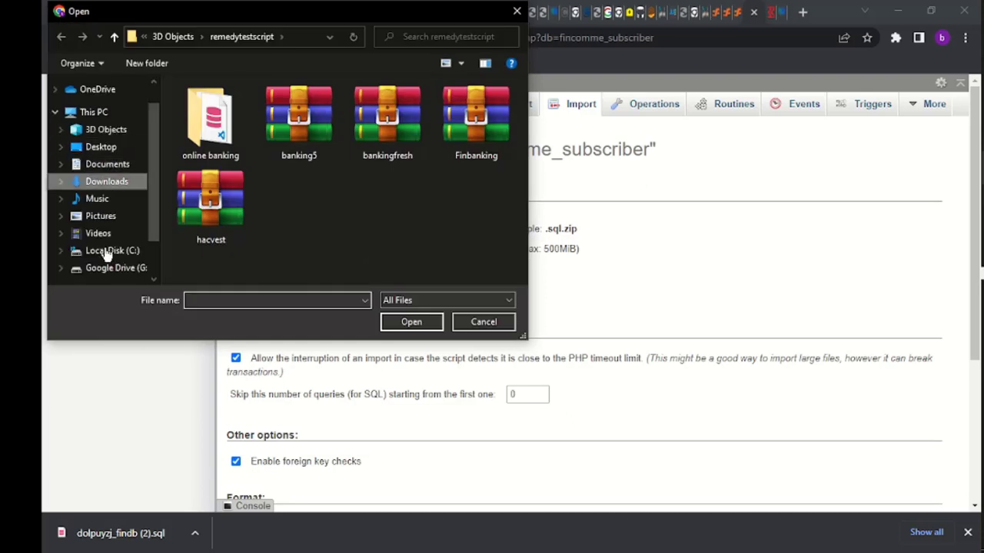
left_click(230, 125)
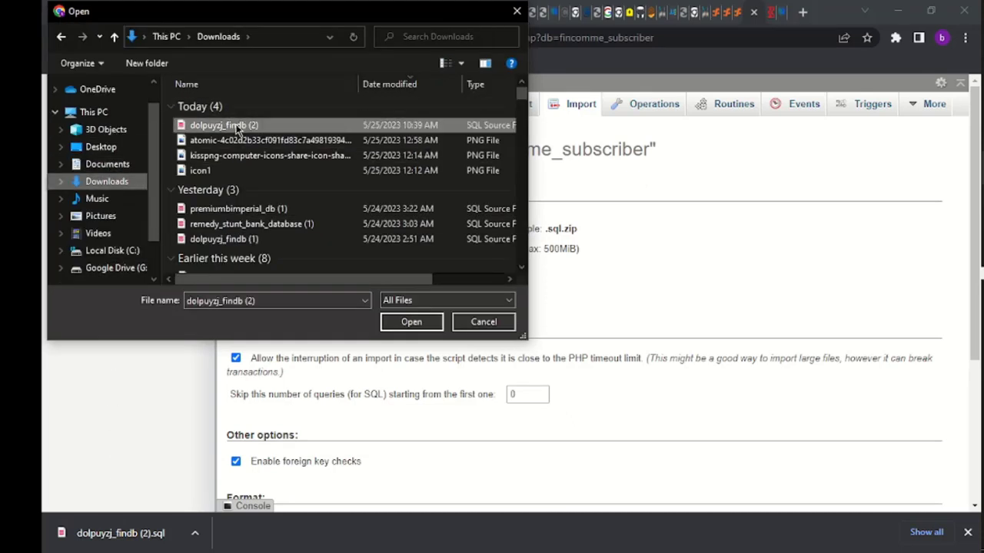
left_click(415, 321)
Run the import and browse the imported admin table's row
scroll(417, 315, "down", 3)
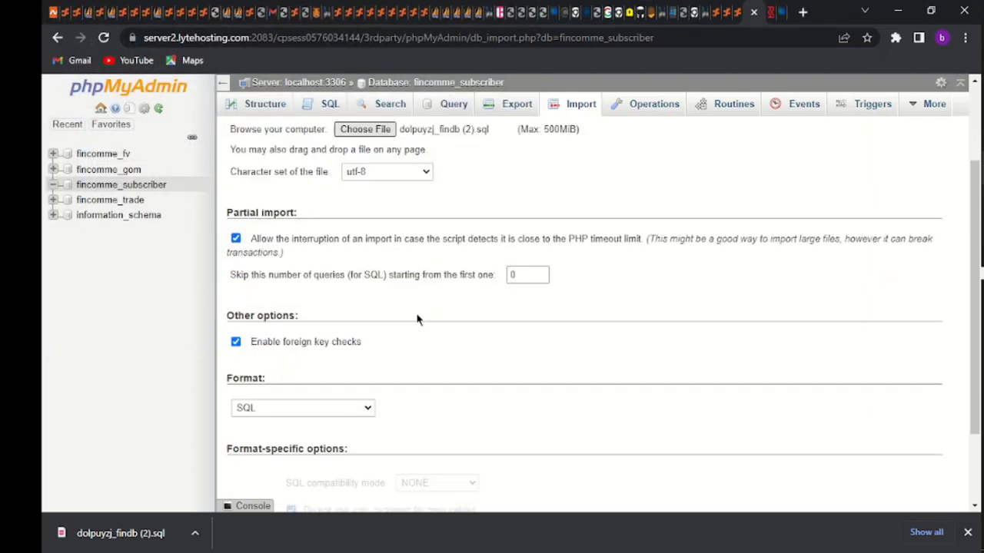
left_click(258, 452)
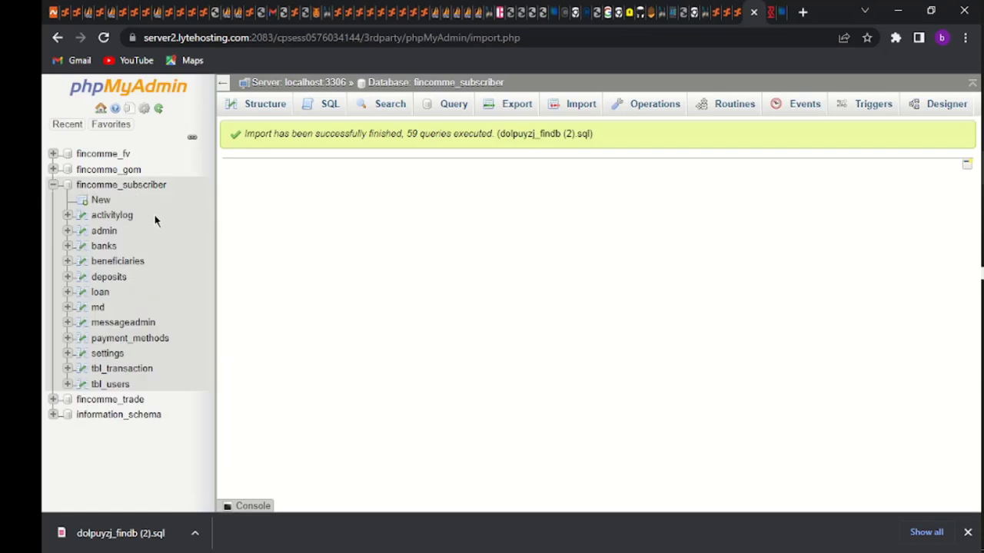
left_click(105, 231)
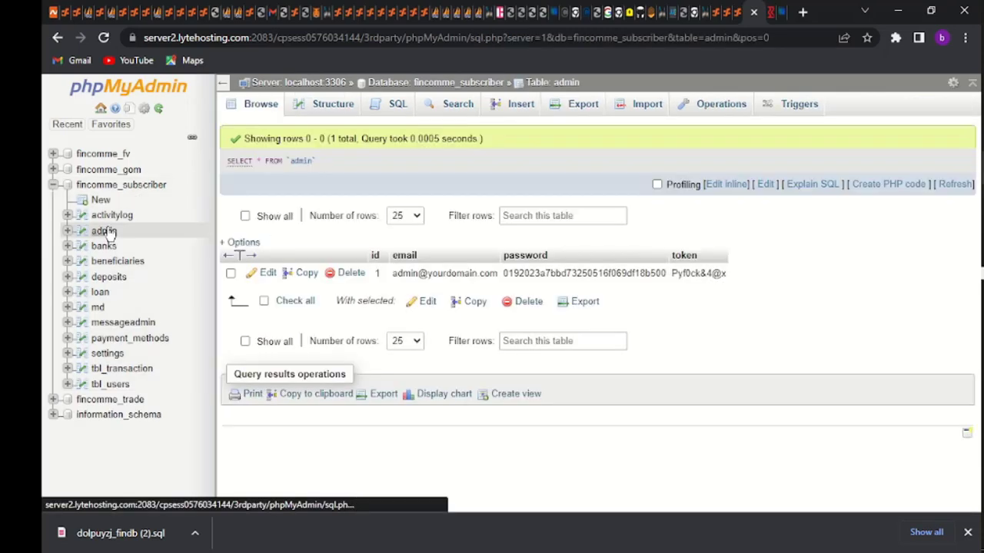
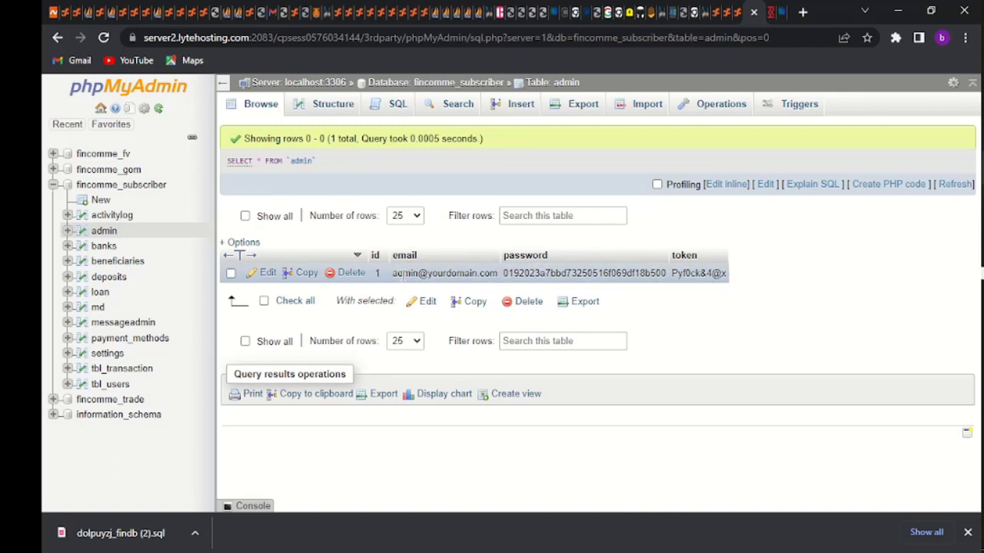
Highlight the full email address in the admin table's single row for copying
left_click_drag(393, 275, 495, 275)
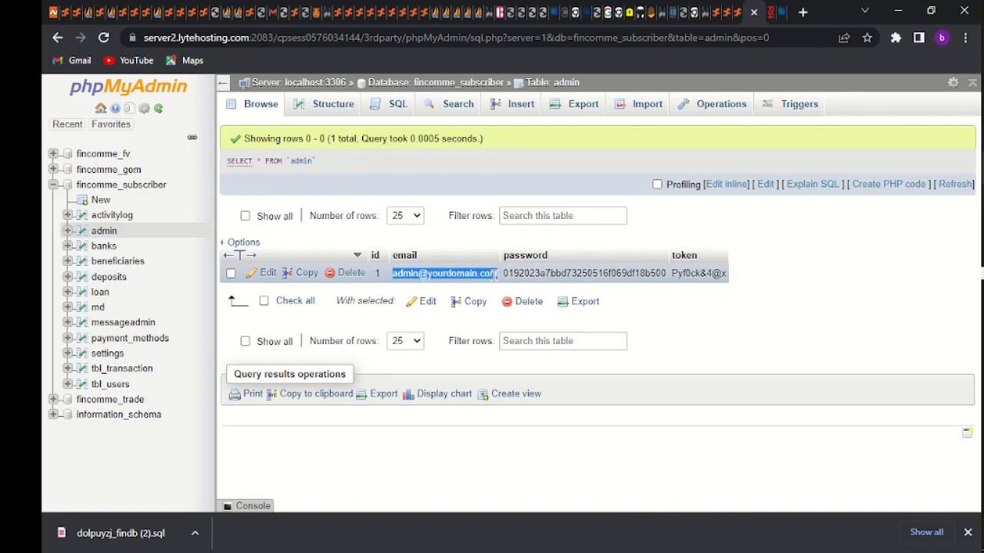
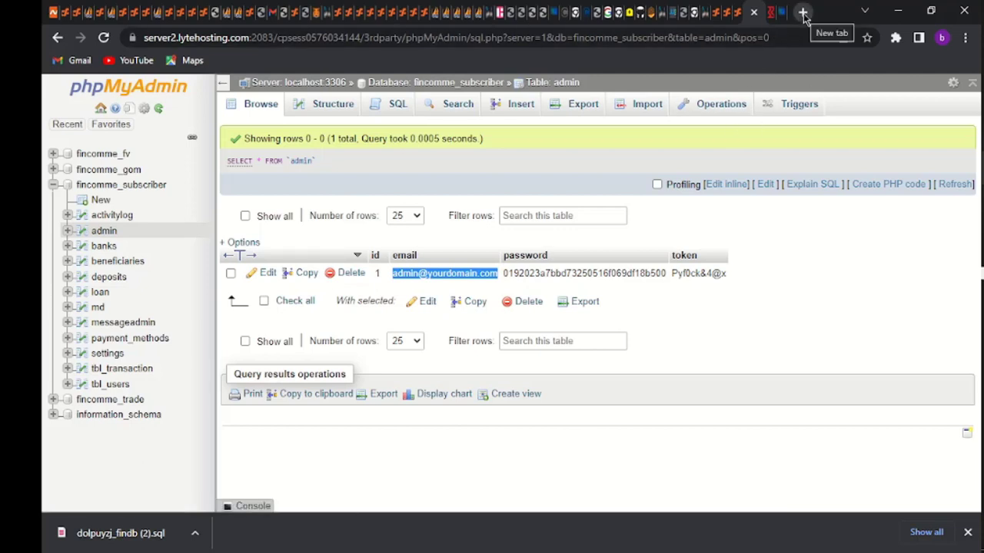
In a new Chrome tab, enter the address kx.fin-commerce.online, correcting the initial typo
left_click(803, 13)
type("yu")
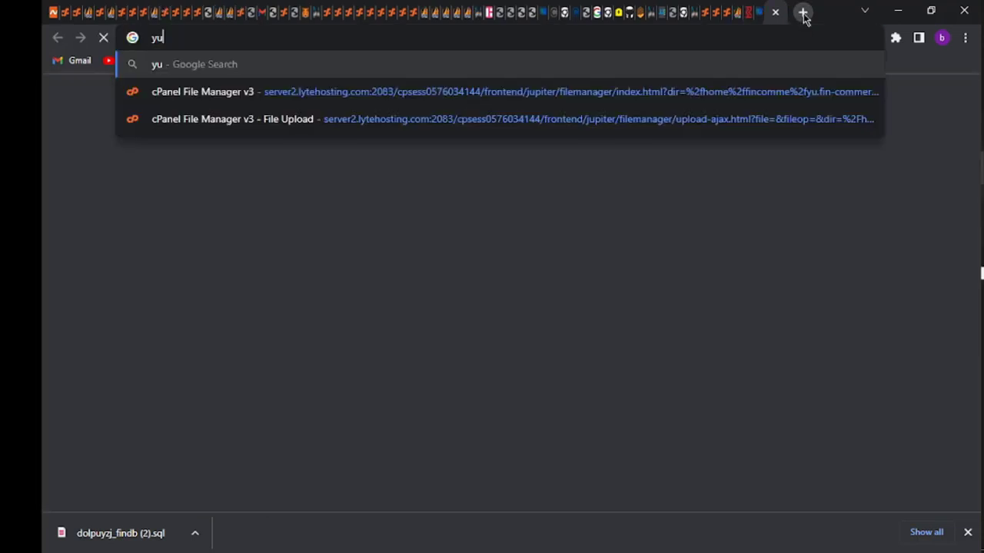
type(".")
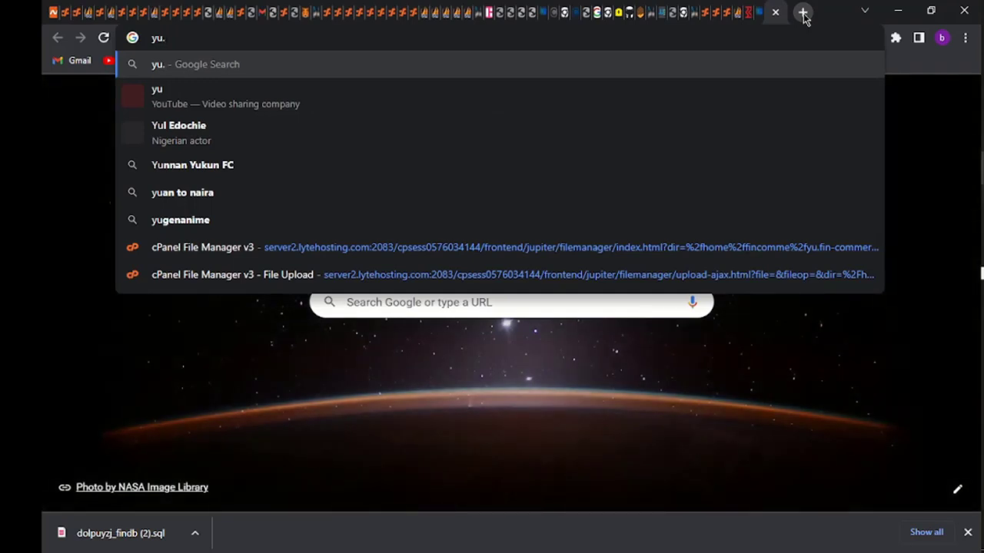
key("BackSpace")
key("BackSpace")
key("BackSpace")
type("kx")
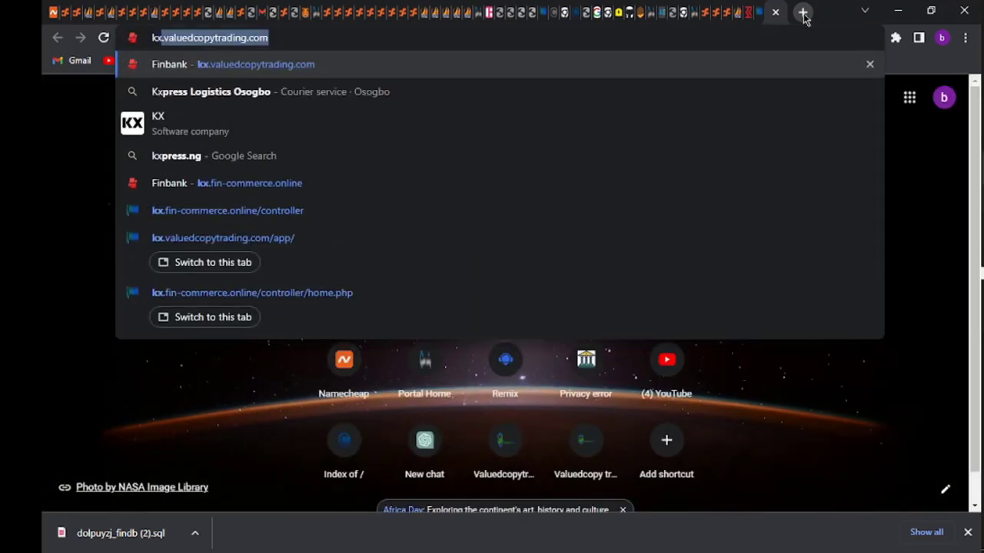
type(".fin")
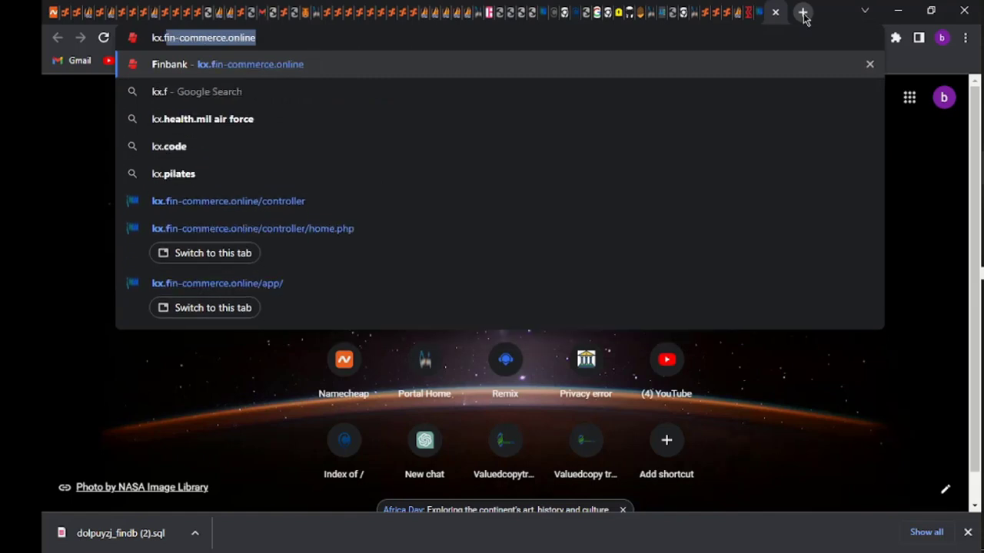
key("Right")
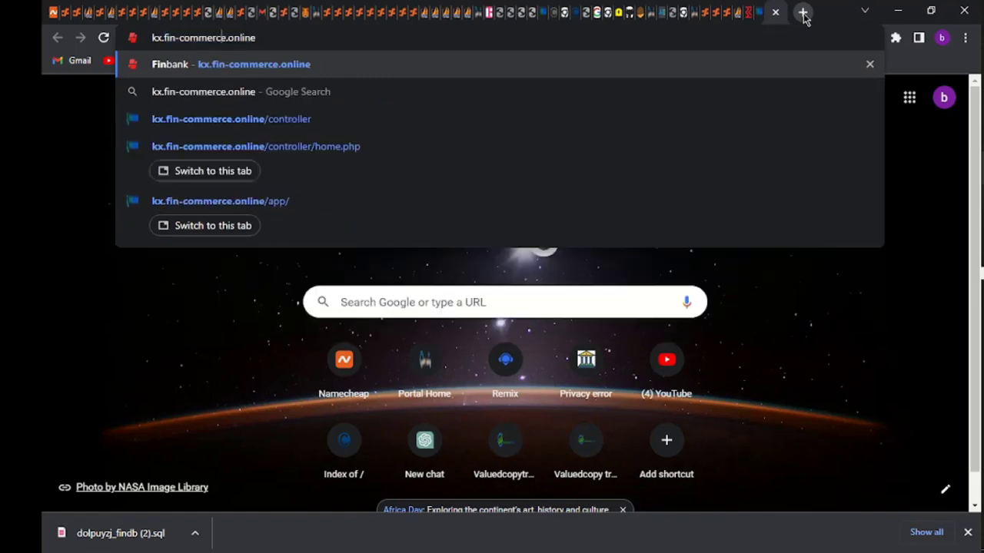
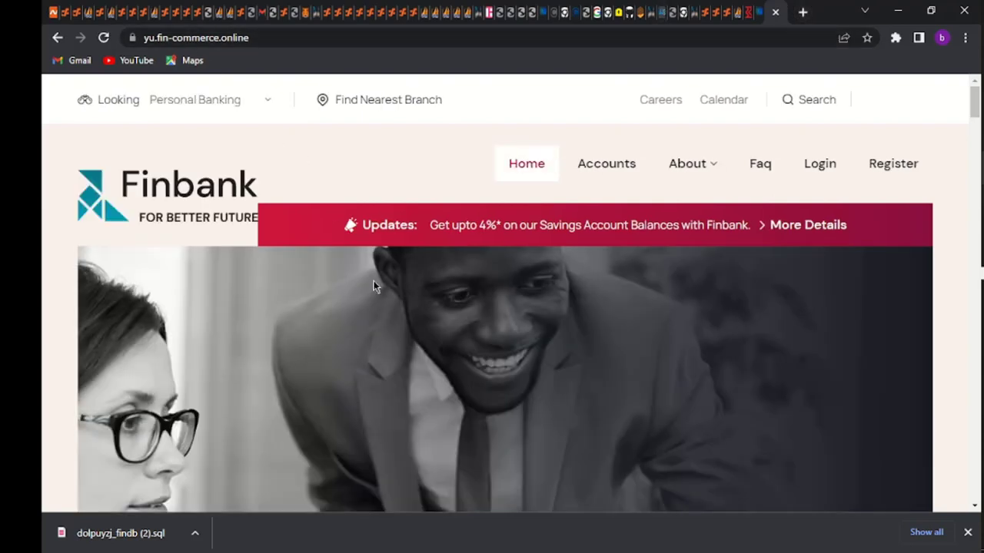
Open the Finbank Login page at /app/, which shows a database access-denied connection error
scroll(373, 280, "down", 1)
scroll(374, 286, "up", 1)
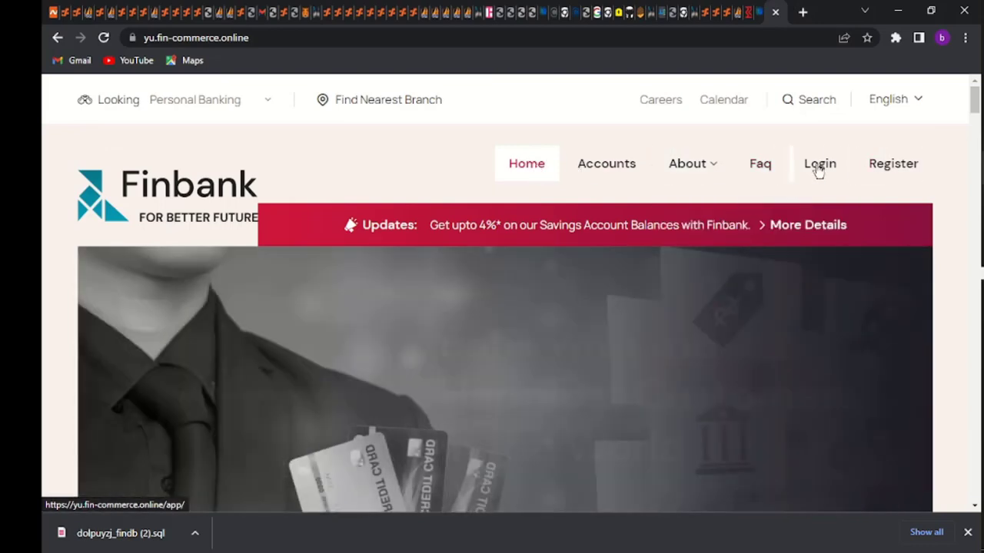
left_click(819, 169)
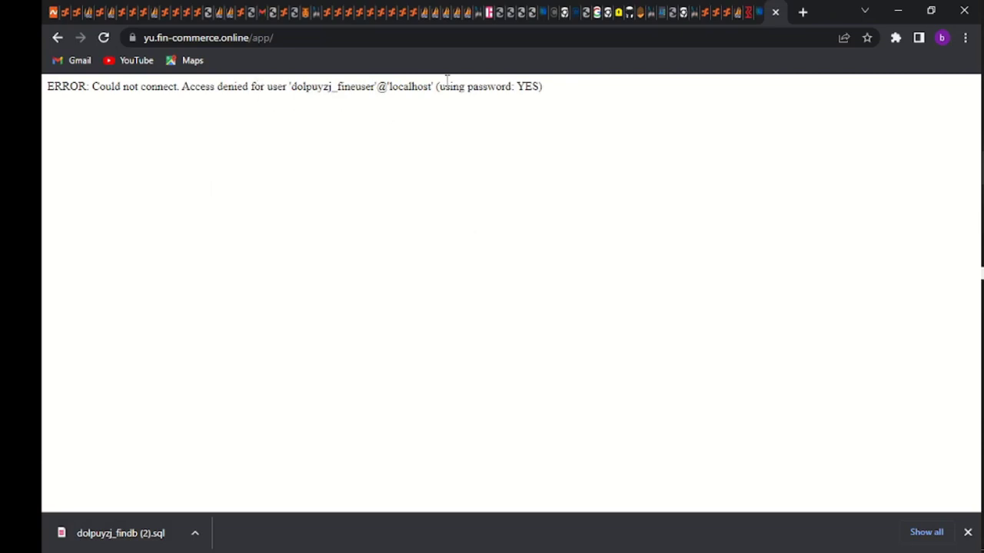
Return to the cPanel tools page and launch File Manager
left_click(728, 14)
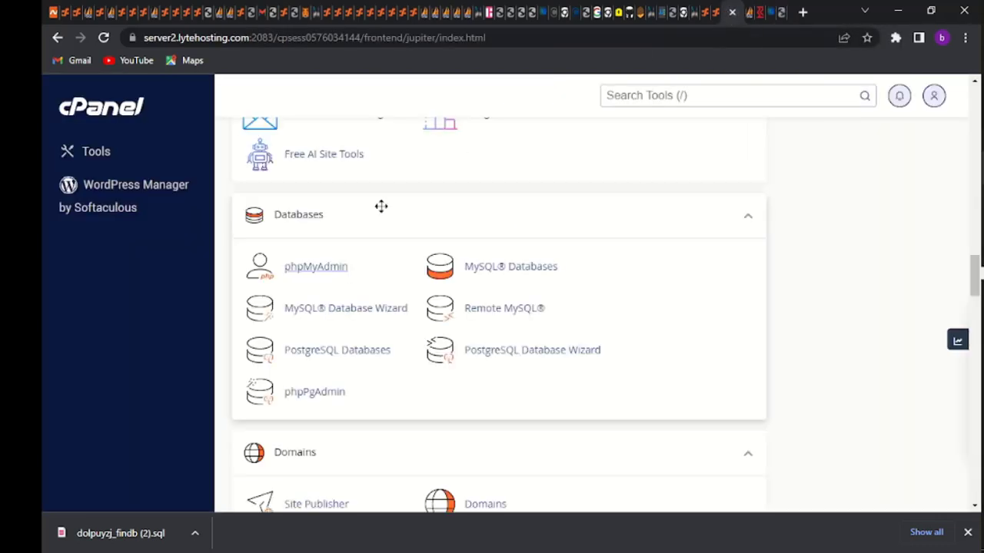
scroll(381, 208, "down", 8)
scroll(384, 213, "up", 3)
scroll(384, 212, "up", 1)
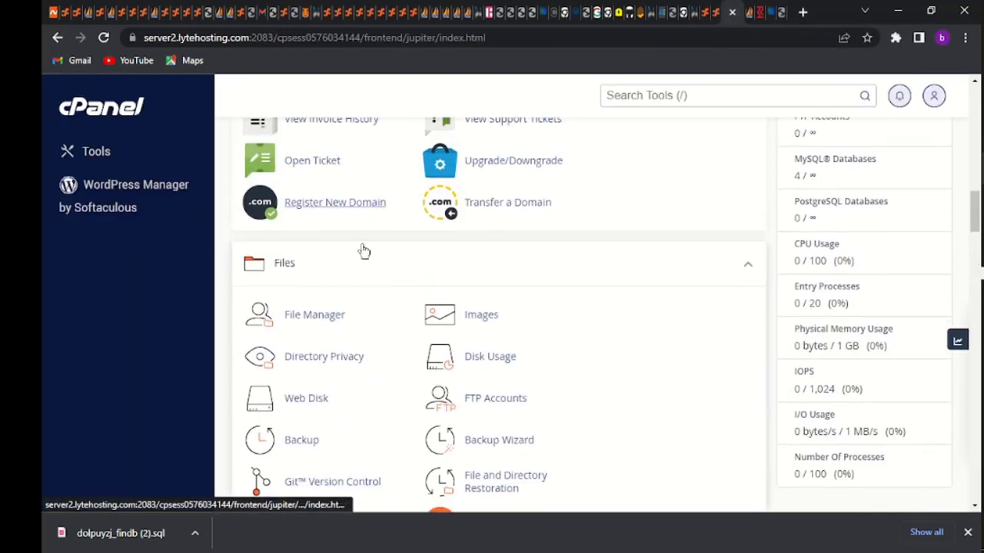
left_click(324, 324)
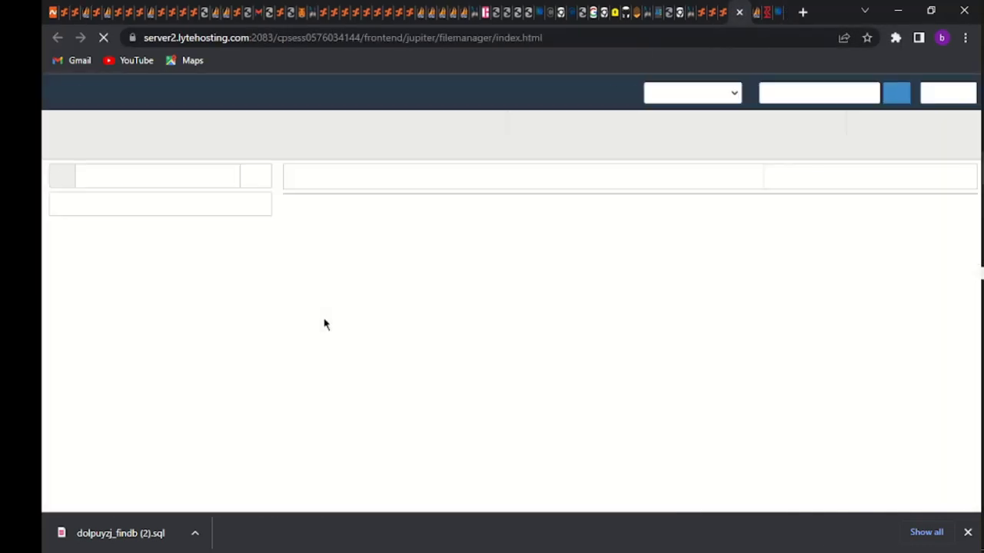
Navigate into the yu.fin-commerce.online connections folder and bring up database.php's actions menu
scroll(428, 436, "down", 3)
scroll(427, 438, "down", 5)
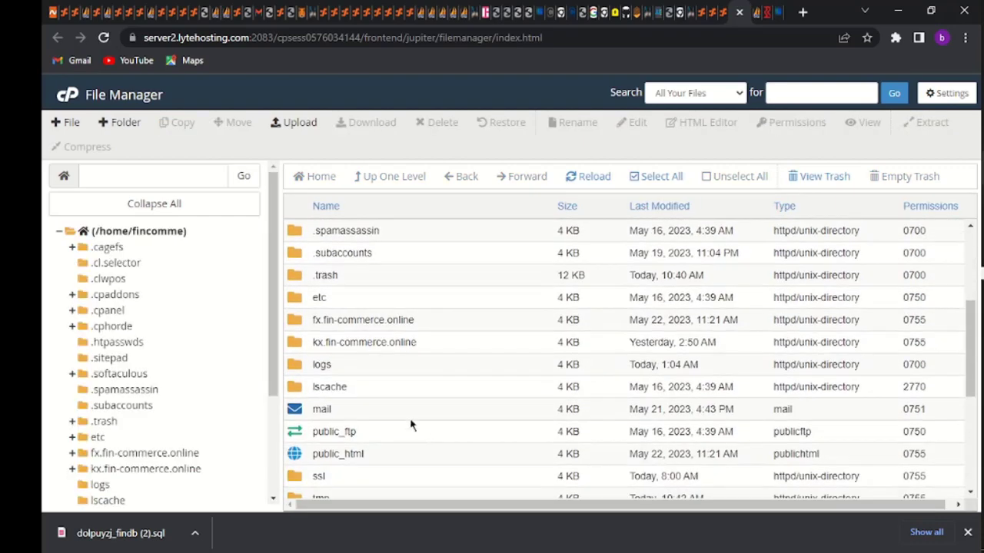
double_click(298, 309)
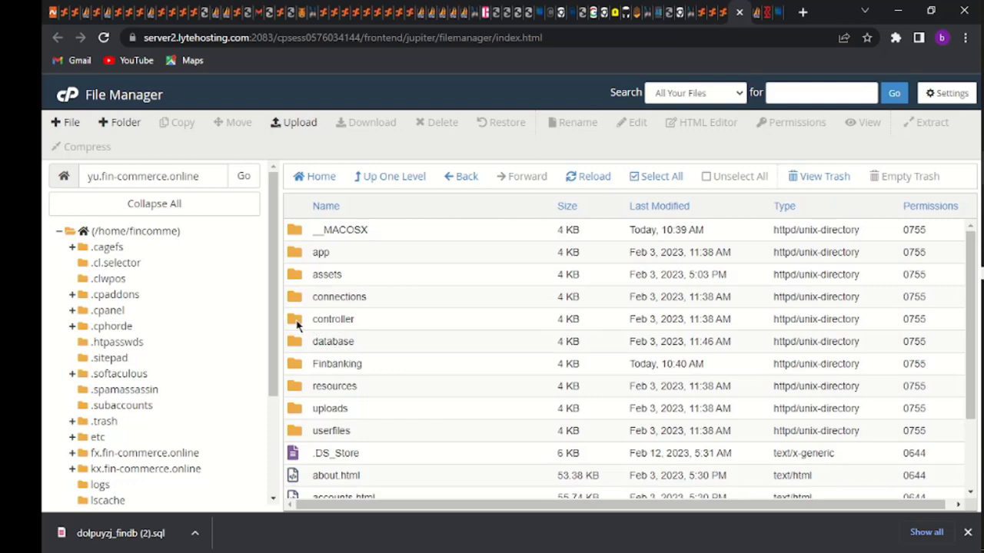
double_click(298, 322)
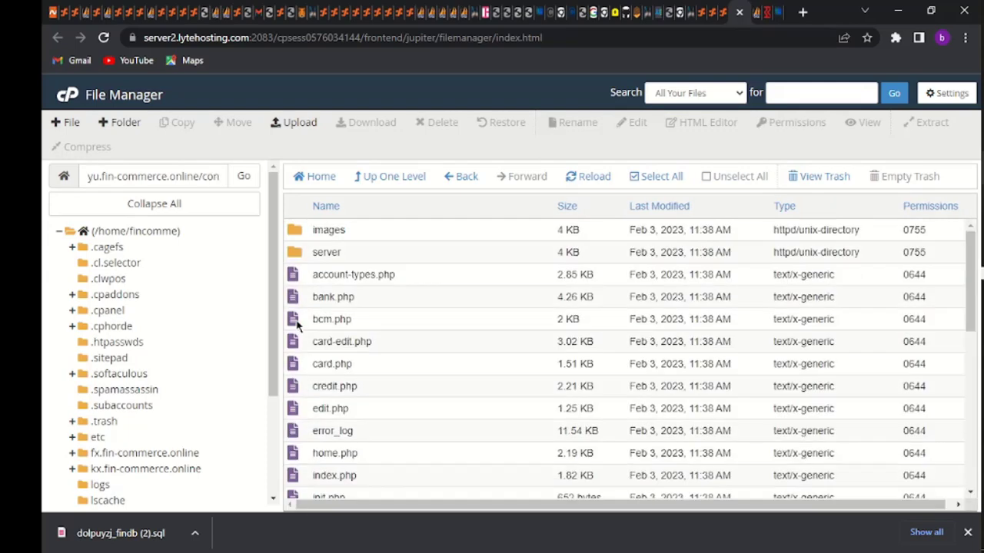
scroll(335, 338, "down", 8)
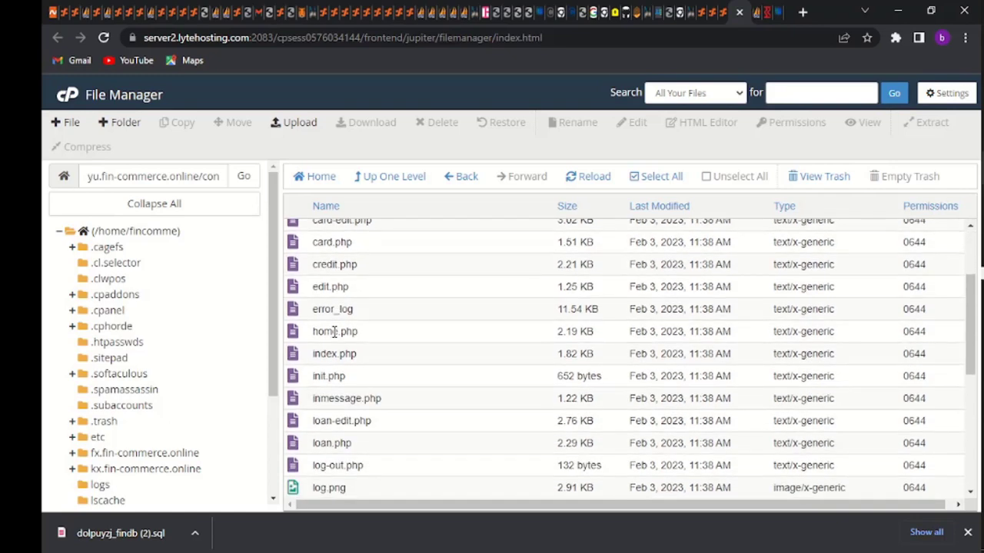
scroll(335, 338, "up", 8)
left_click(461, 176)
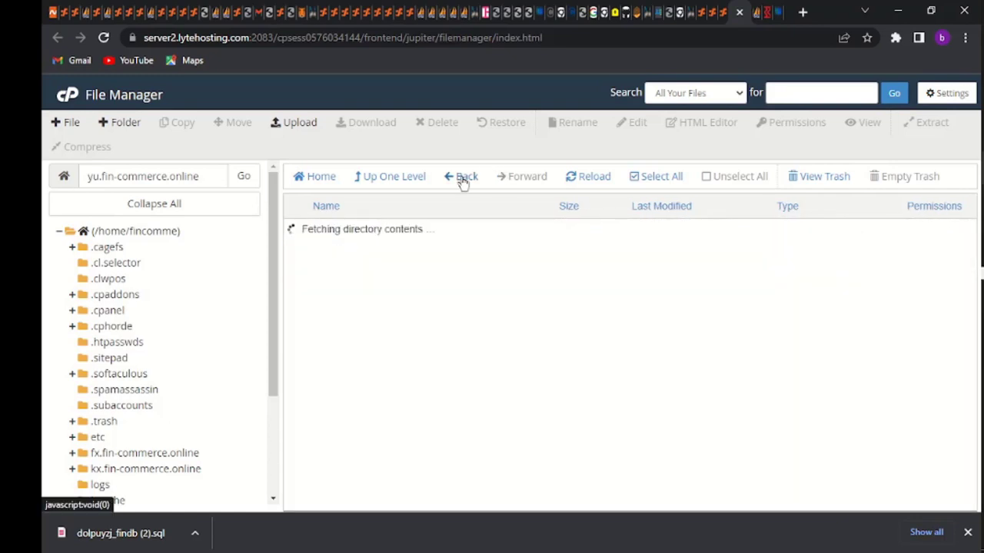
double_click(298, 302)
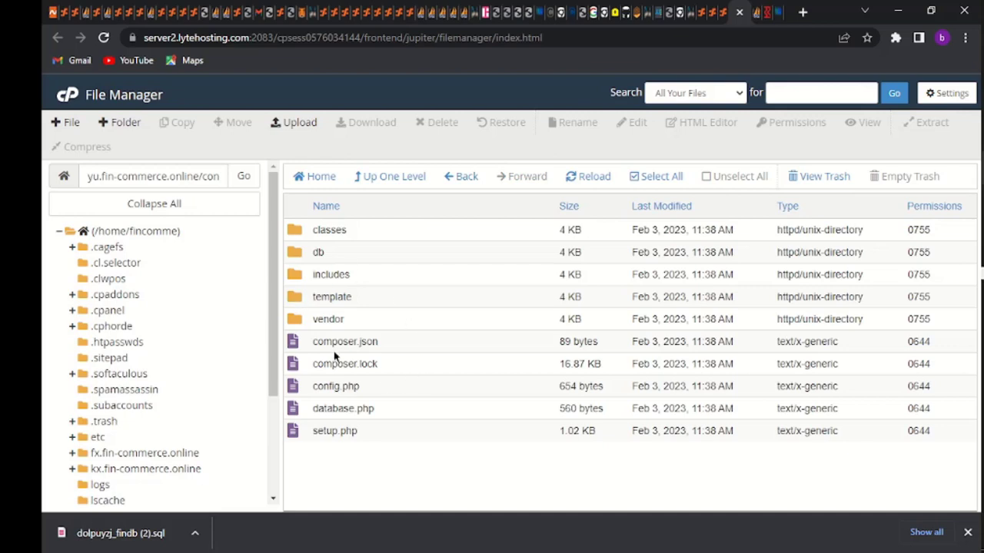
right_click(342, 409)
Open database.php in the File Editor, trial-paste over the line 6 DB_USERNAME, then undo it
left_click(373, 363)
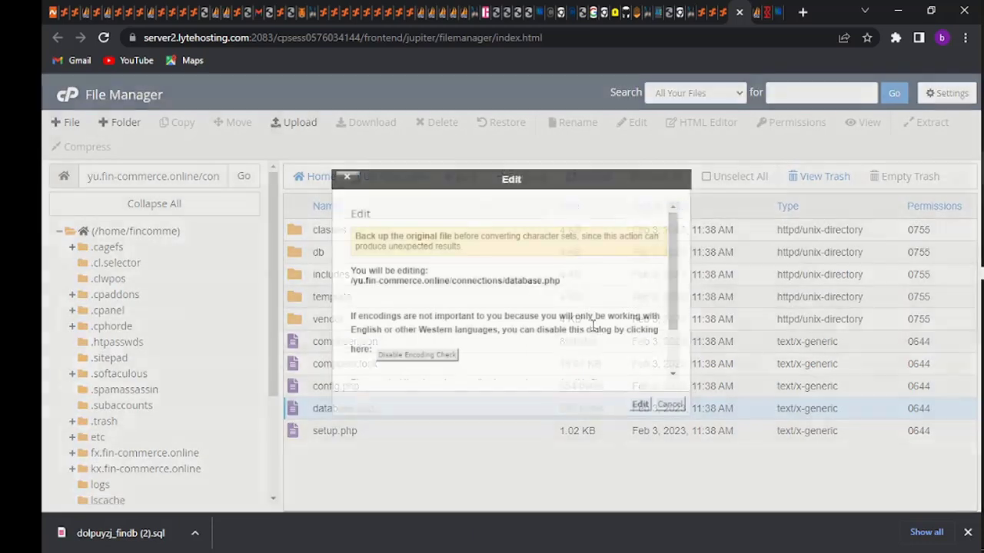
left_click(637, 405)
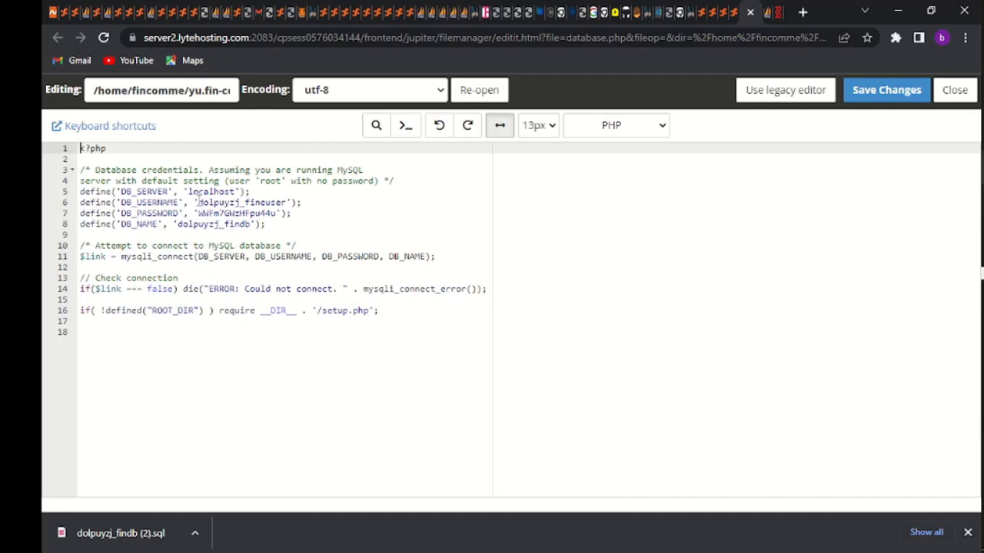
left_click_drag(199, 202, 284, 201)
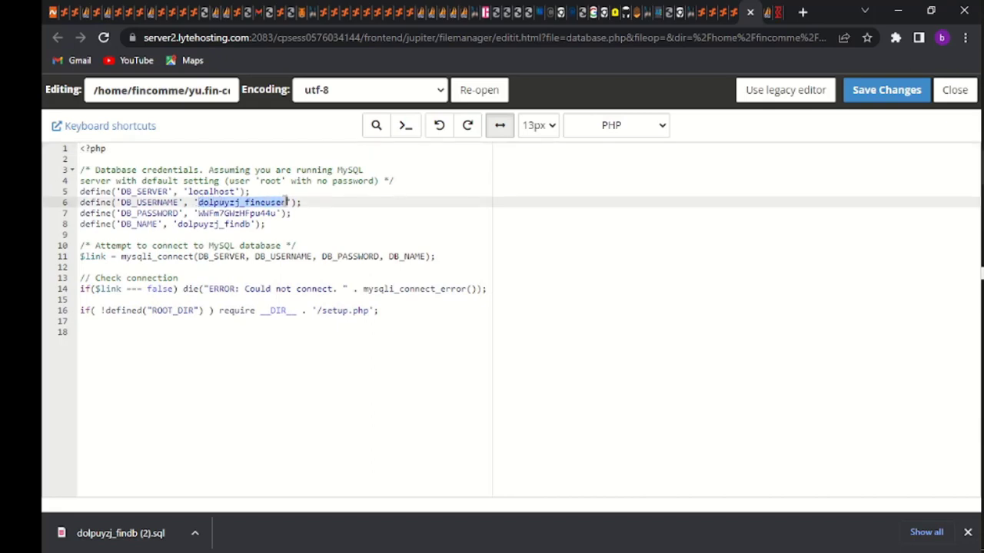
key("ctrl+v")
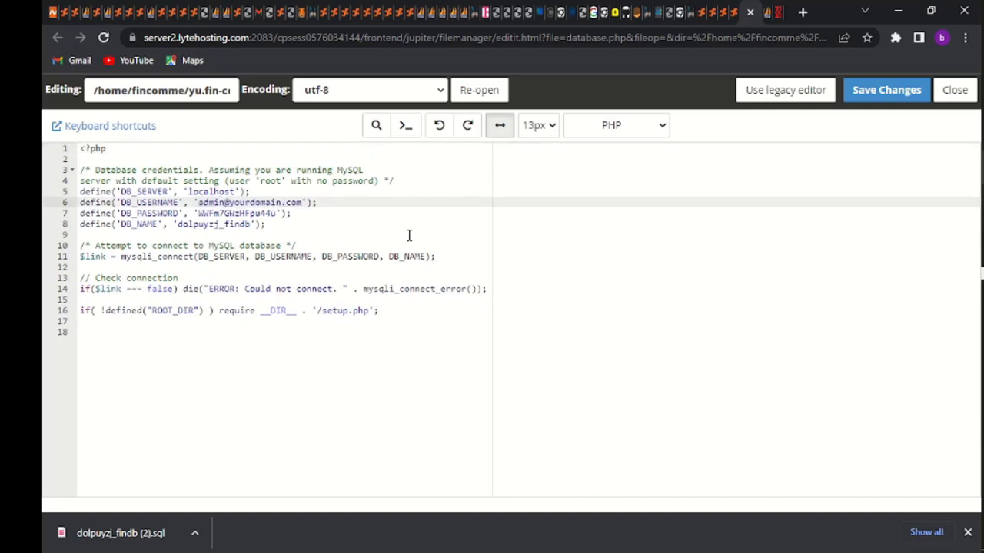
key("ctrl+z")
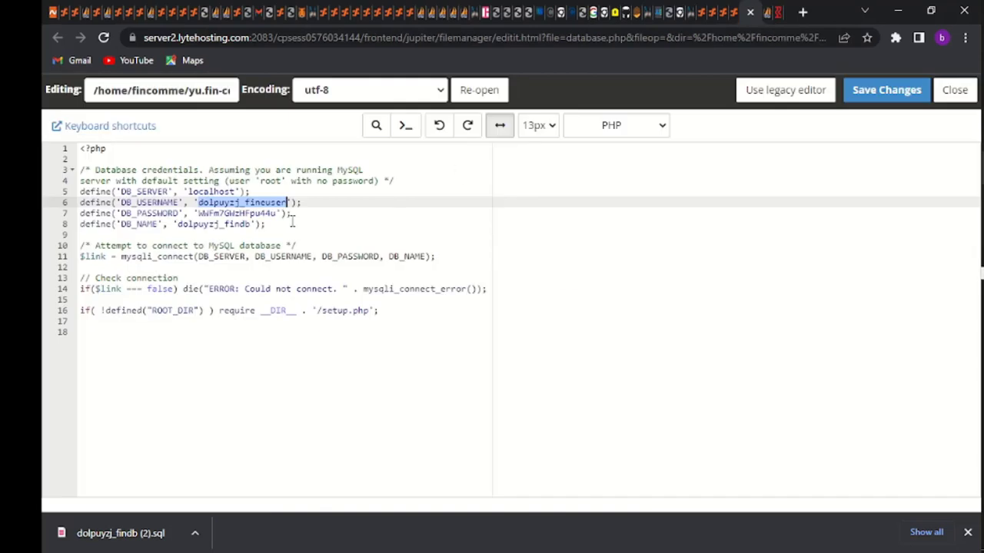
key("ctrl+v")
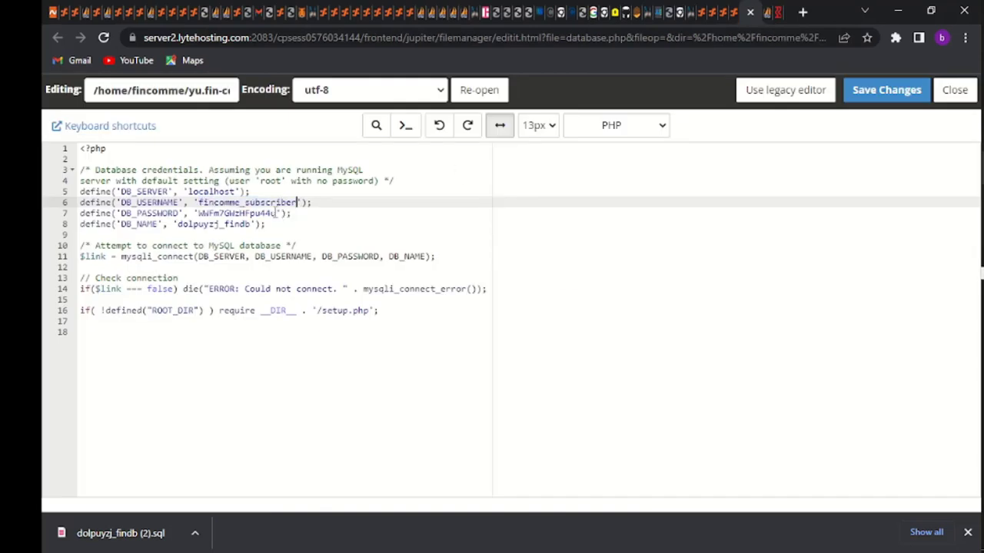
left_click_drag(275, 213, 199, 214)
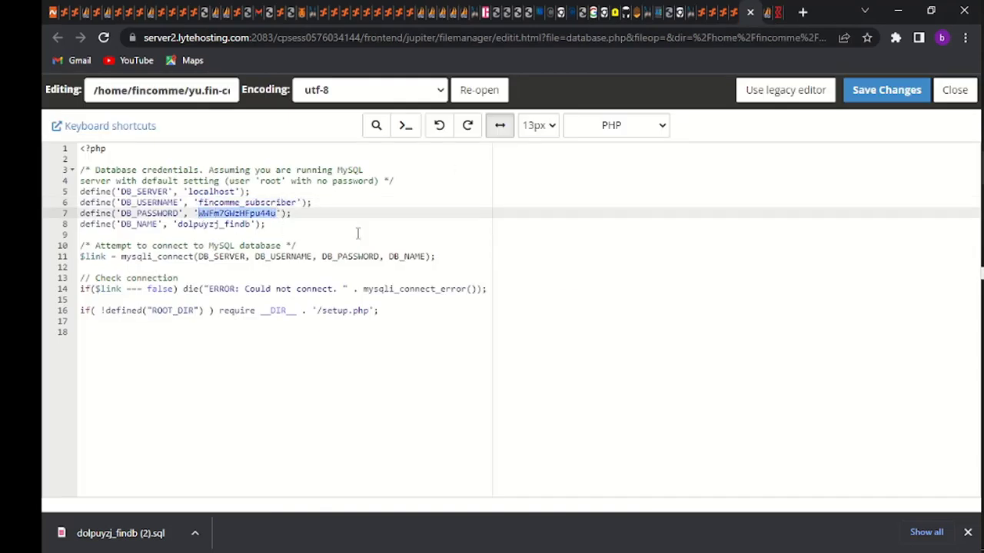
key("ctrl+v")
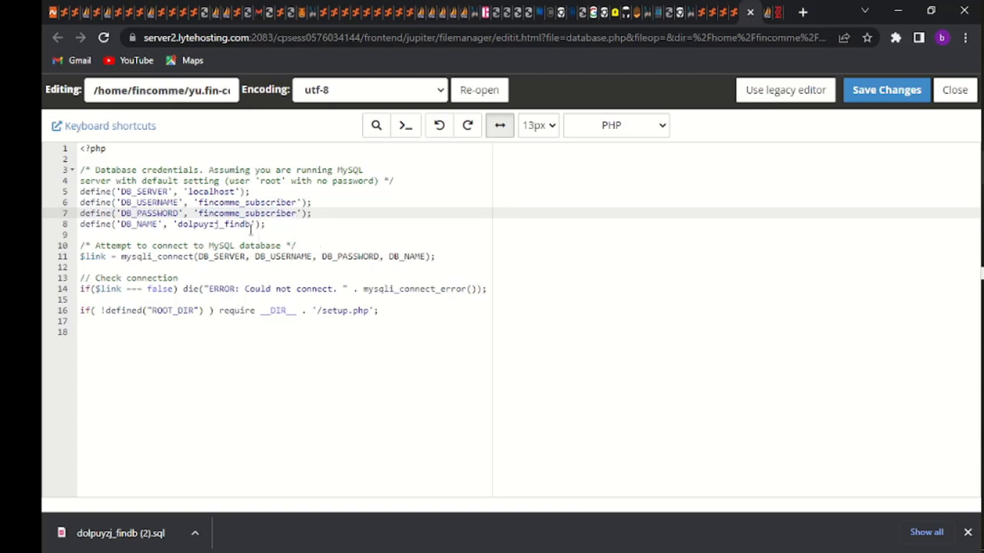
left_click_drag(251, 224, 179, 224)
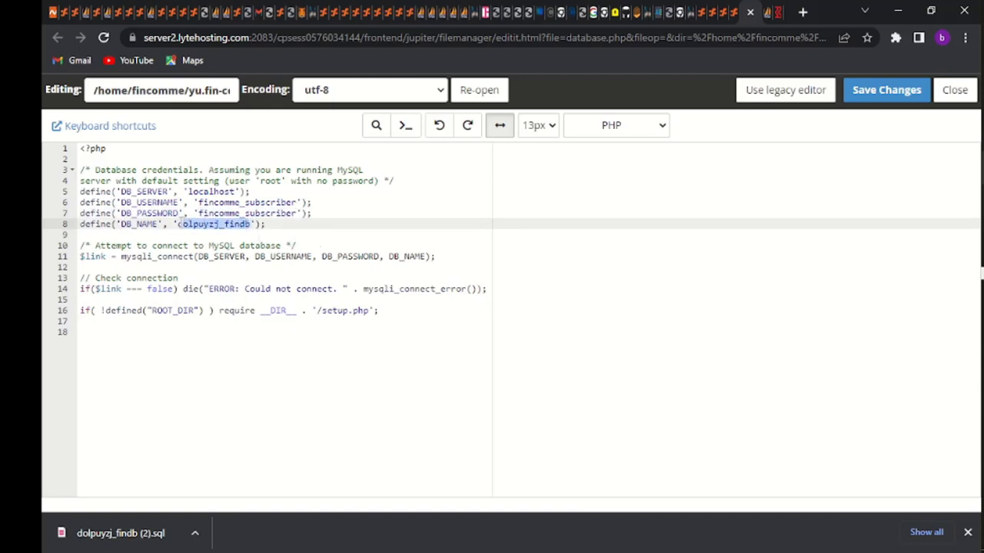
type("fincomme_subscriber")
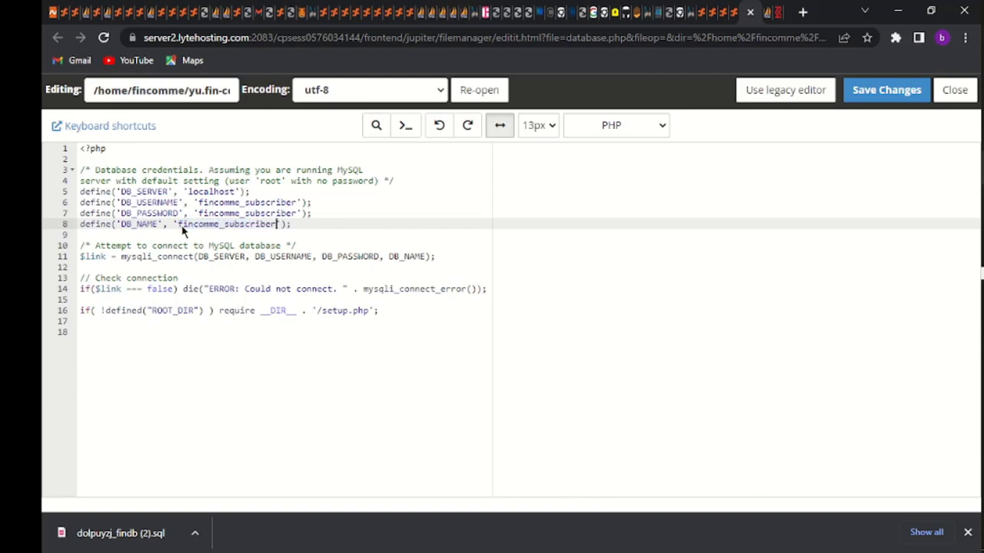
left_click(878, 93)
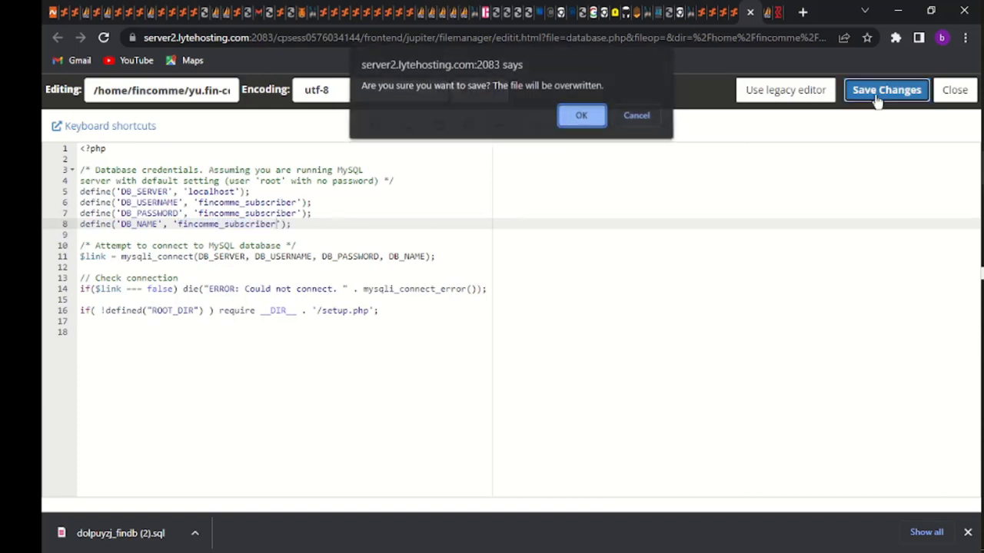
left_click(584, 109)
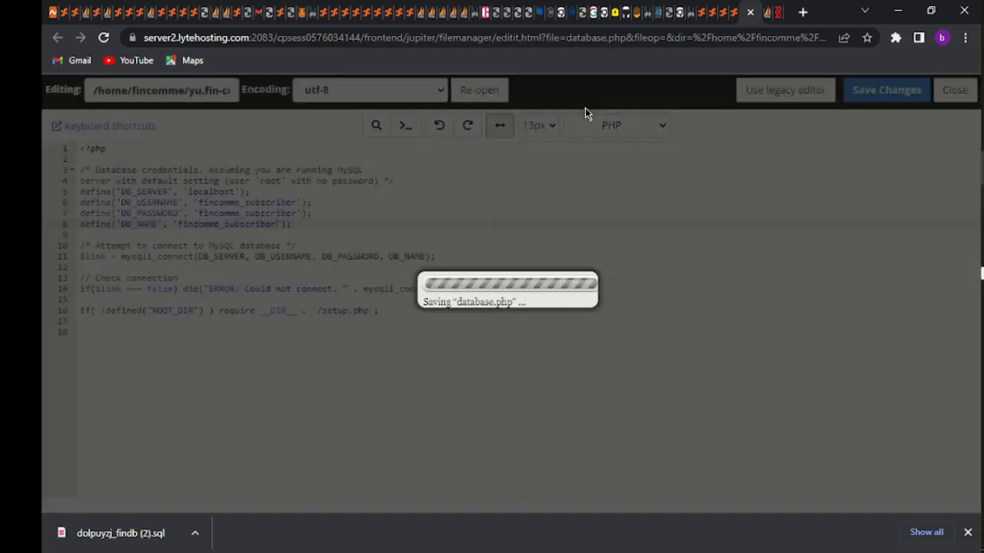
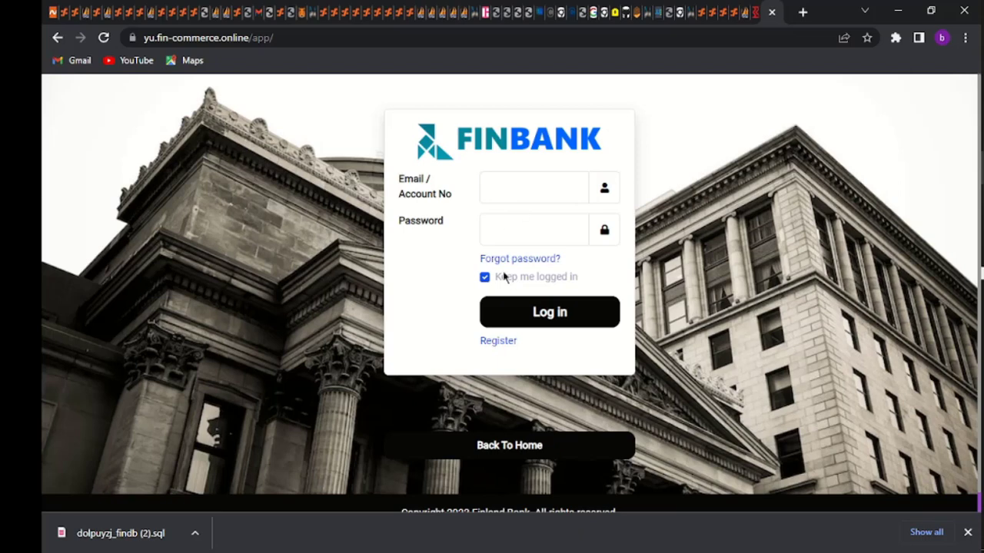
Open the registration form and enter first name 'subscribe' and last name 'channel'
left_click(497, 341)
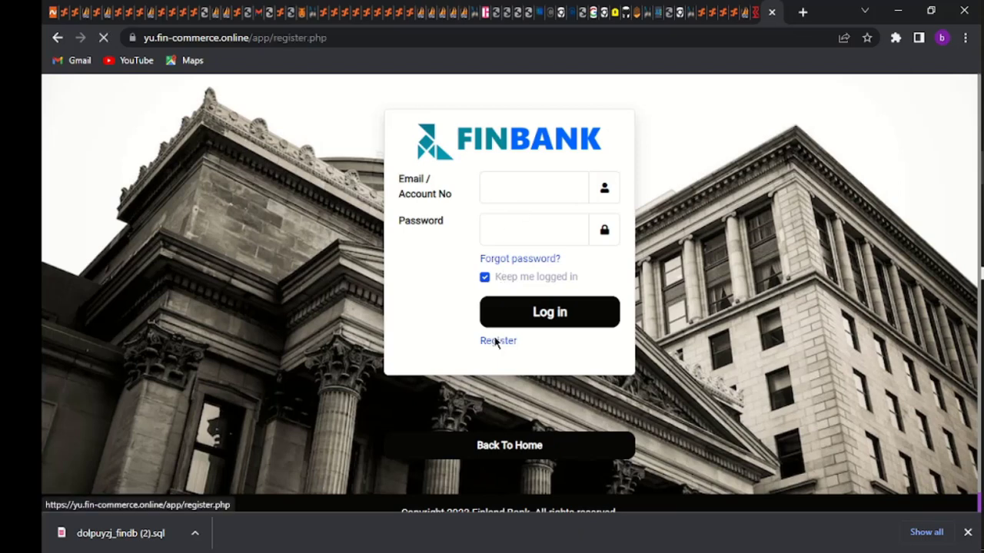
scroll(476, 338, "down", 2)
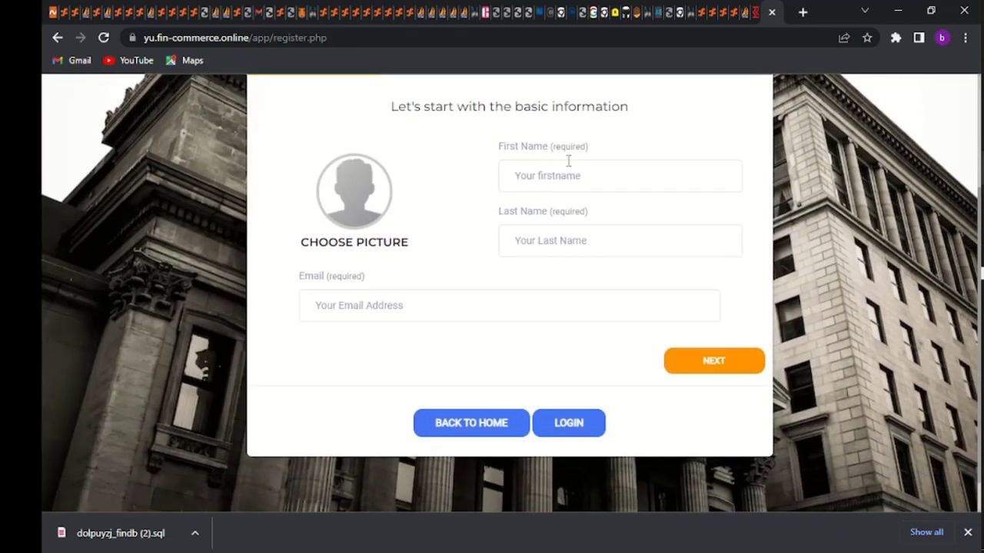
left_click(560, 177)
type("subscribe")
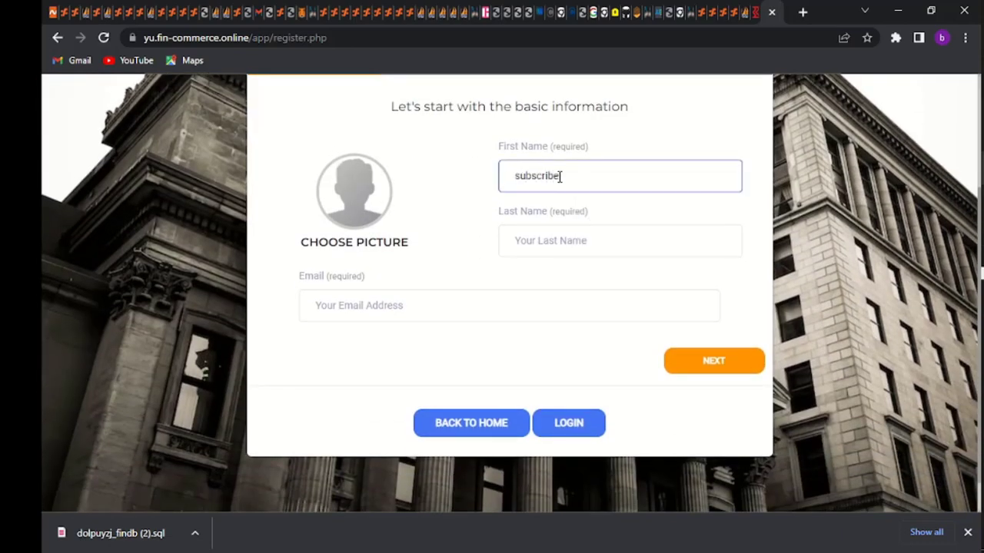
left_click(554, 238)
type("channel")
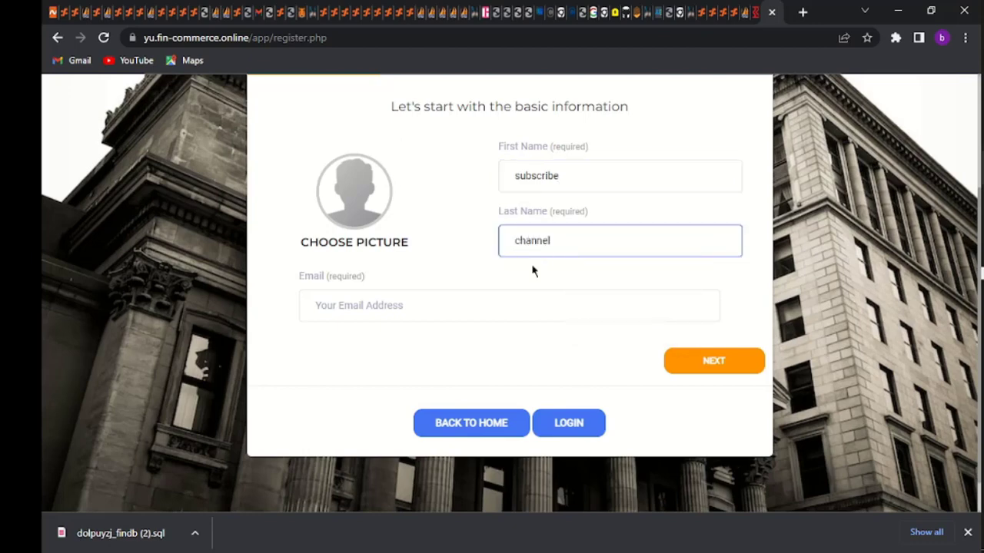
Fill in the email address from the browser's autofill suggestion and continue to step 2
left_click(507, 301)
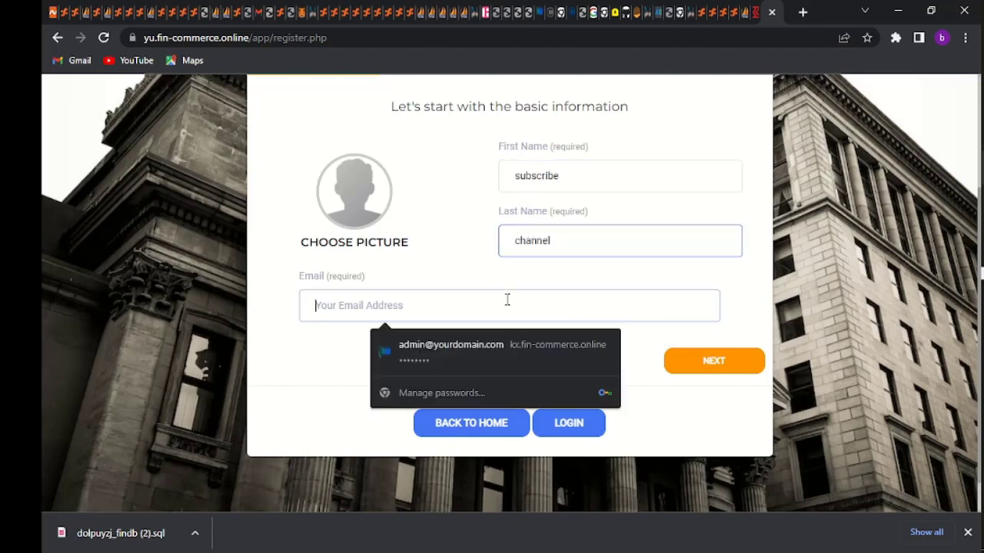
left_click(940, 40)
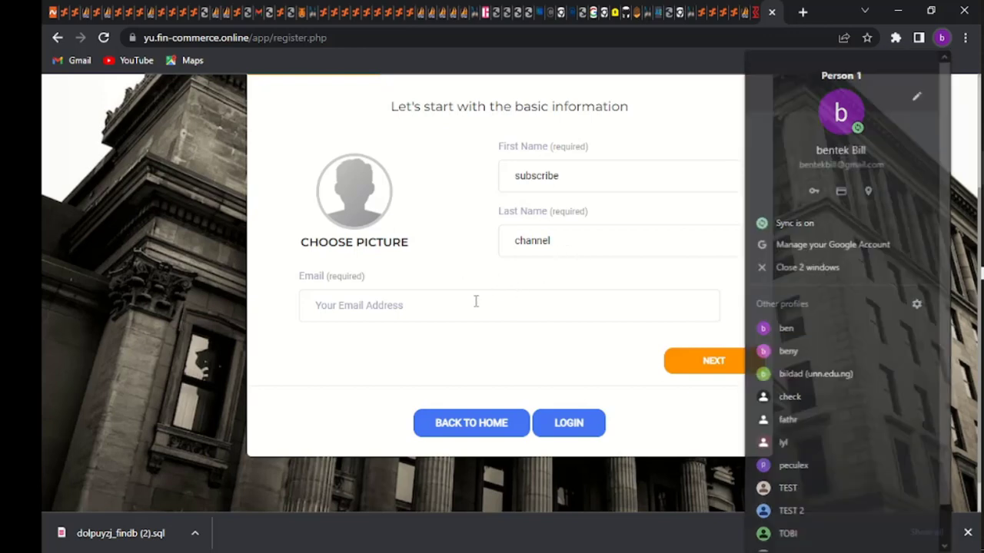
left_click(476, 301)
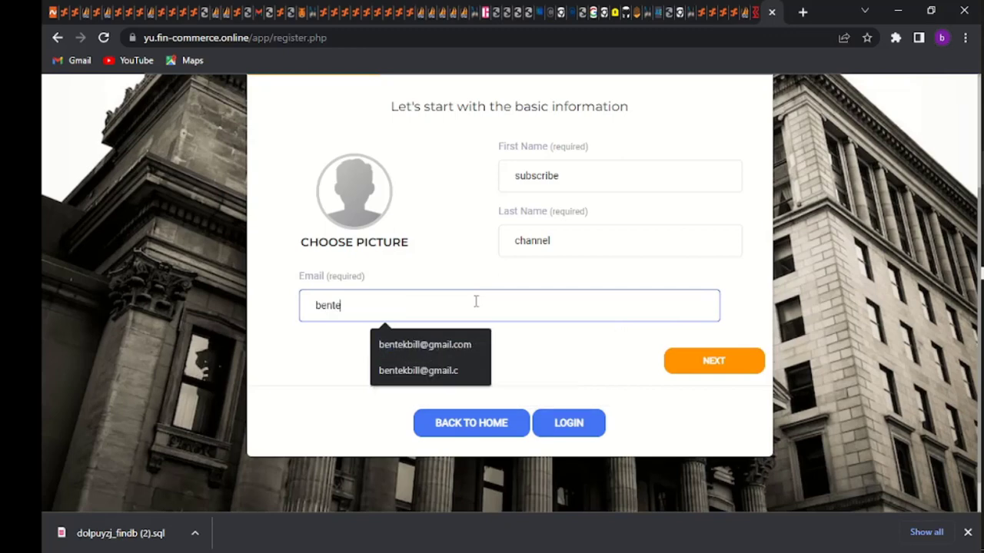
left_click(454, 345)
left_click(708, 362)
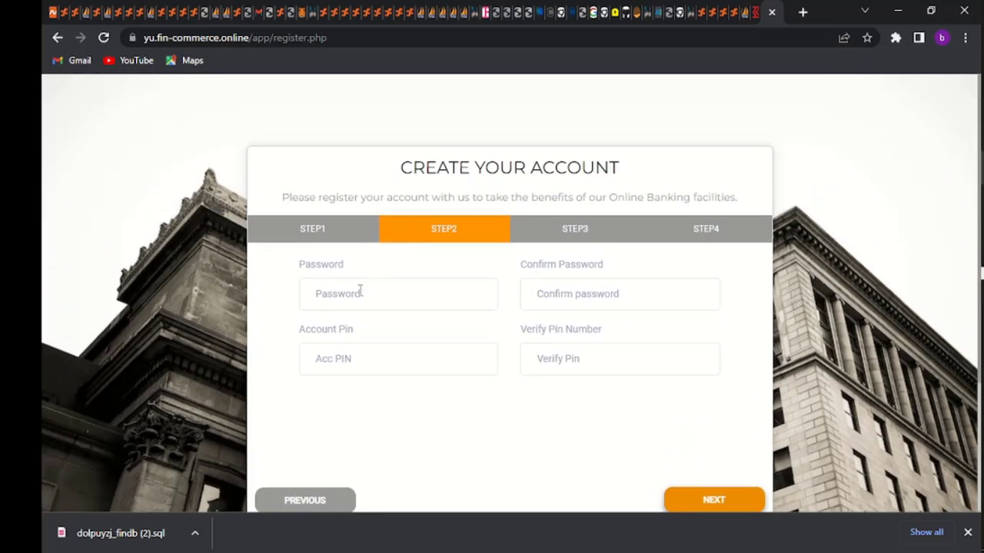
Enter the account password and advance to step 3 for phone, birth date and SSN
left_click(360, 290)
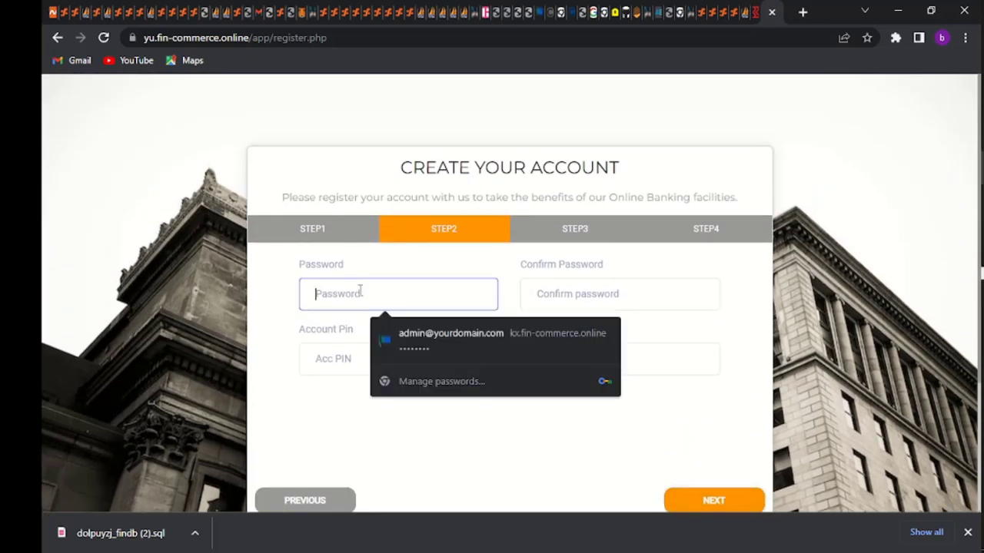
type("123")
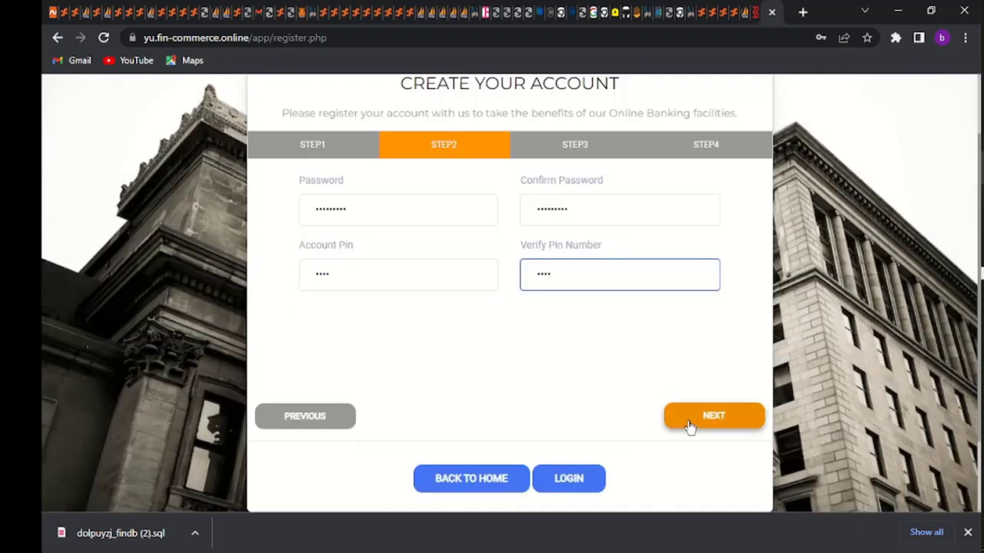
left_click(686, 423)
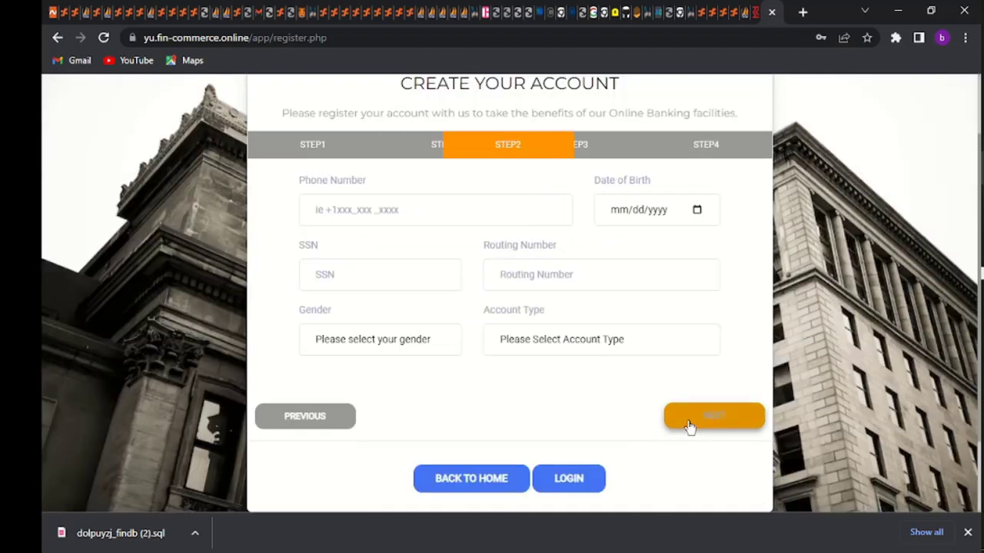
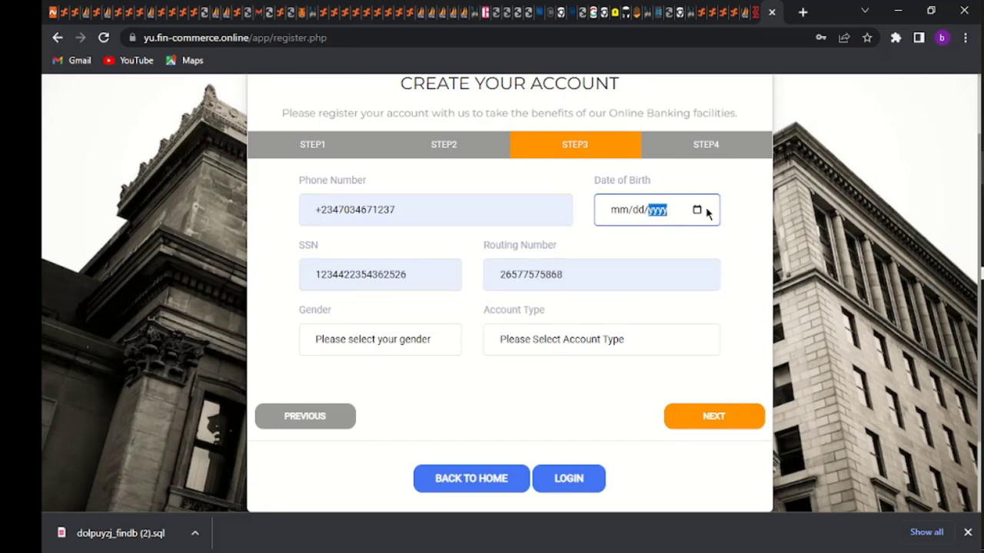
Set the date of birth to 02/02/2010 using the calendar picker
left_click(697, 211)
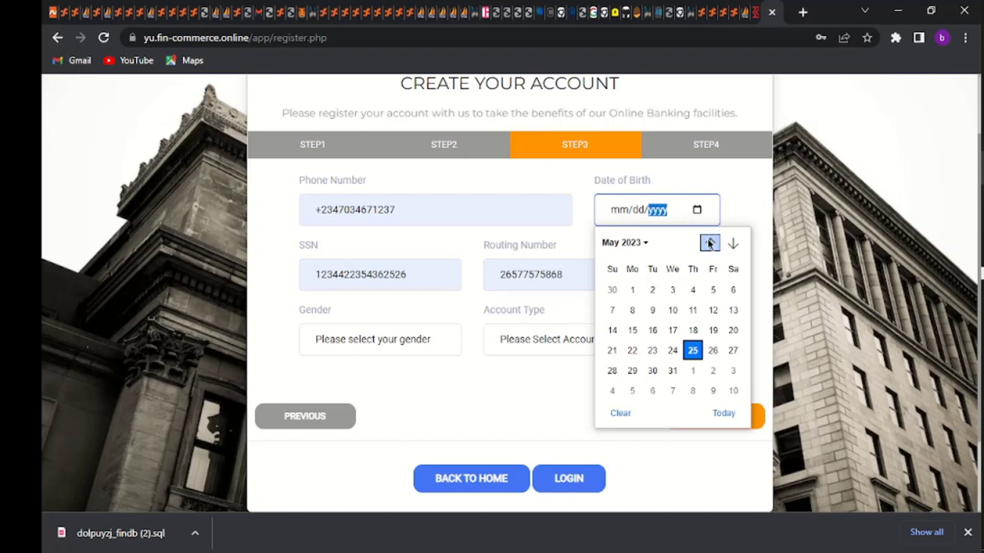
left_click(629, 243)
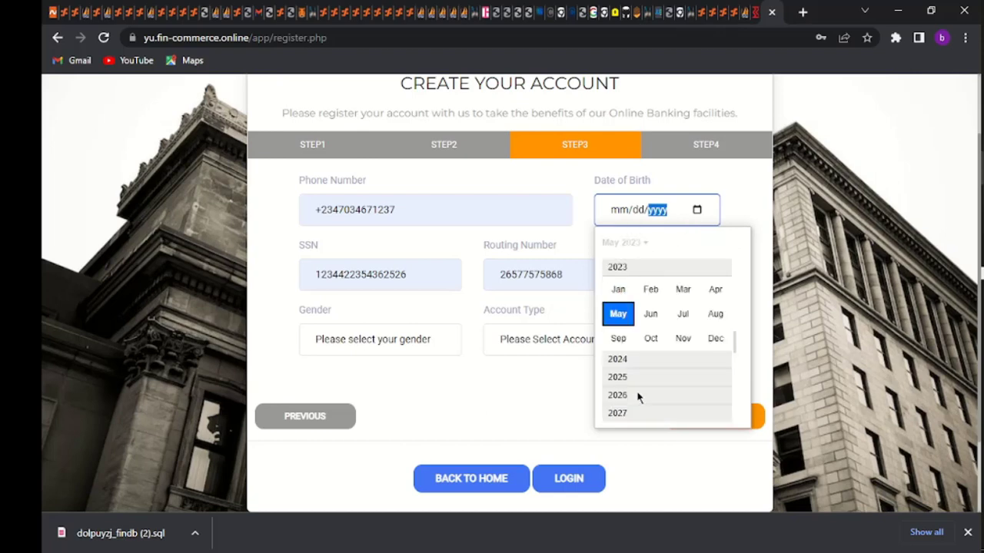
scroll(637, 397, "up", 1)
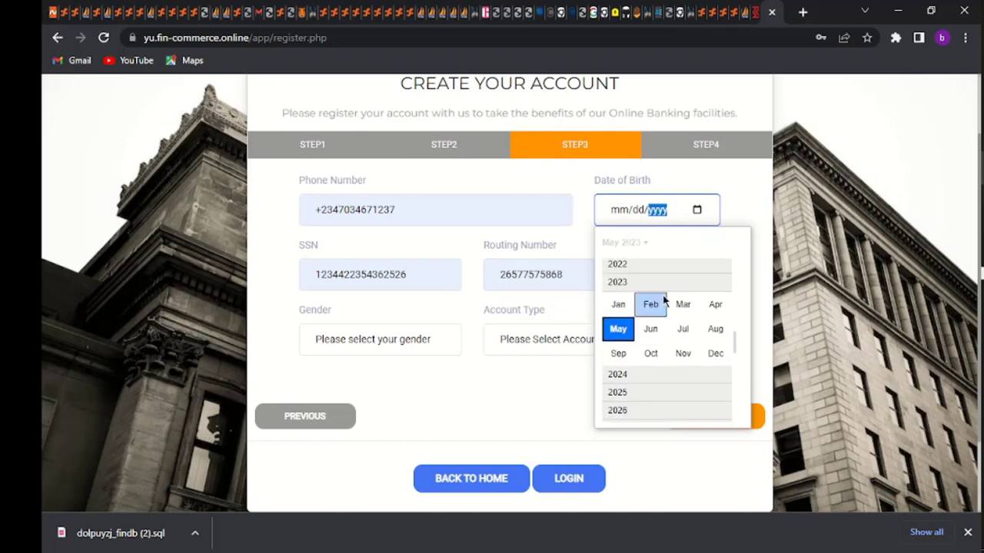
scroll(664, 300, "up", 3)
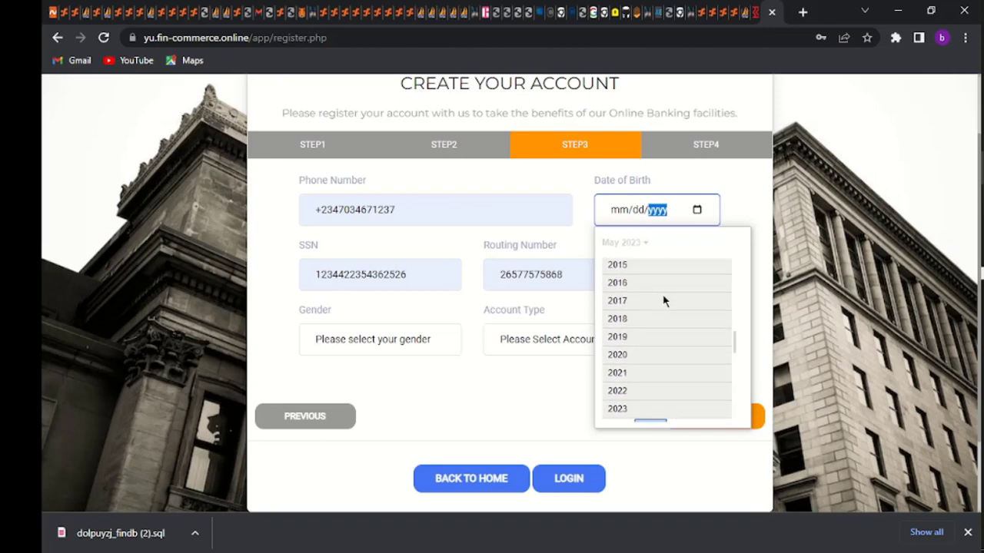
scroll(664, 300, "up", 2)
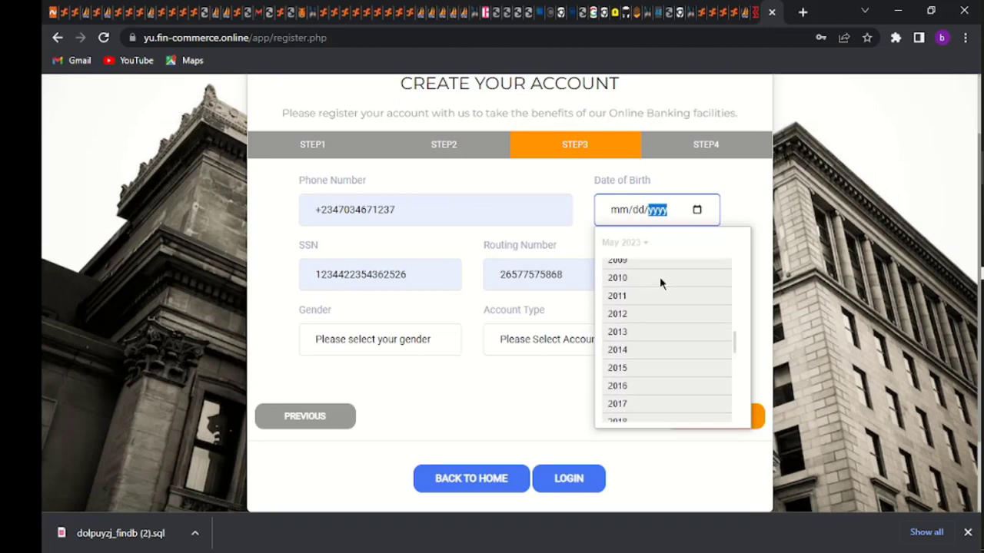
left_click(659, 281)
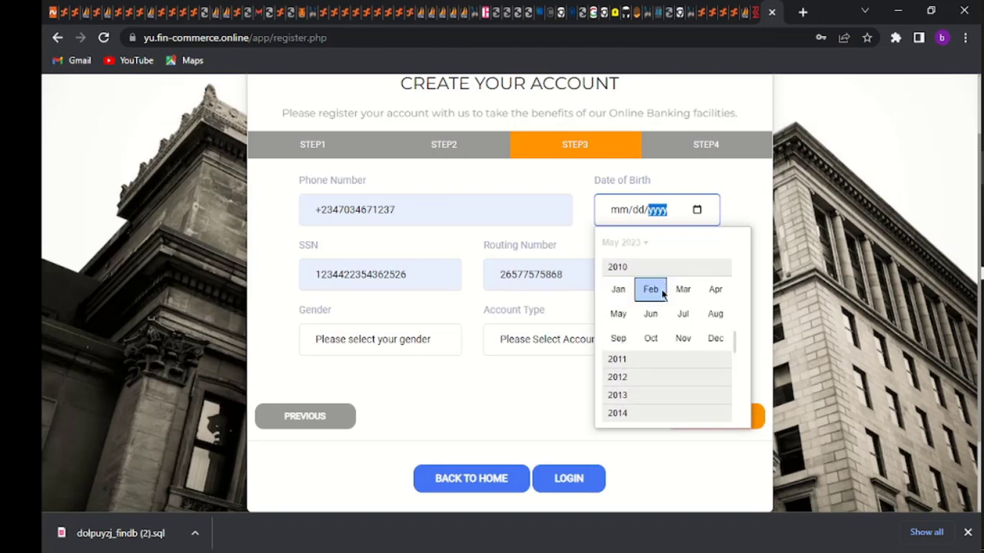
left_click(660, 290)
left_click(652, 290)
Choose Female as the gender and Current Account as the account type
left_click(428, 342)
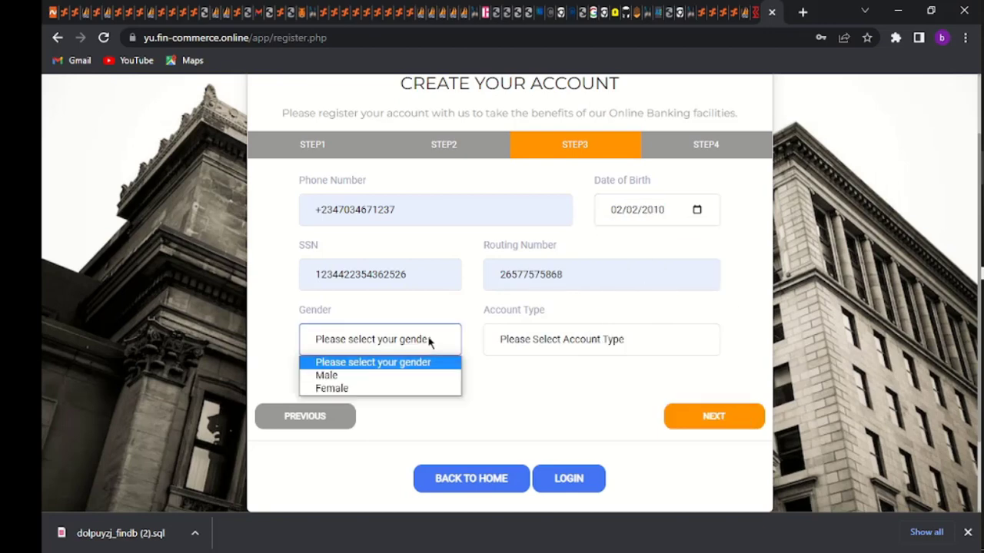
left_click(430, 392)
left_click(592, 334)
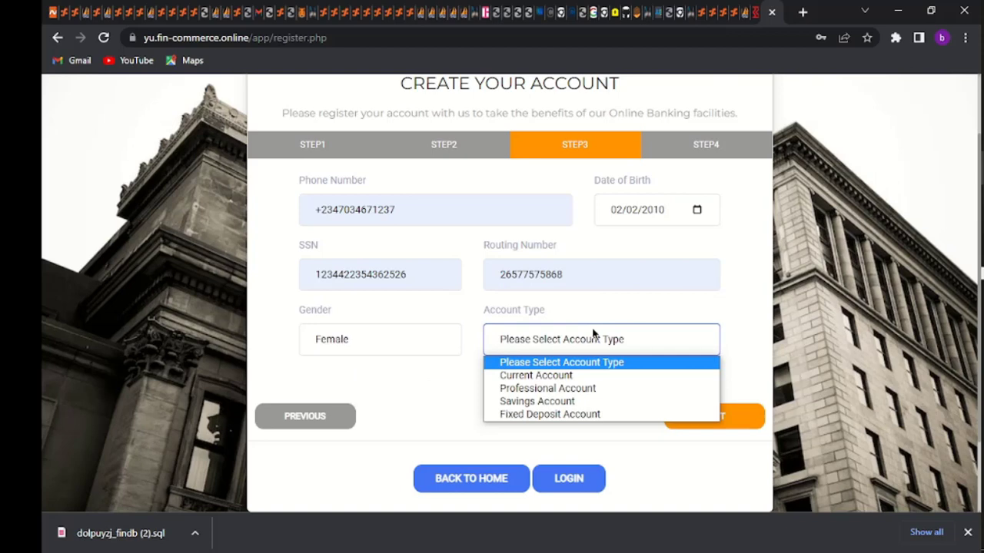
left_click(585, 375)
On the address step, autofill address, zip, state and city from the saved entry, then register
left_click(698, 422)
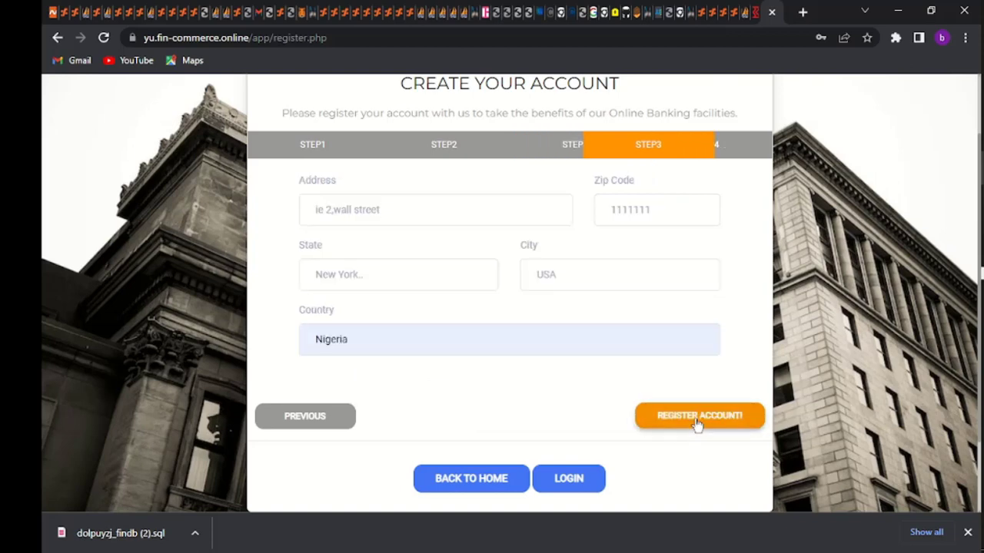
left_click(360, 213)
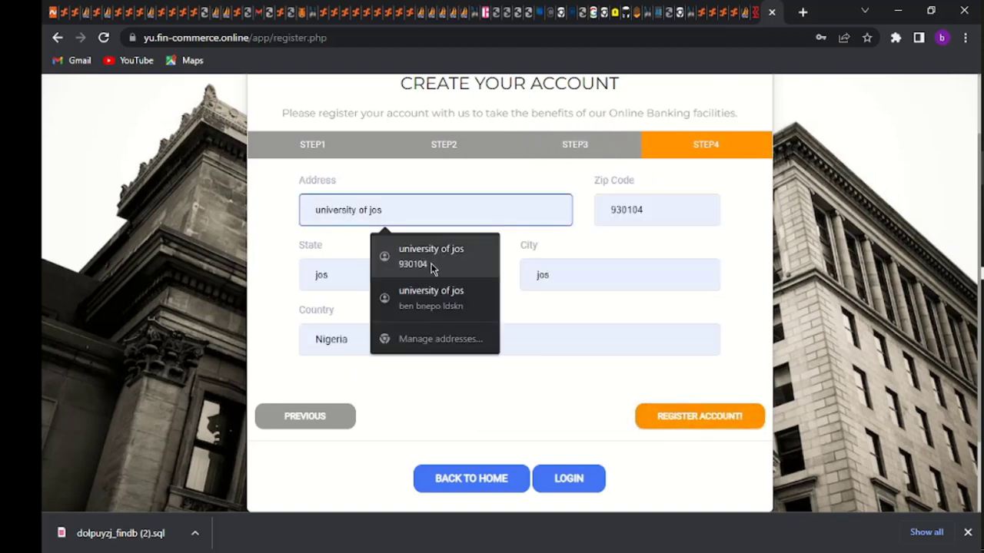
left_click(432, 262)
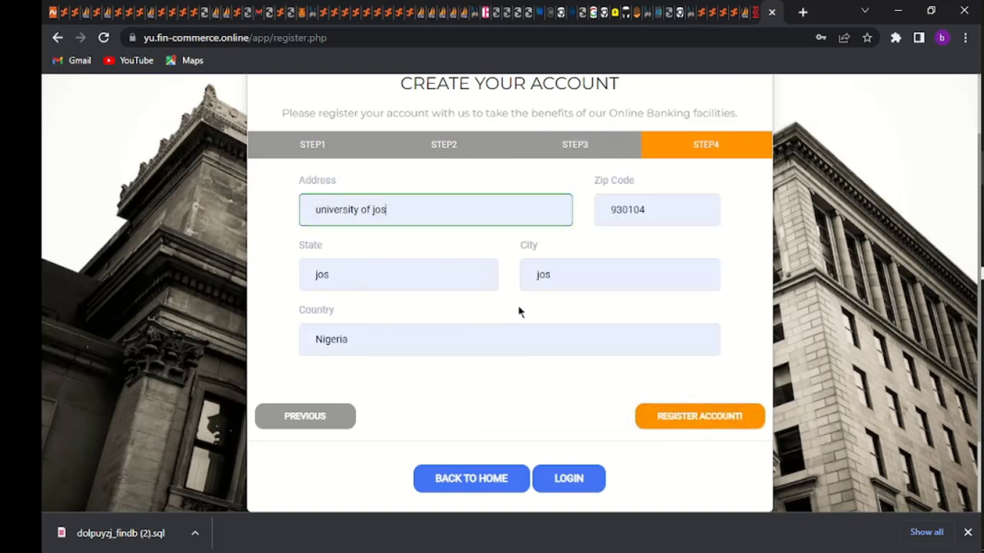
left_click(699, 425)
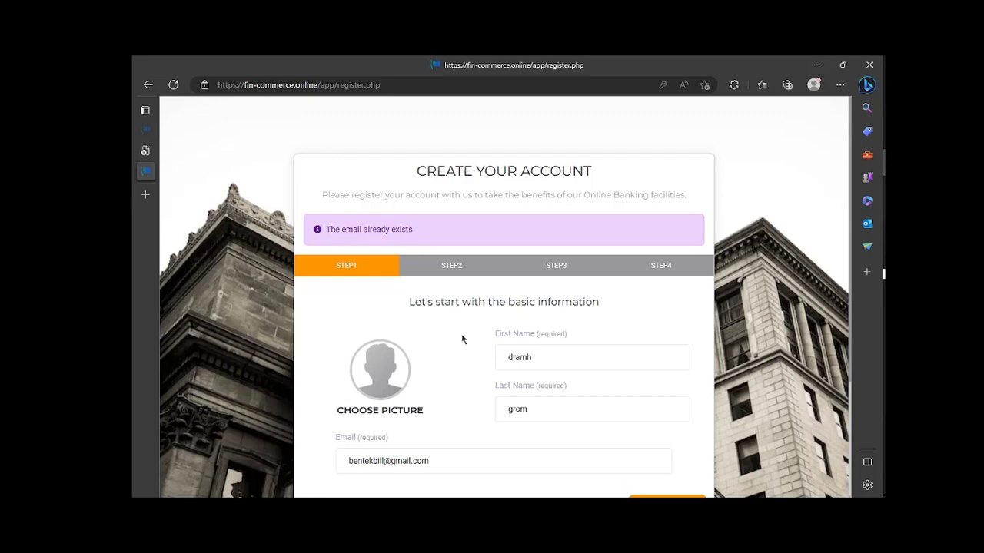
Go to the login page and begin entering the login email
scroll(462, 338, "down", 2)
left_click(531, 392)
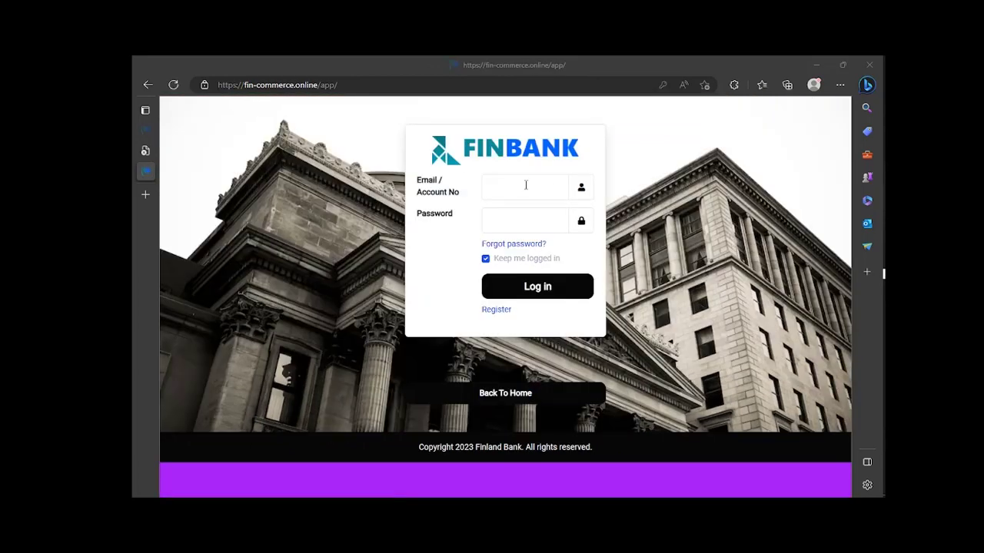
left_click(526, 185)
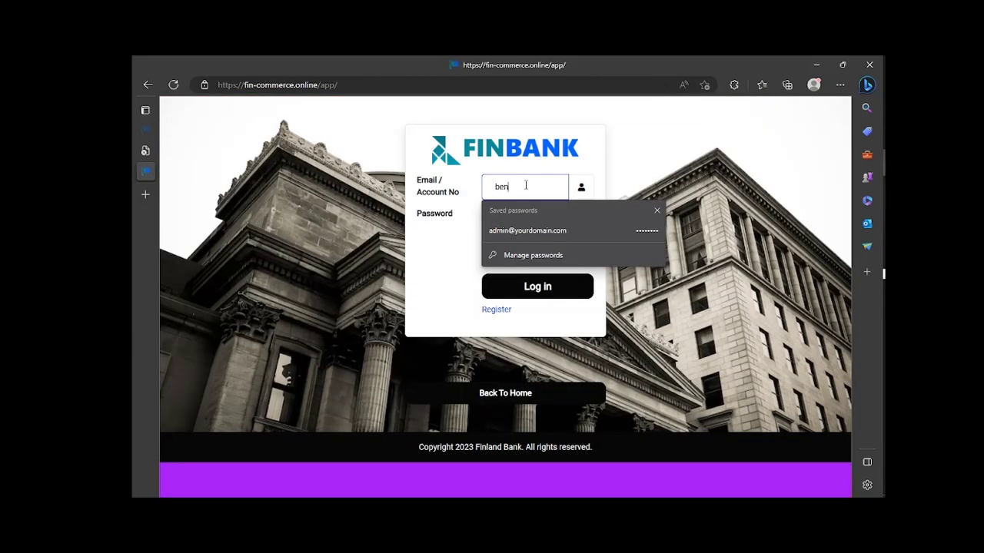
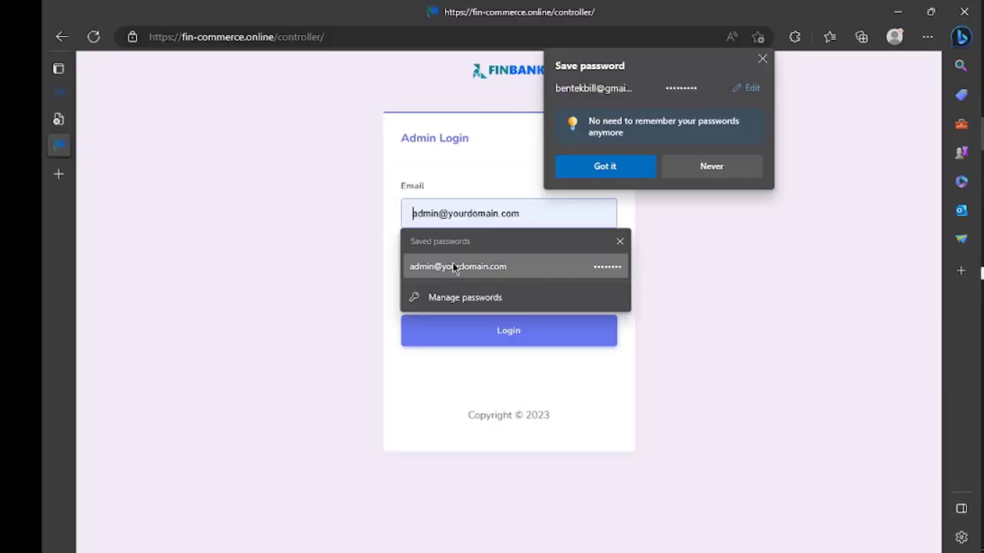
Log in with the saved admin credentials and expand the User Accounts, Managements and Finance menus
left_click(455, 267)
left_click(464, 331)
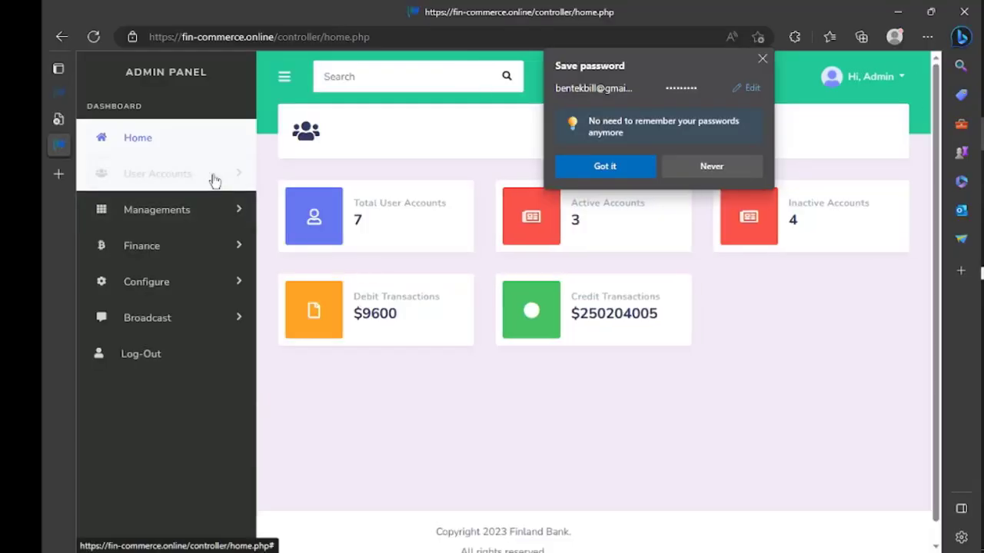
left_click(215, 180)
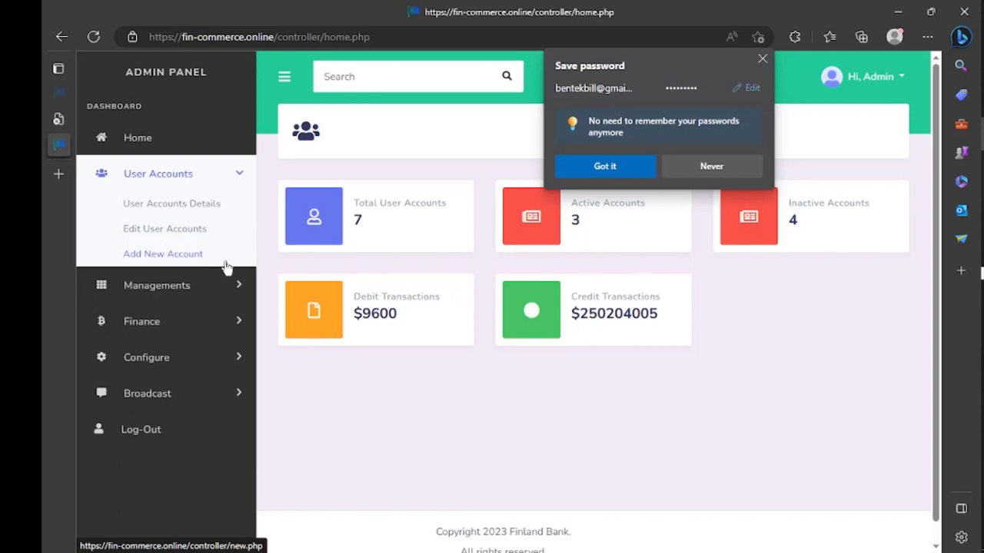
left_click(229, 285)
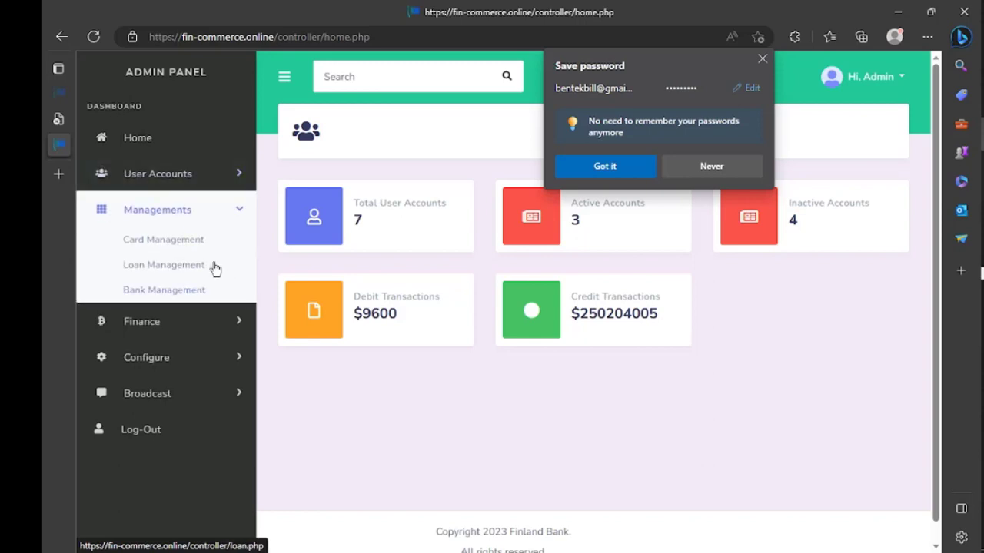
left_click(238, 326)
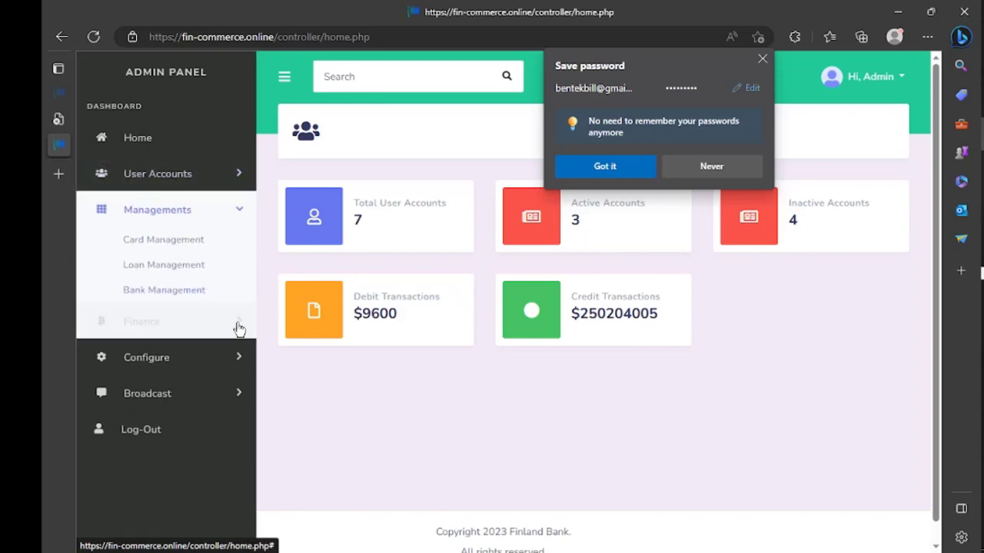
left_click(231, 185)
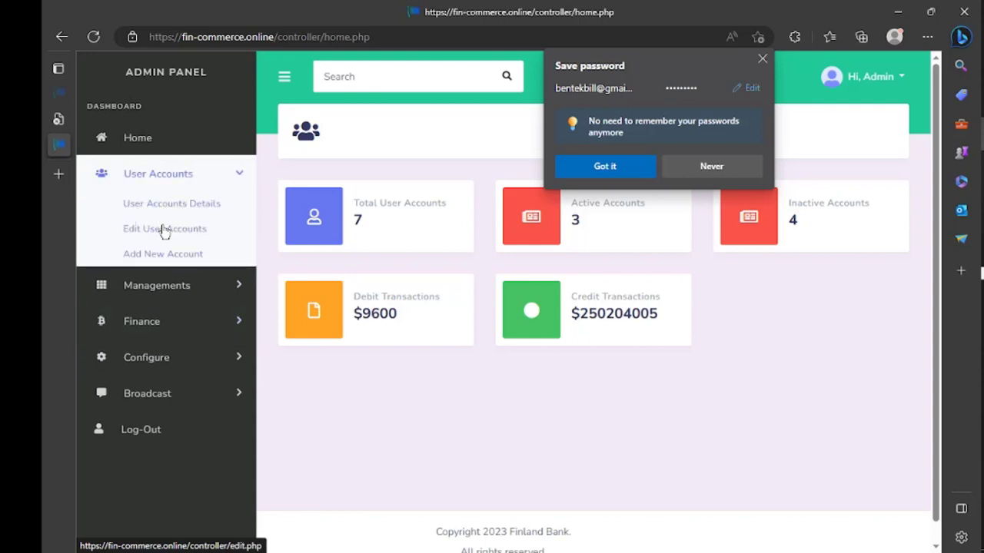
Review the new user's edit form under Edit User Accounts, then open the User Details transfer-status list
left_click(160, 228)
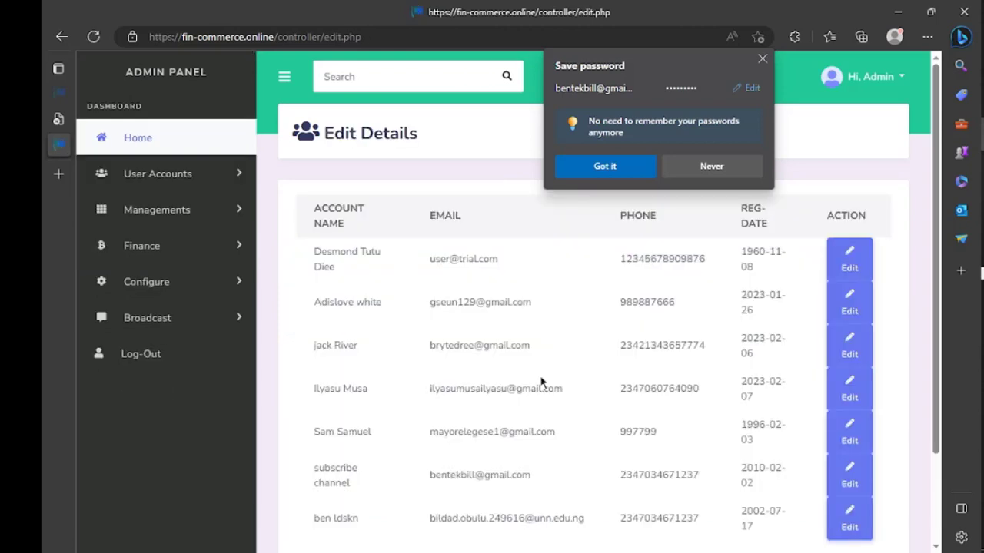
scroll(540, 382, "down", 2)
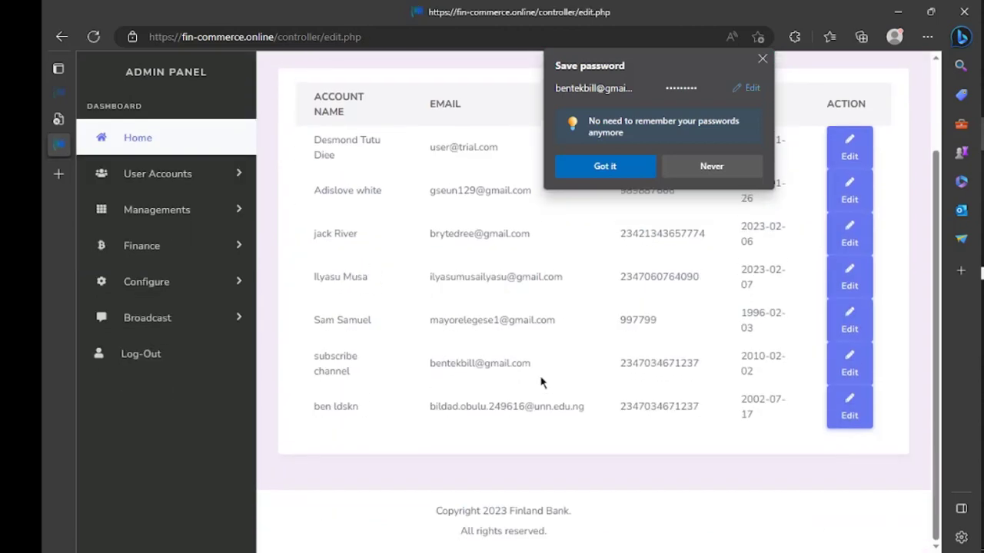
left_click(850, 367)
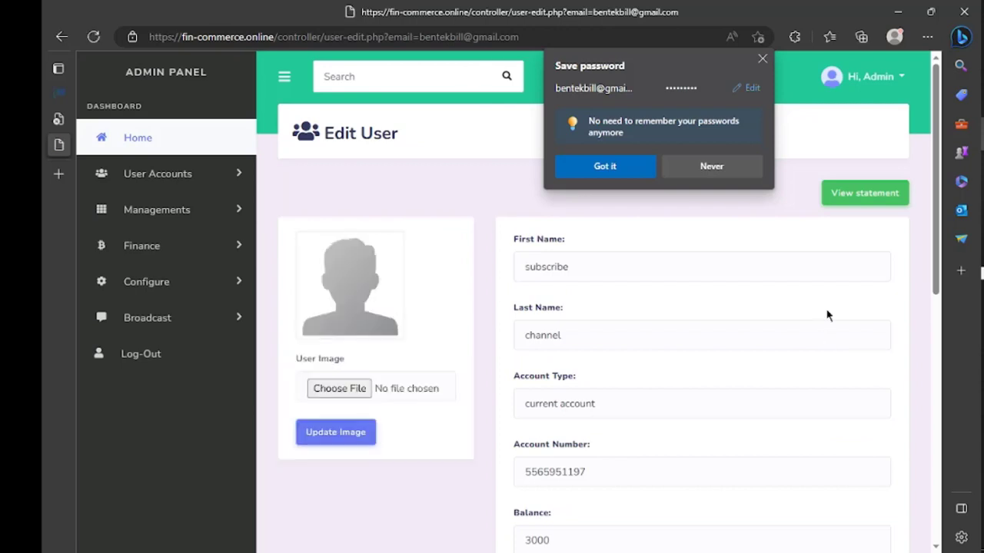
scroll(670, 381, "down", 6)
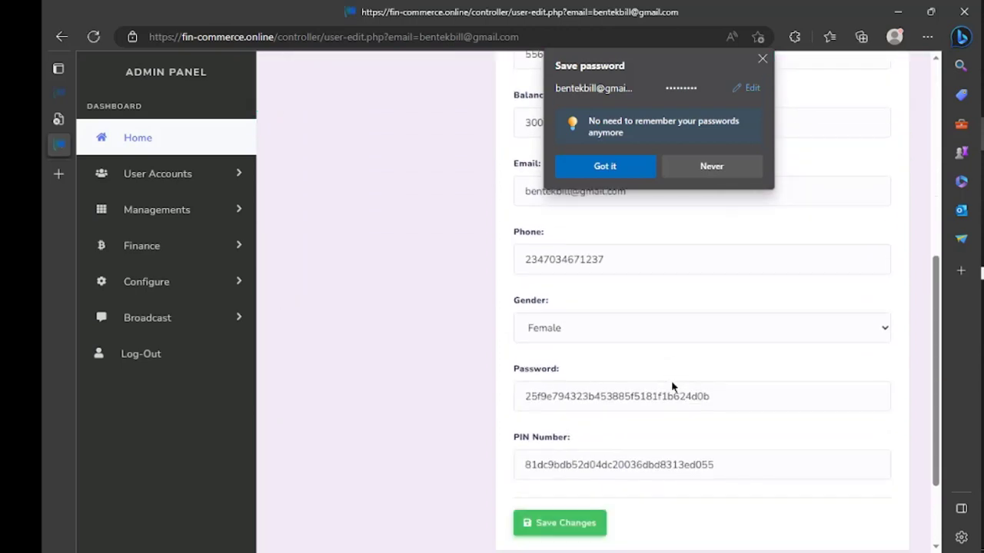
scroll(671, 380, "up", 6)
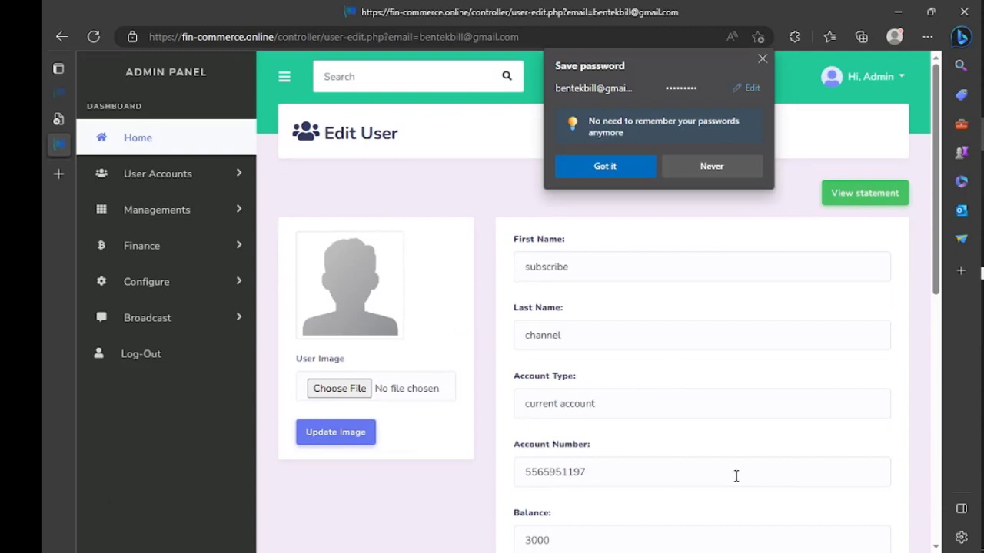
scroll(736, 477, "down", 7)
scroll(735, 475, "up", 1)
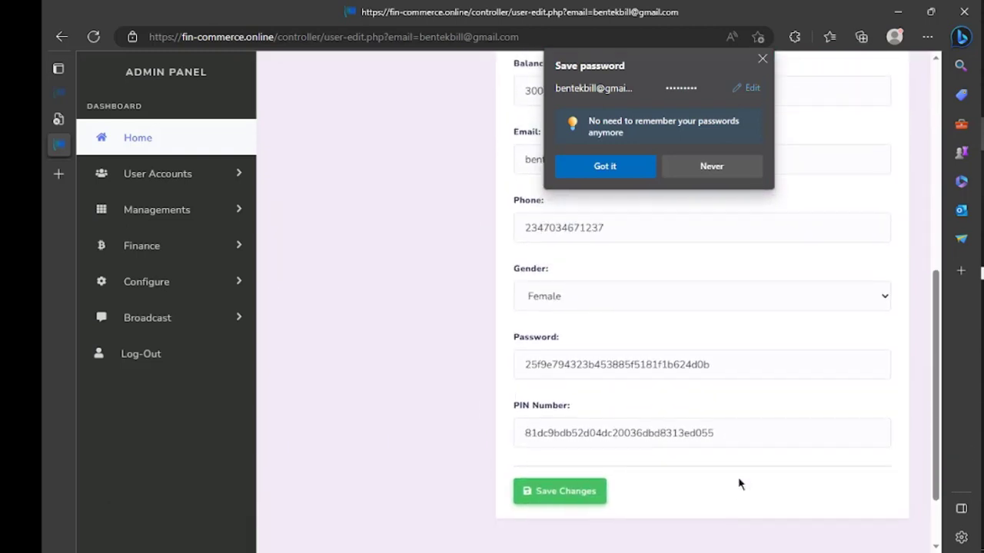
scroll(738, 482, "up", 6)
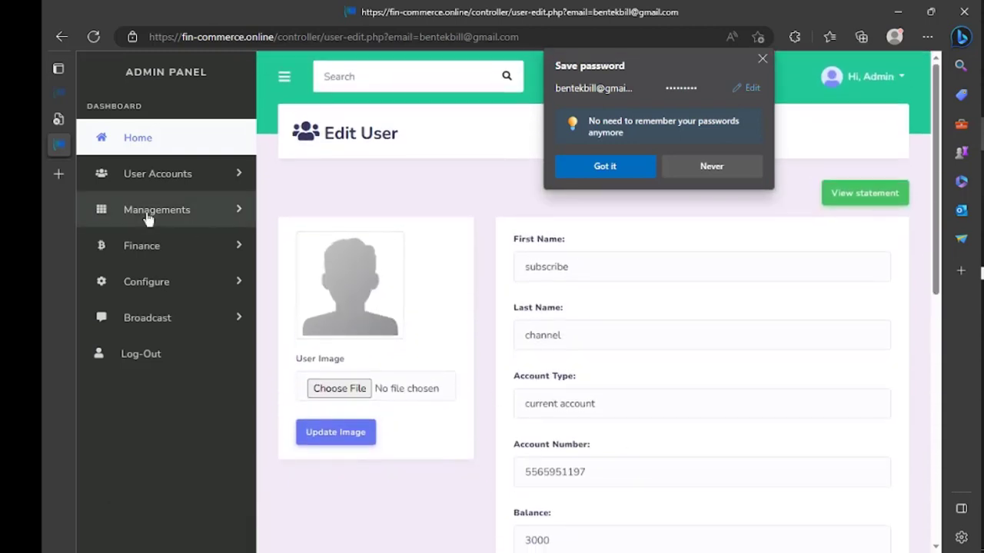
left_click(177, 174)
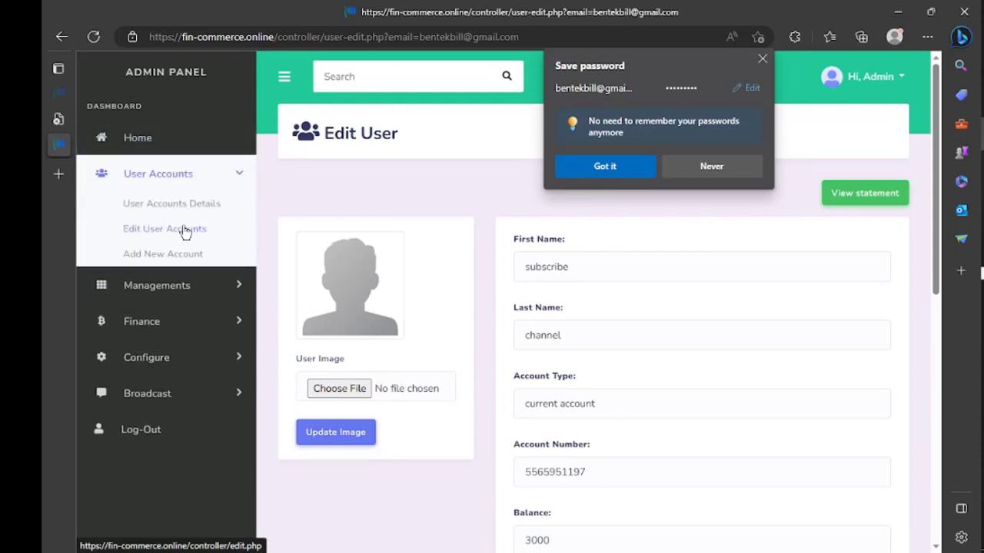
left_click(187, 203)
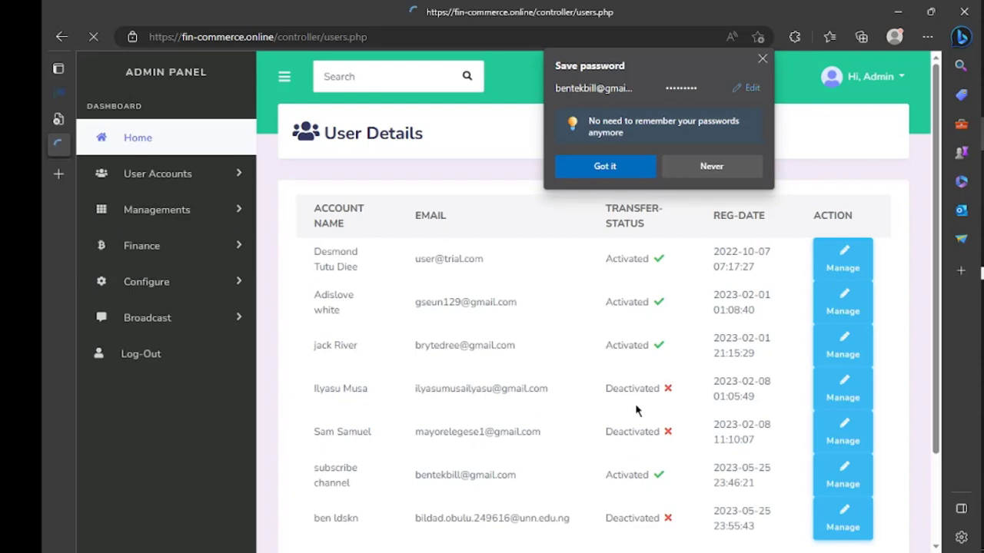
Open Manage for the new user and confirm deactivating their transfers
scroll(669, 469, "down", 3)
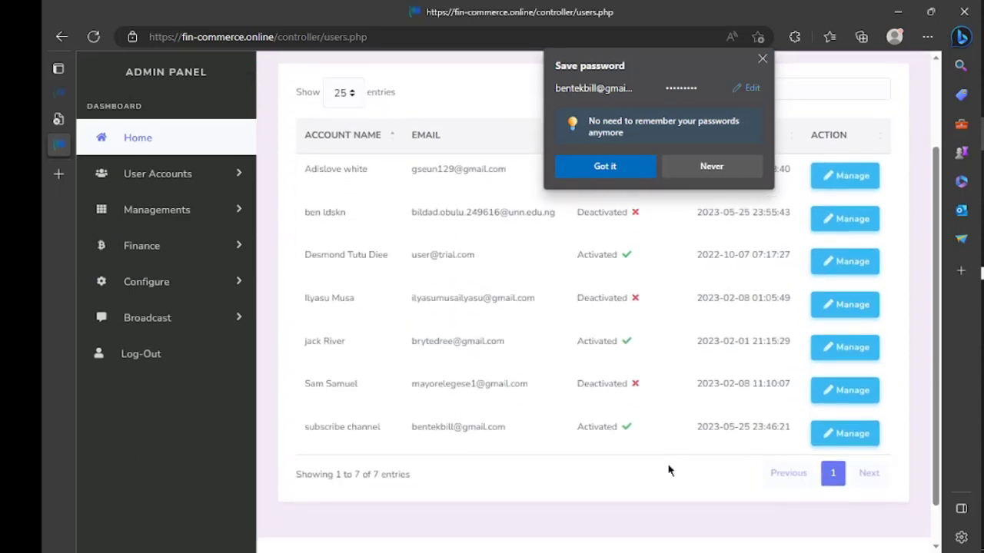
left_click(839, 434)
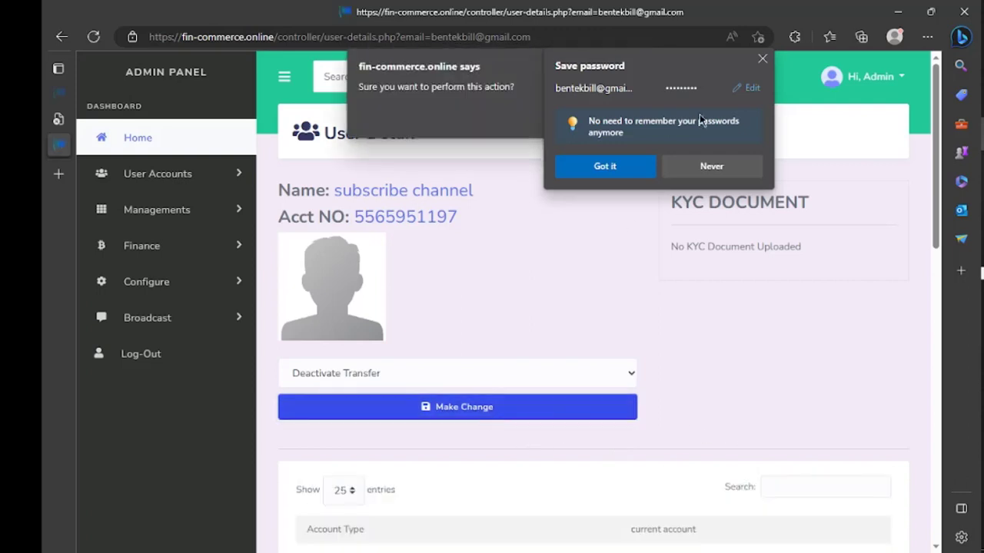
left_click(713, 165)
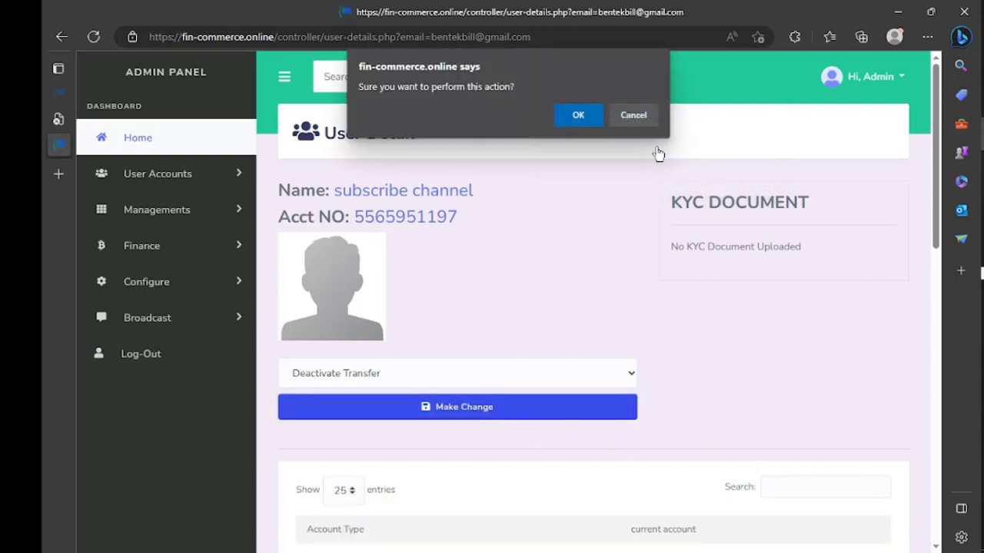
left_click(578, 116)
Choose Verify Account for the new user, apply the change and confirm it
scroll(551, 253, "down", 1)
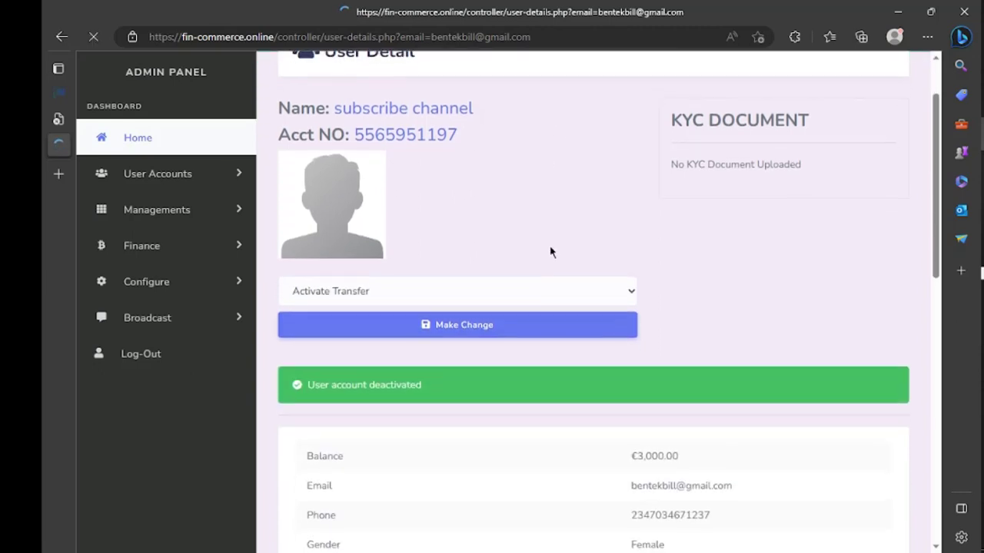
scroll(551, 252, "down", 3)
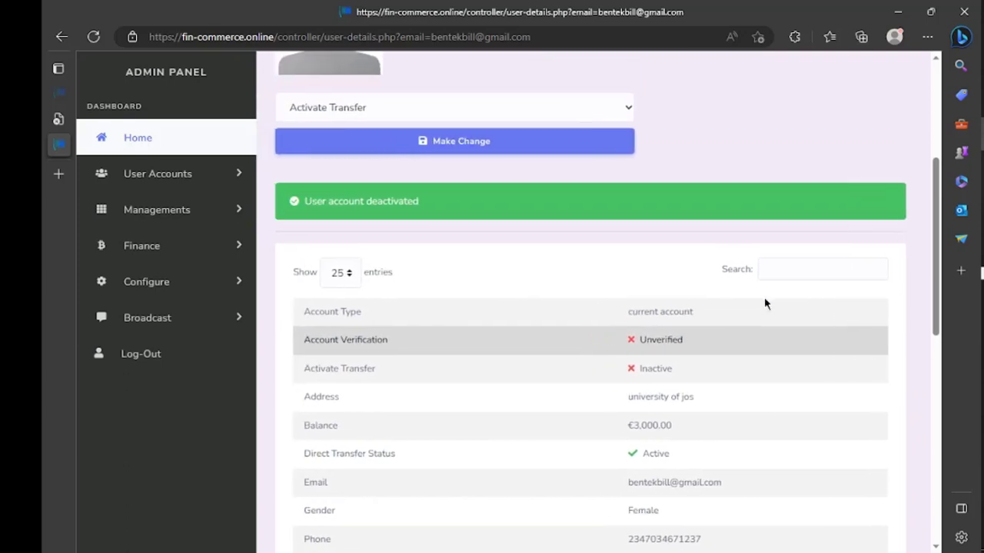
scroll(765, 304, "down", 1)
scroll(764, 304, "up", 3)
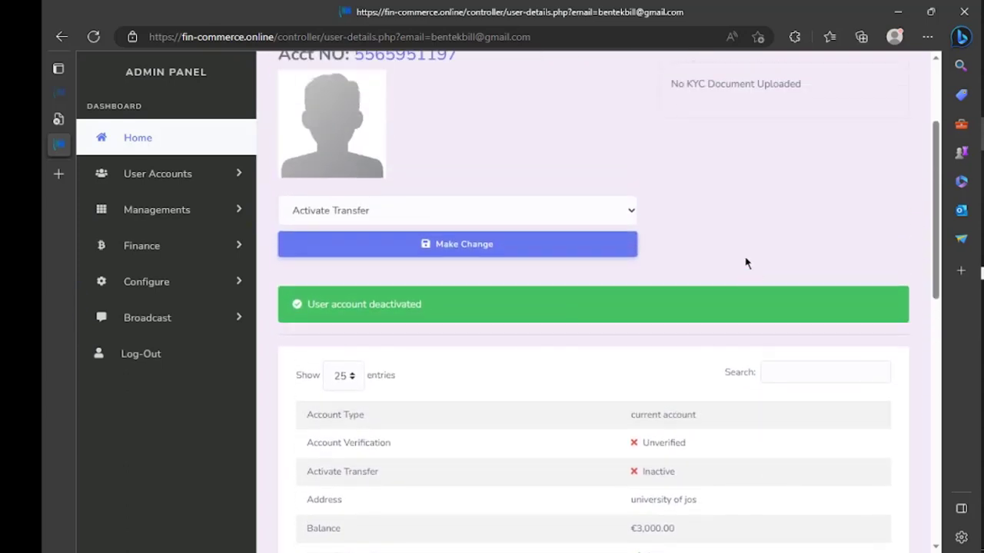
left_click(632, 211)
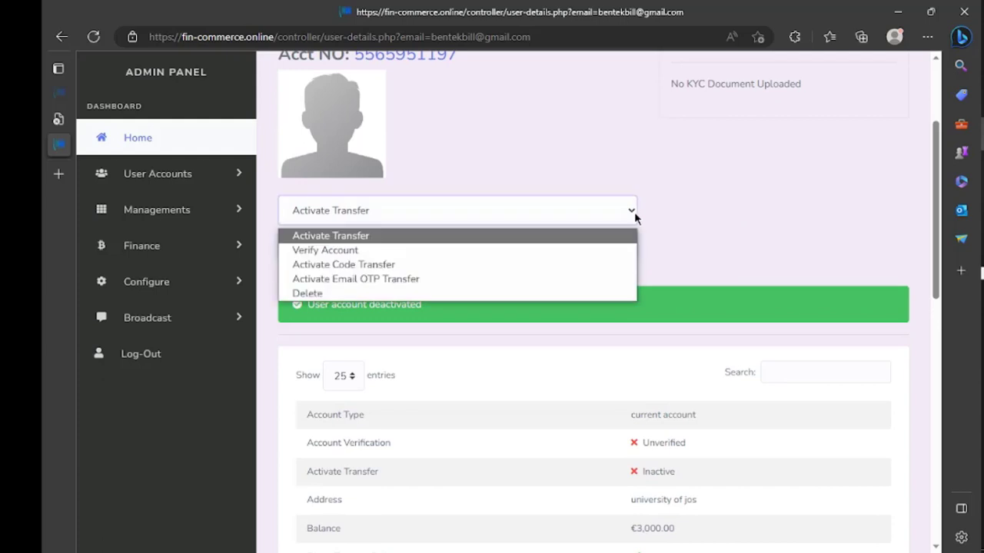
left_click(551, 250)
left_click(550, 254)
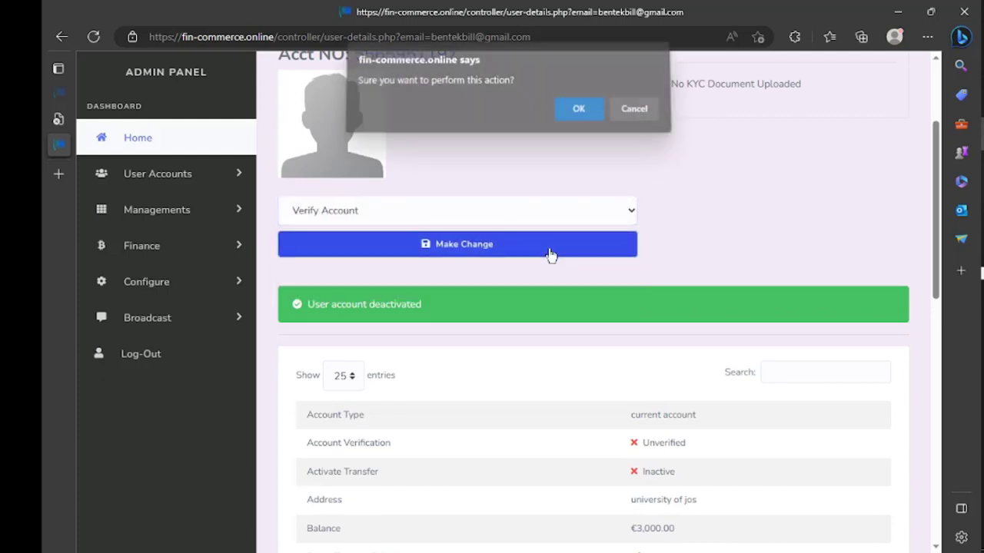
left_click(577, 116)
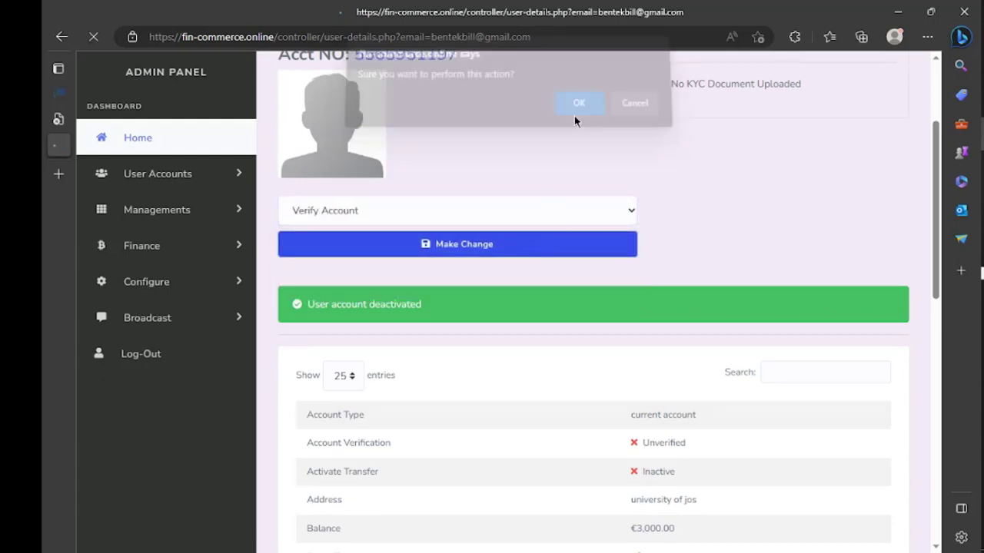
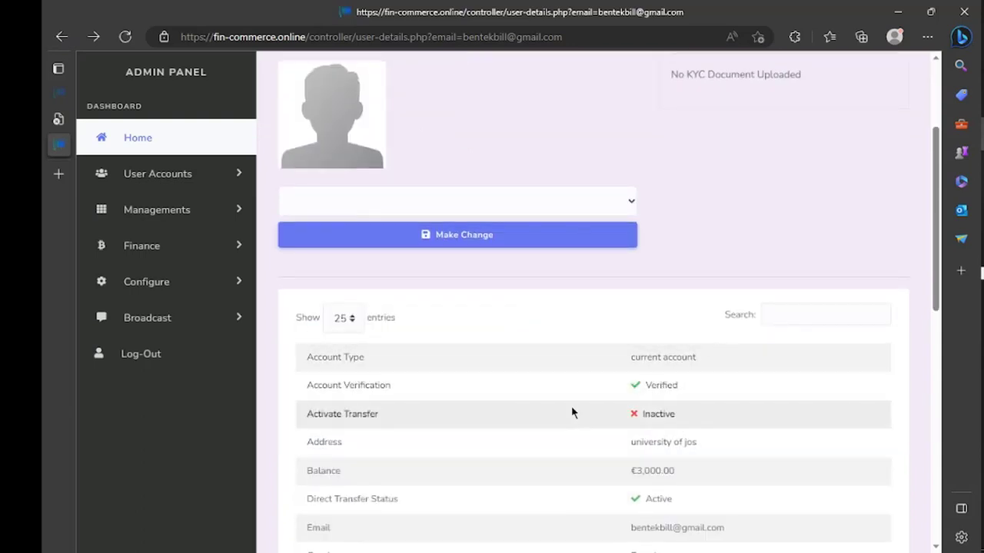
Apply the Activate Transfer action to the new user from the account actions list
left_click(602, 209)
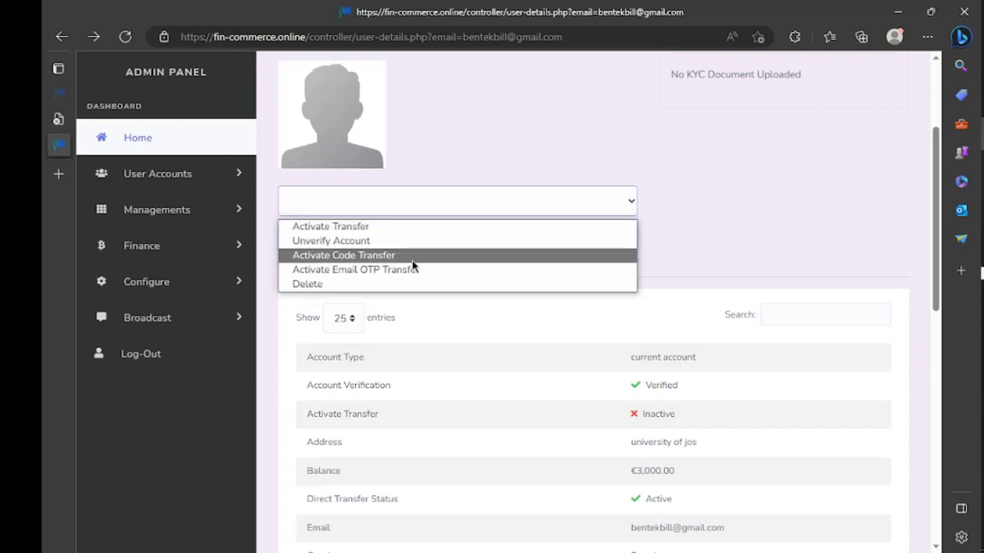
left_click(396, 230)
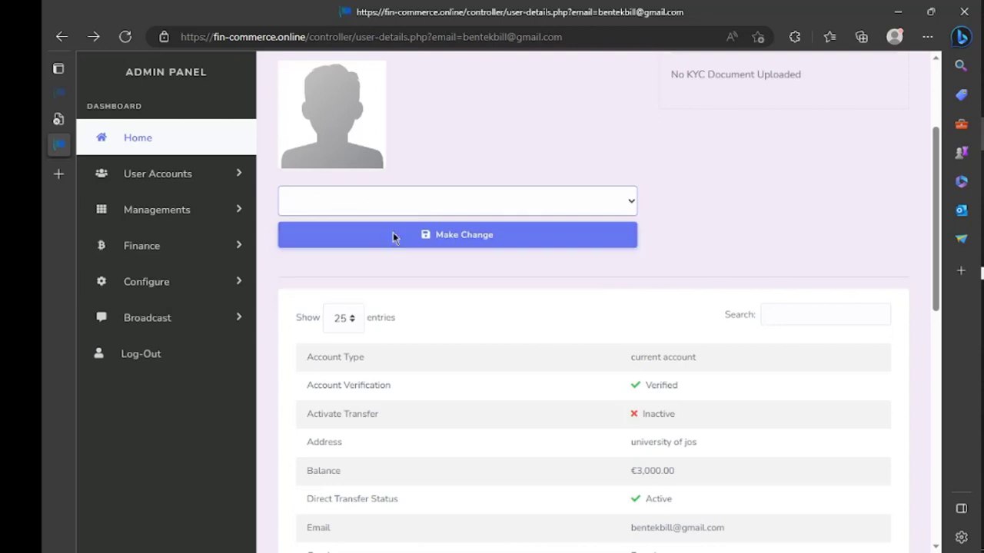
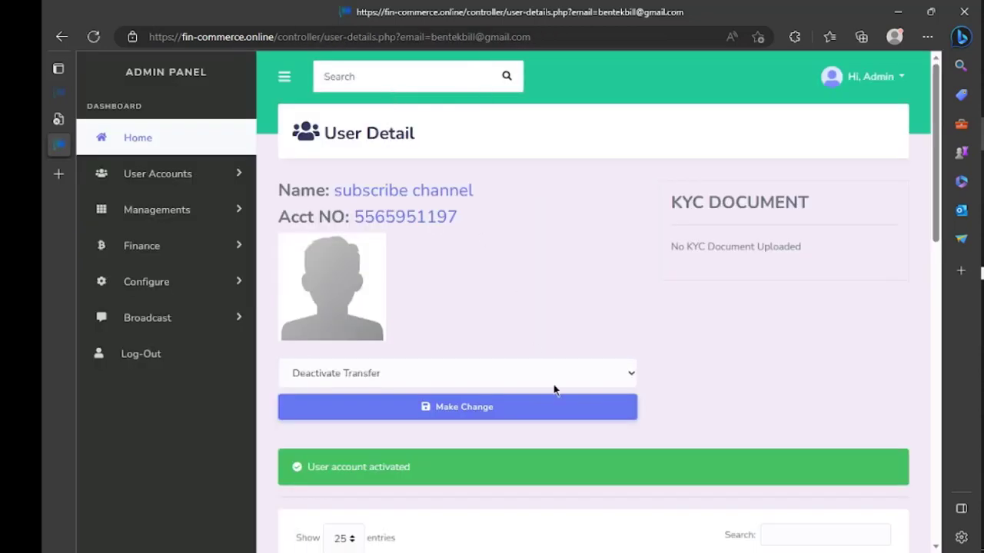
Scroll down to the user's details table to confirm Account Verification is Verified and Activate Transfer is Active
scroll(554, 389, "down", 4)
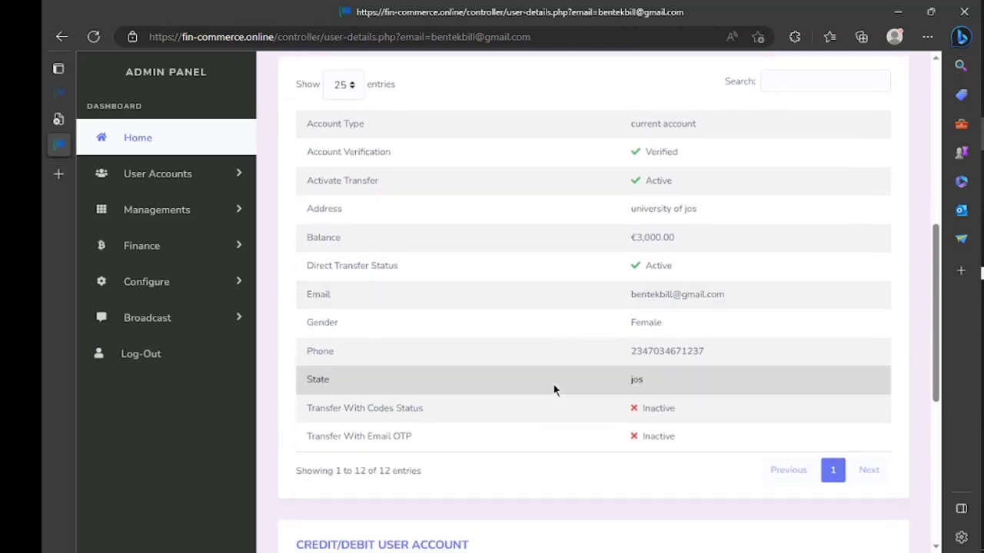
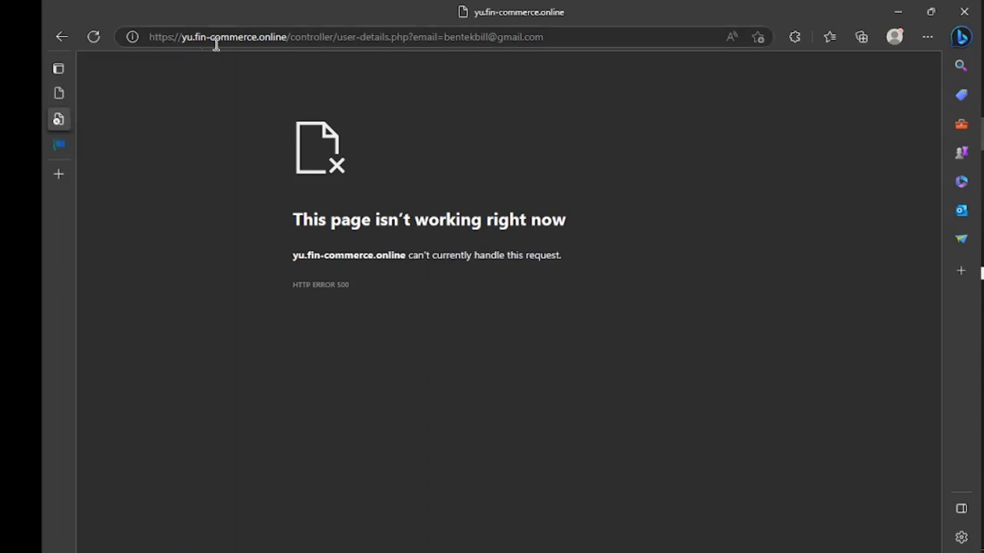
left_click(197, 42)
left_click(196, 39)
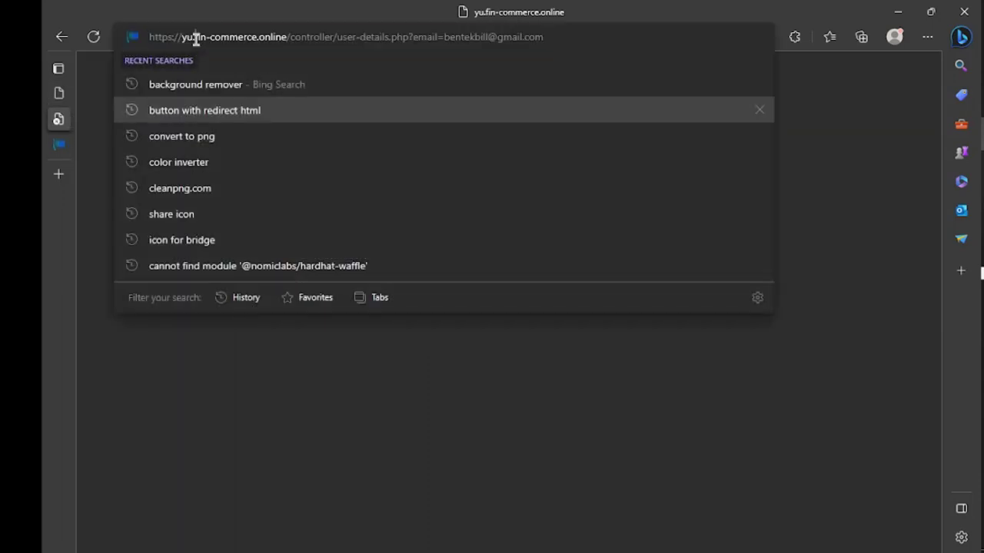
key("BackSpace")
key("BackSpace")
key("BackSpace")
key("BackSpace")
key("BackSpace")
key("BackSpace")
key("BackSpace")
key("BackSpace")
key("BackSpace")
key("BackSpace")
key("BackSpace")
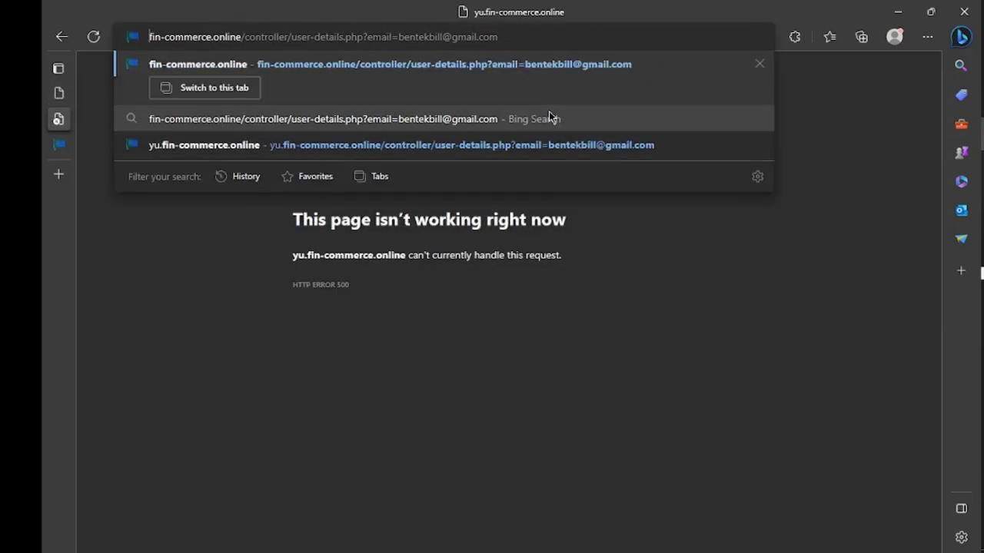
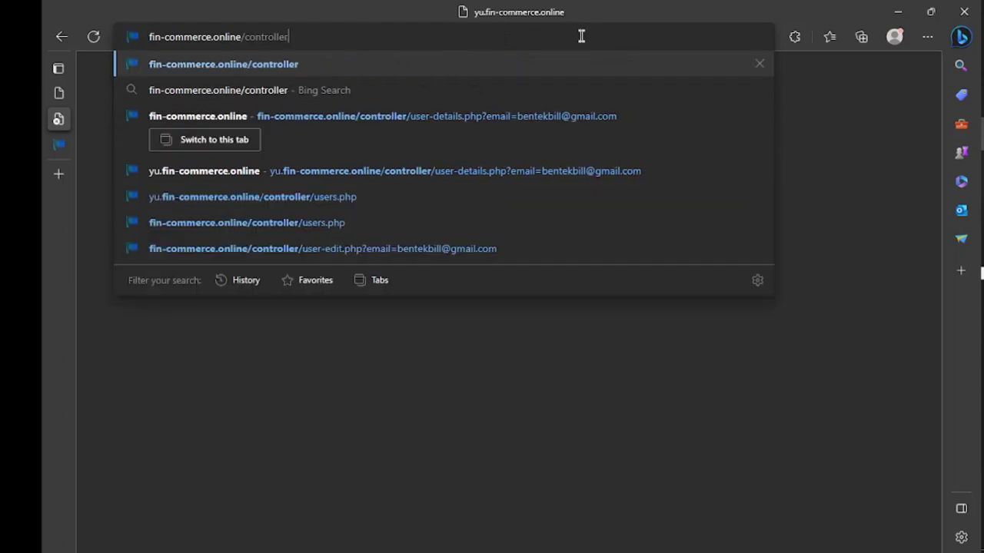
Remove 'controller' from the URL and load the fin-commerce.online home page
key("BackSpace")
key("BackSpace")
key("BackSpace")
key("BackSpace")
key("BackSpace")
key("BackSpace")
key("BackSpace")
key("BackSpace")
key("BackSpace")
key("BackSpace")
key("Return")
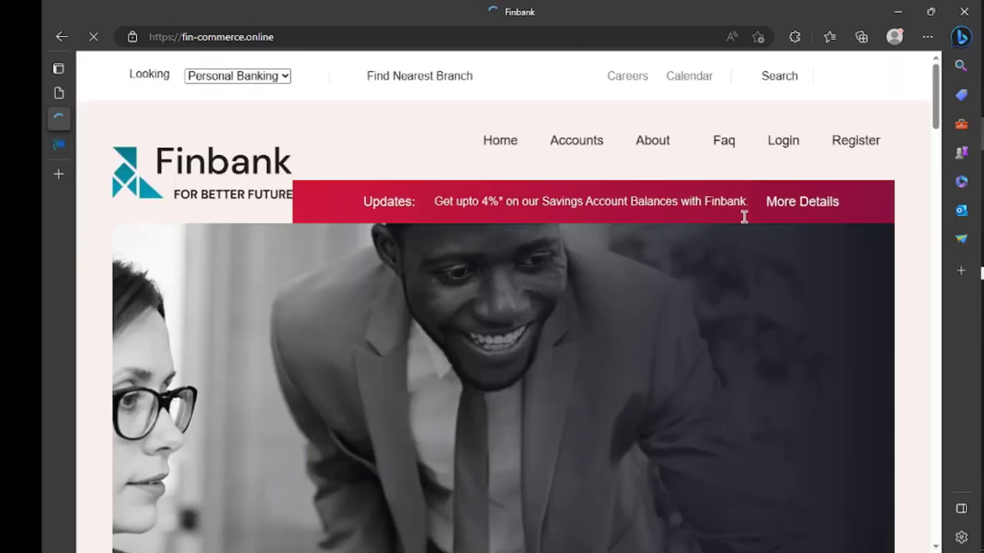
On the customer login page, replace the wrong autofilled email with the registered customer's saved email
left_click(794, 150)
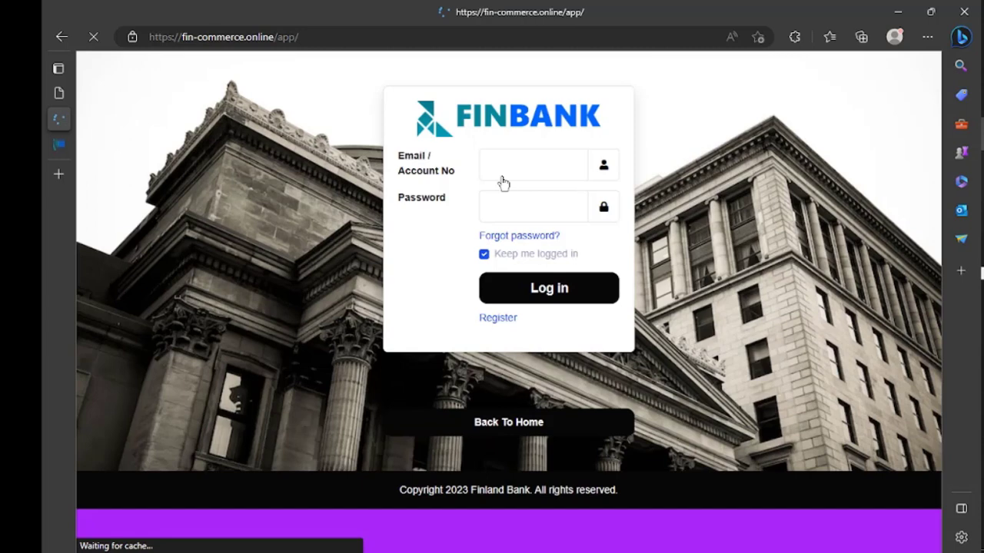
left_click(520, 165)
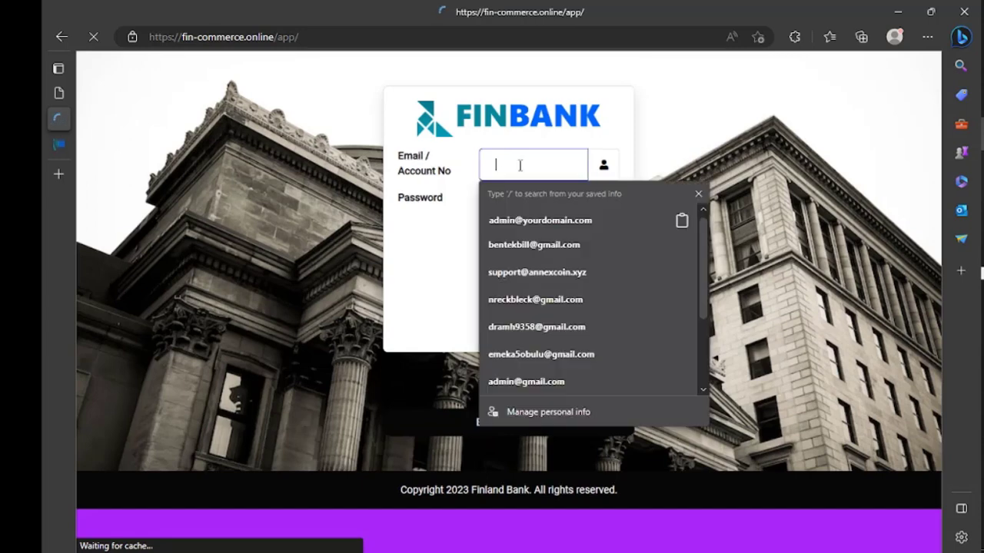
key("Down")
key("Return")
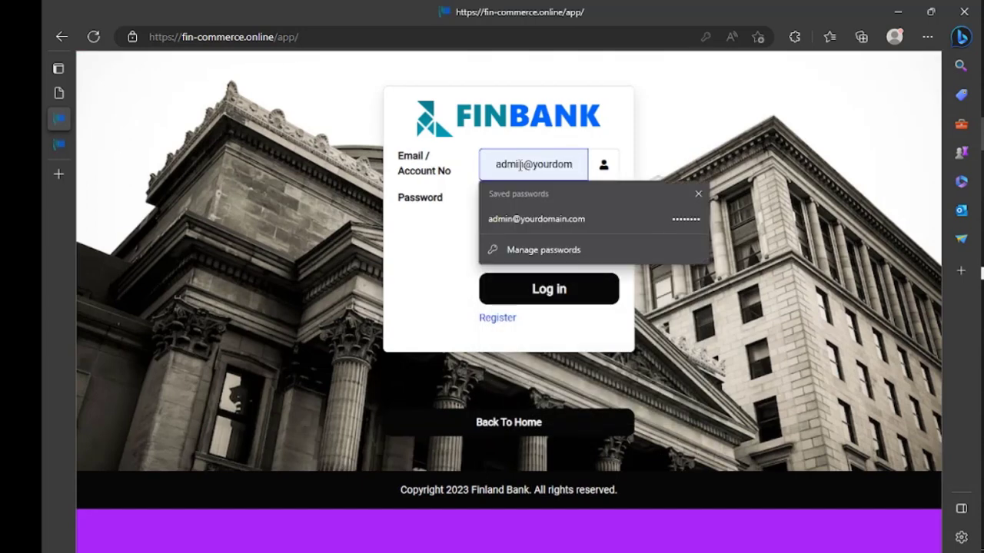
key("ctrl+a")
key("BackSpace")
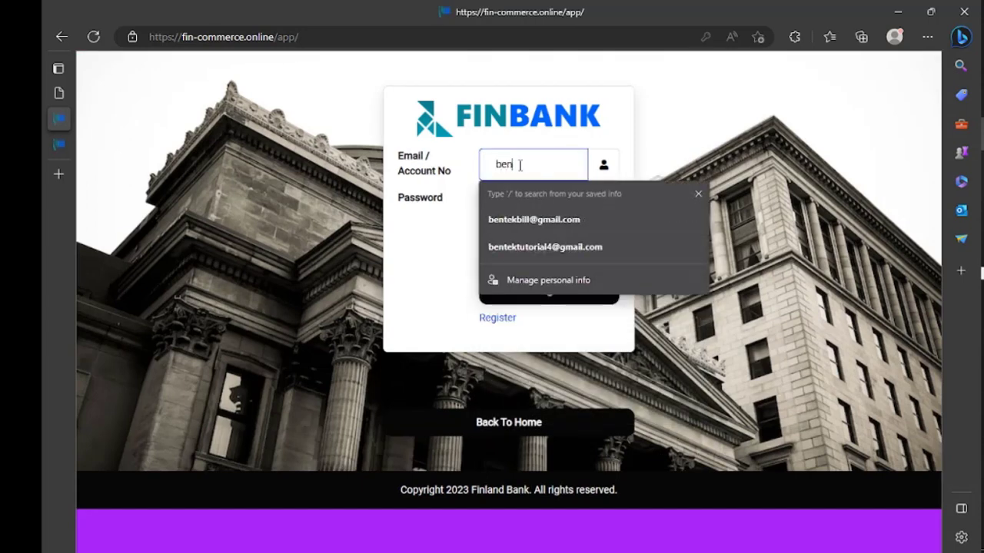
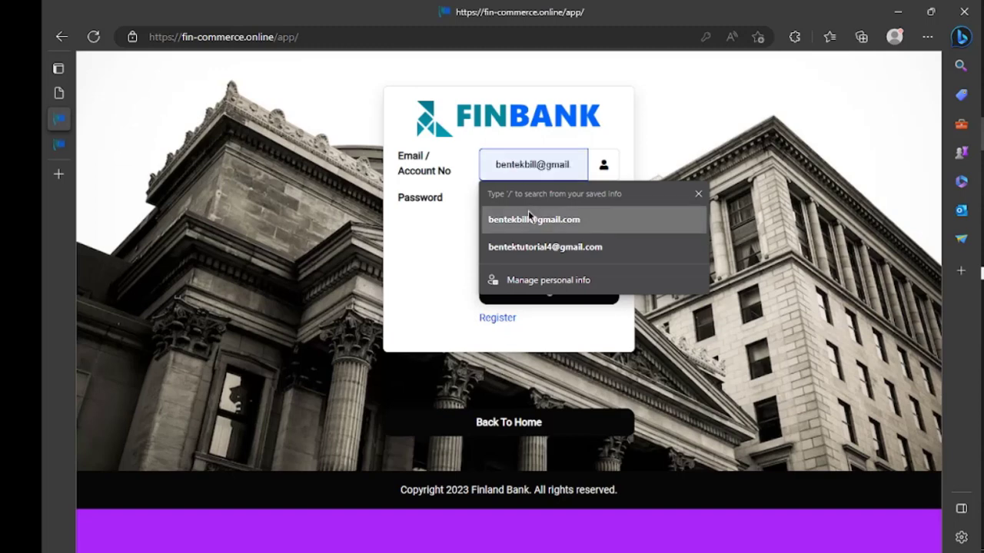
left_click(528, 212)
left_click(529, 216)
Re-enter the account password and submit the login form
key("BackSpace")
key("BackSpace")
key("BackSpace")
key("BackSpace")
key("BackSpace")
key("BackSpace")
key("BackSpace")
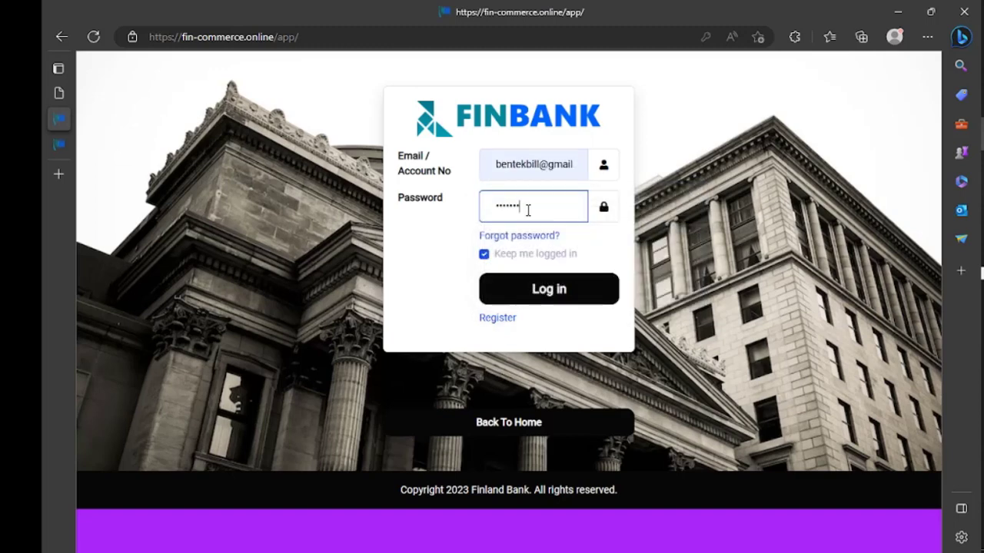
type("••••")
left_click(555, 290)
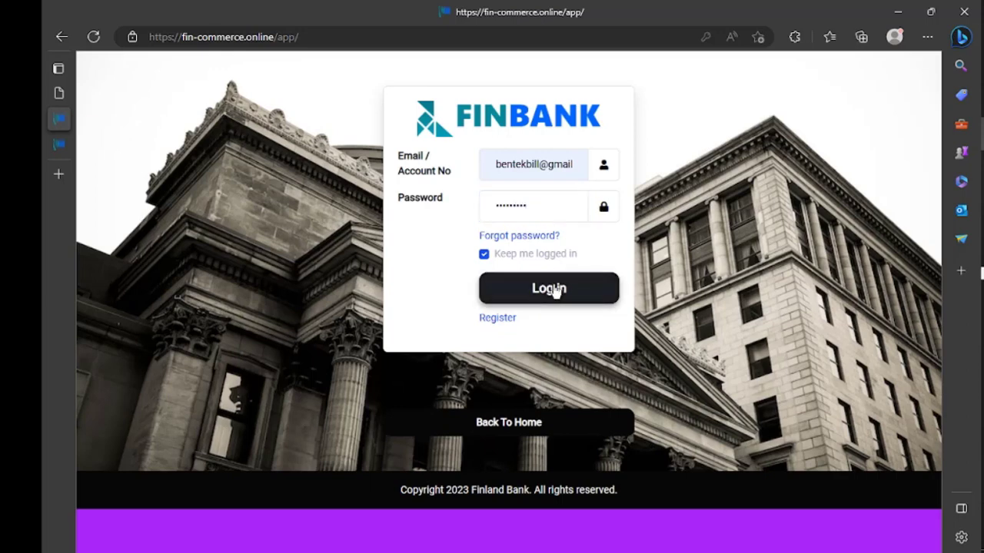
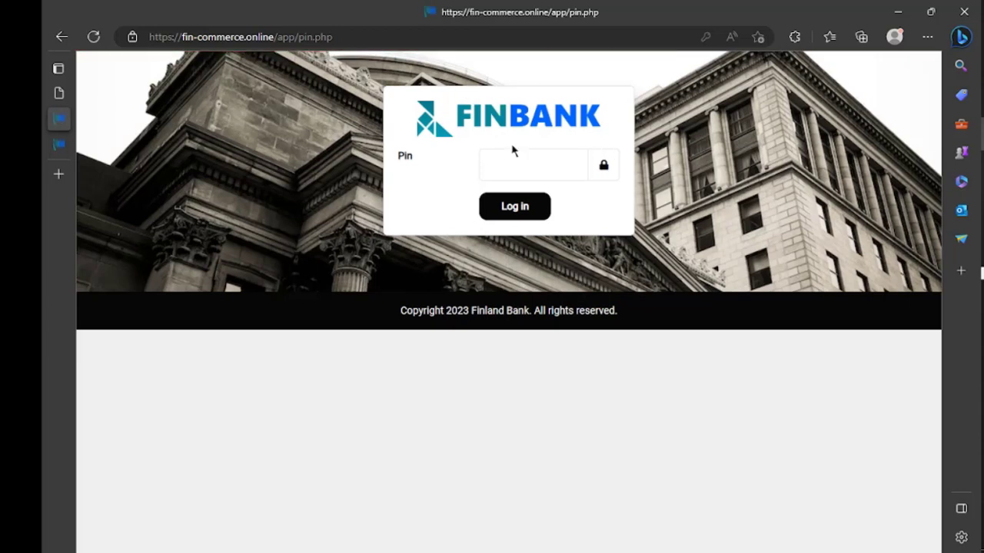
Select the Pin box on the pin.php page to begin entering the account PIN
left_click(508, 157)
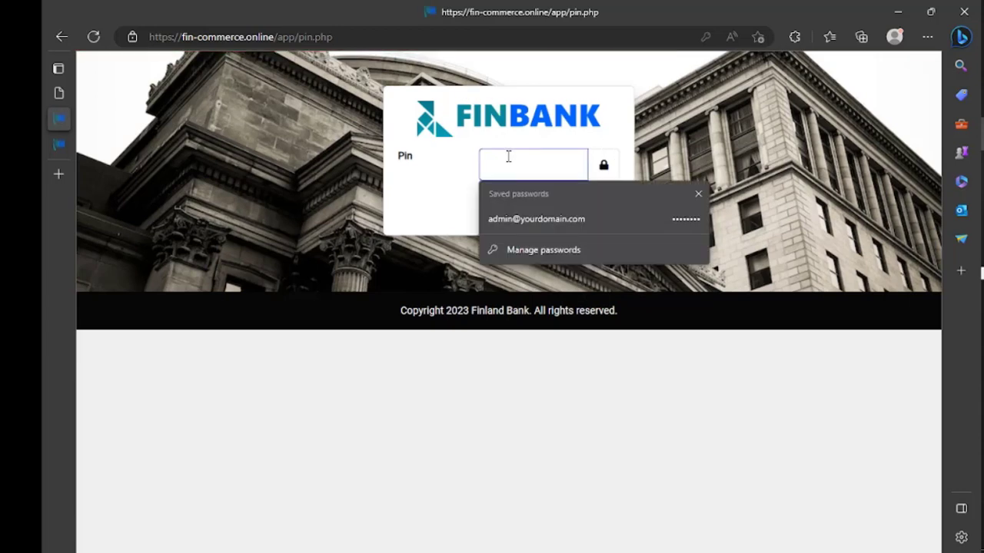
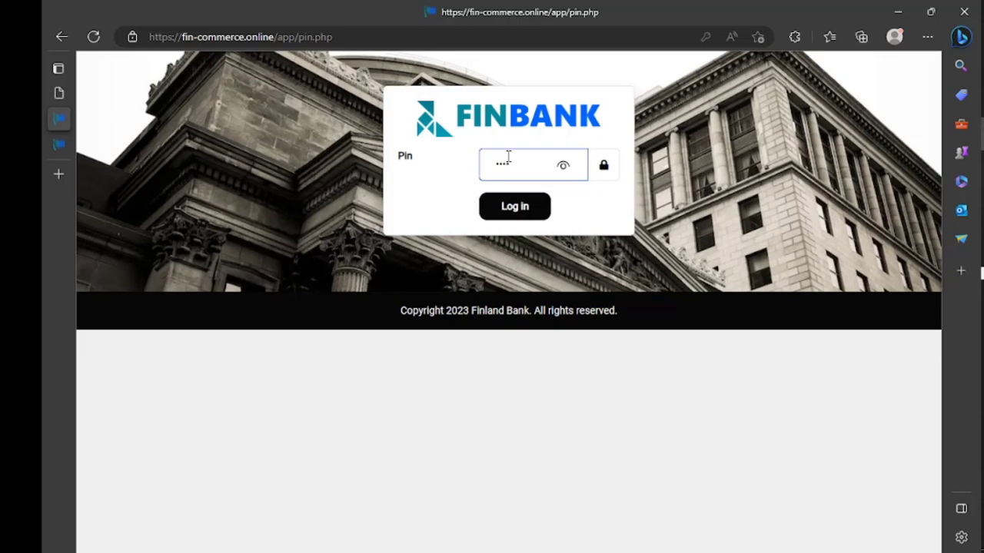
key("alt+Tab")
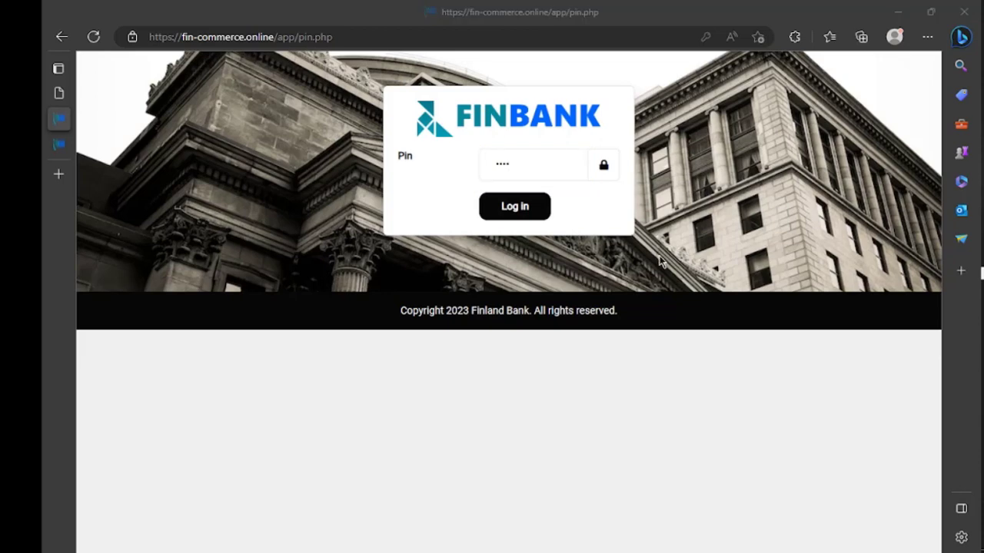
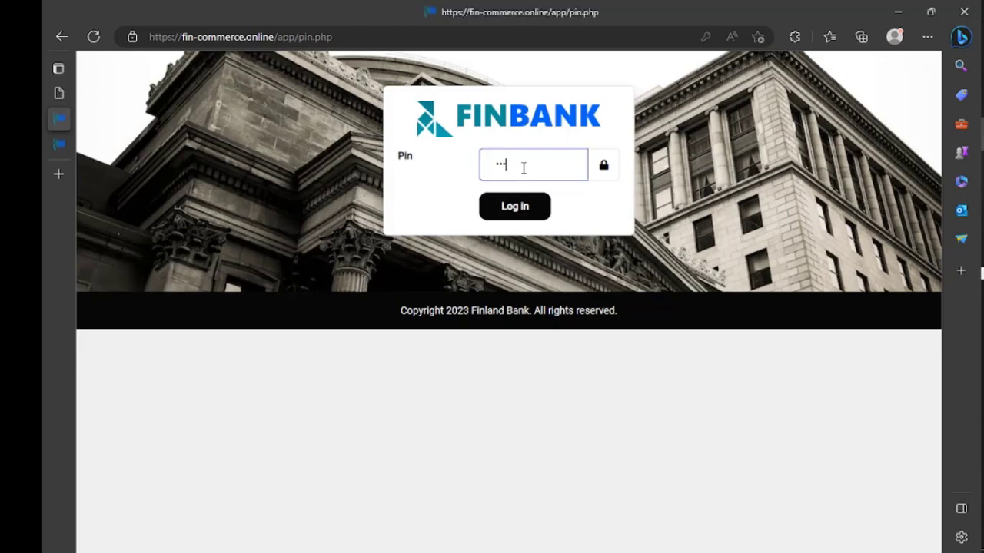
Enter the account PIN in the Pin field and log in to FINBANK
left_click(523, 168)
type("••••")
left_click(522, 214)
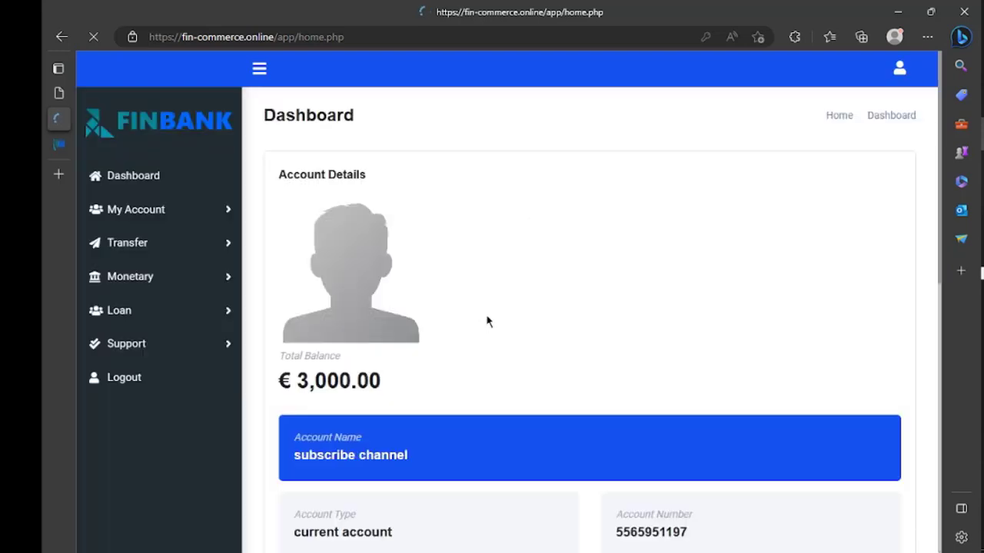
Decline Edge's password update and scroll the dashboard down to the Transactions table
scroll(487, 321, "down", 1)
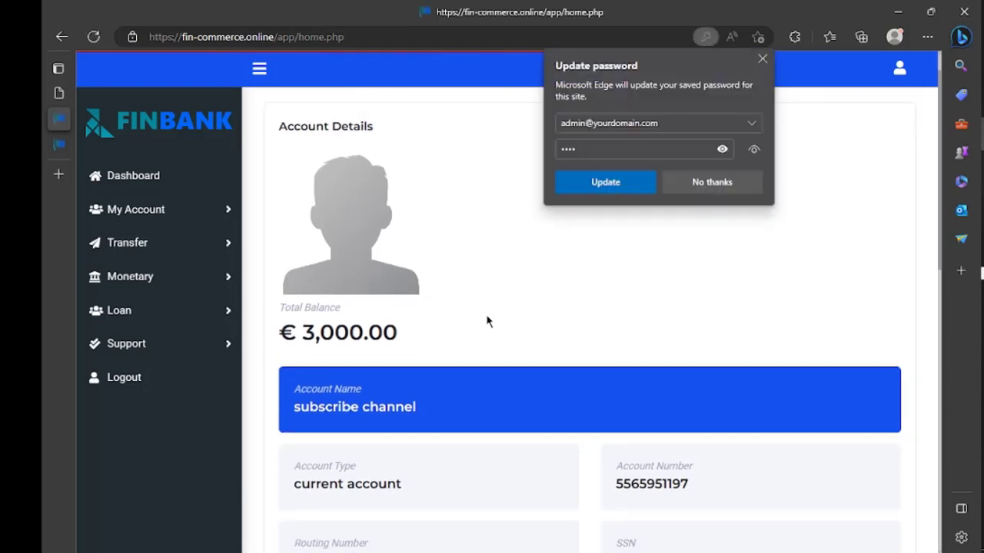
left_click(709, 188)
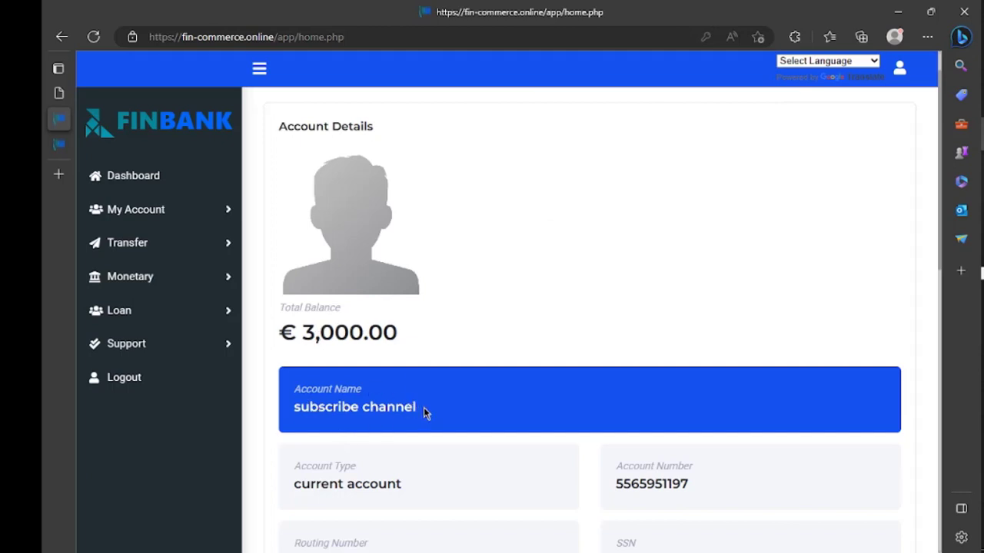
scroll(482, 400, "down", 2)
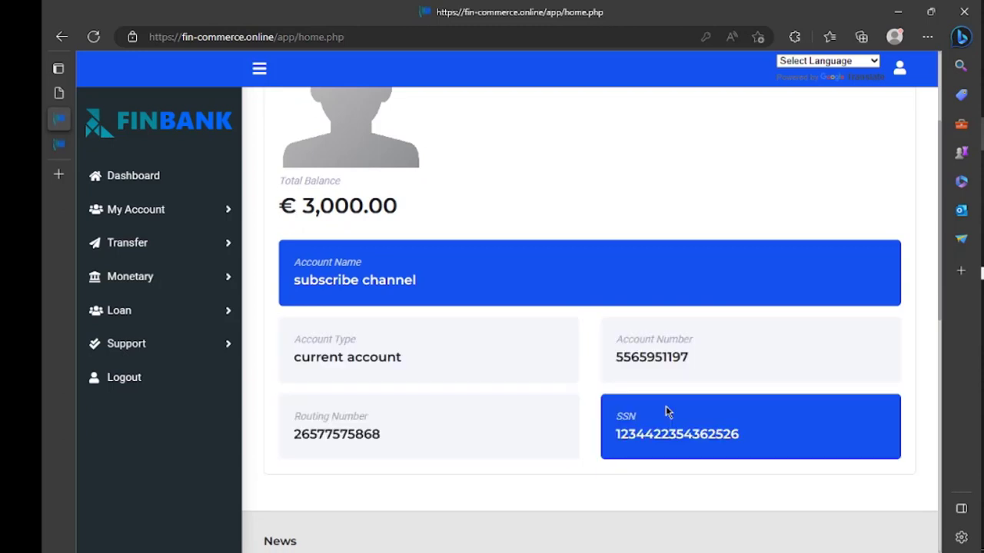
scroll(470, 419, "down", 1)
scroll(470, 411, "down", 5)
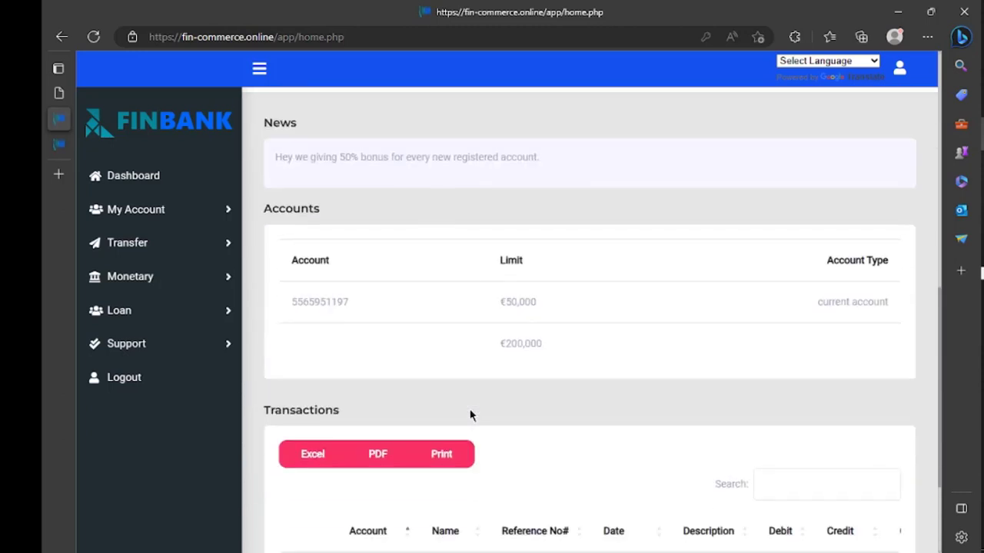
scroll(469, 416, "down", 2)
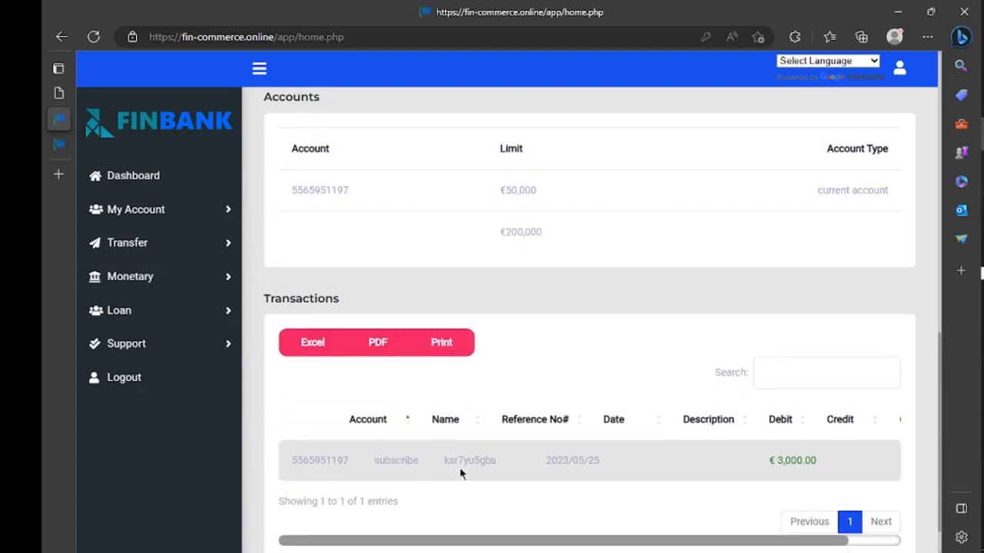
Start then cancel printing the transactions table, export it as PDF twice, and block further downloads
left_click(444, 345)
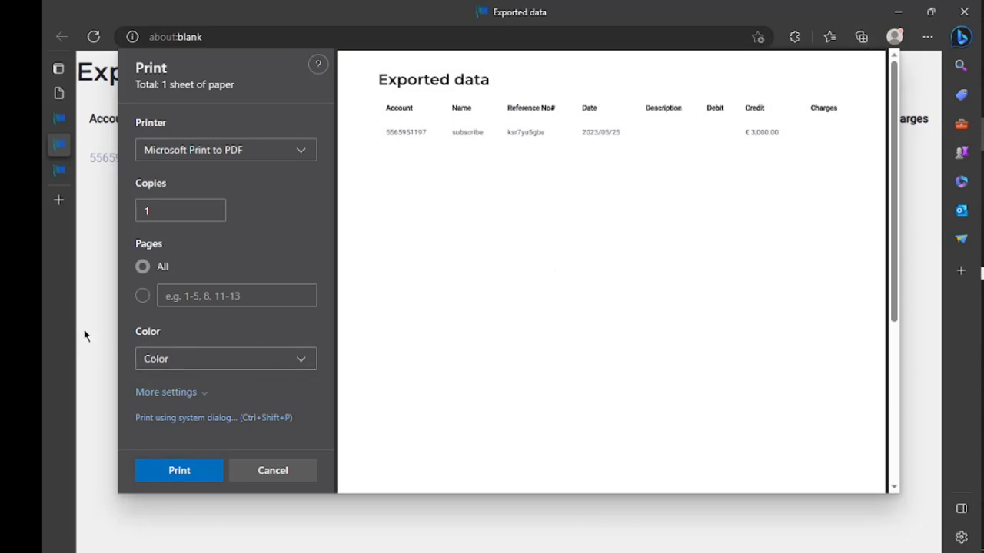
left_click(270, 473)
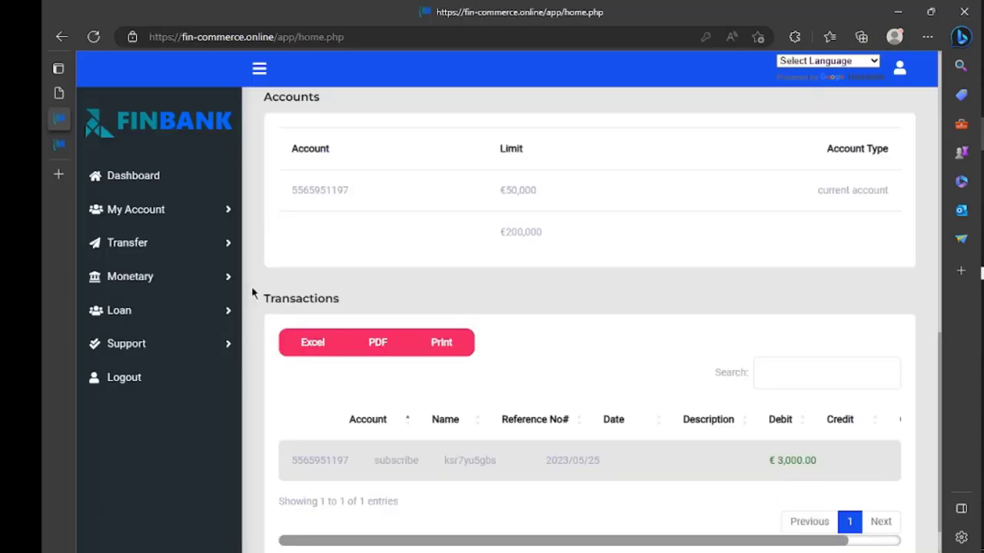
left_click(377, 344)
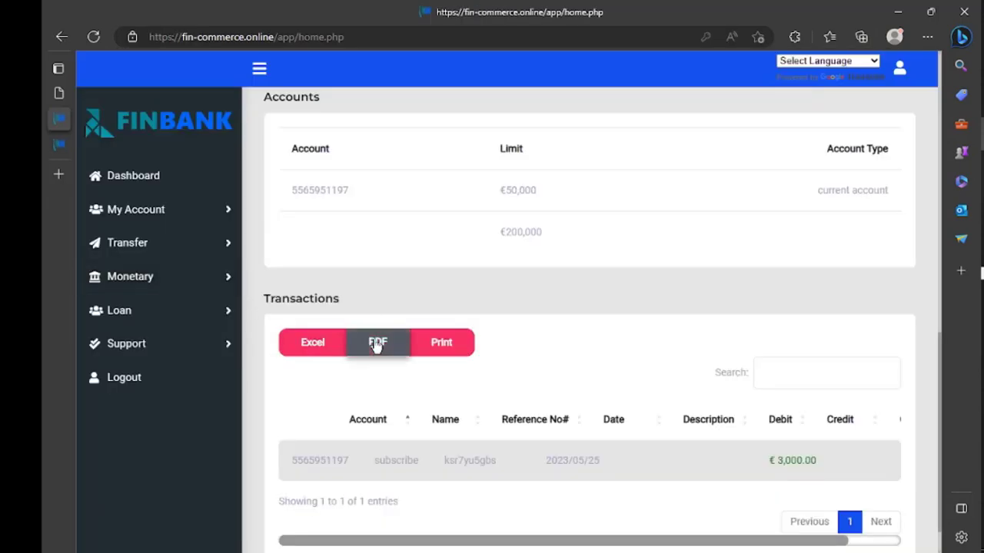
left_click(376, 344)
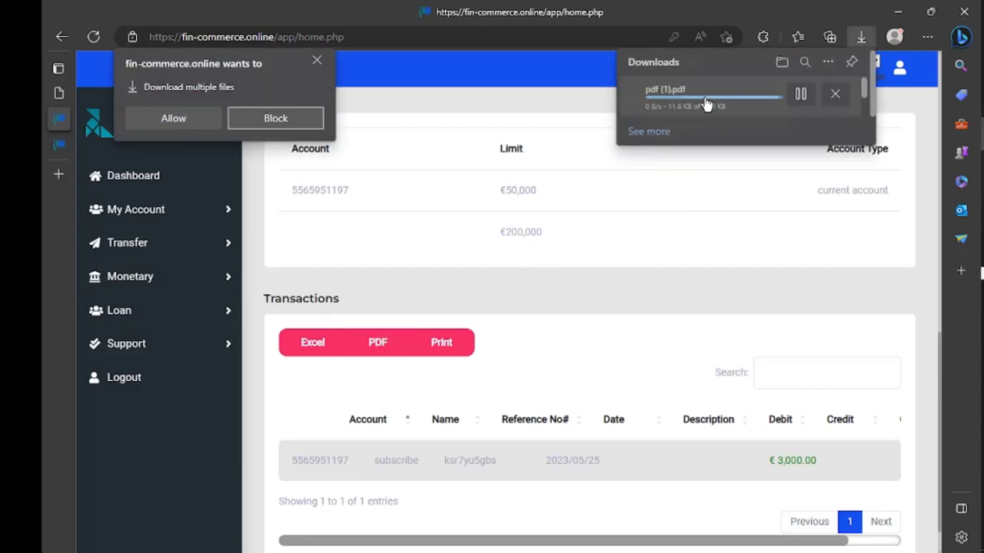
left_click(317, 62)
scroll(417, 346, "down", 1)
scroll(415, 350, "up", 2)
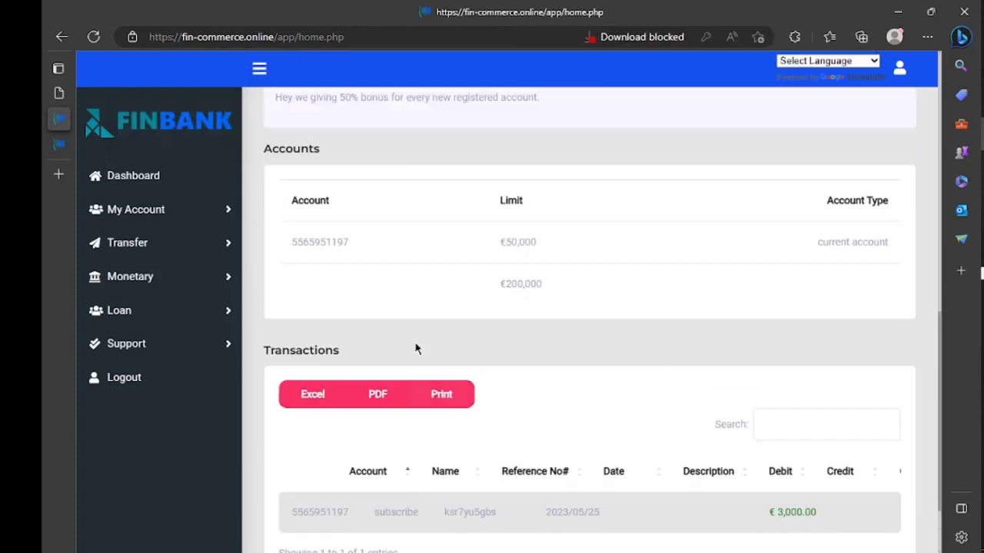
Upload icon1.png from Downloads on the My Account KYC page and submit it
left_click(172, 223)
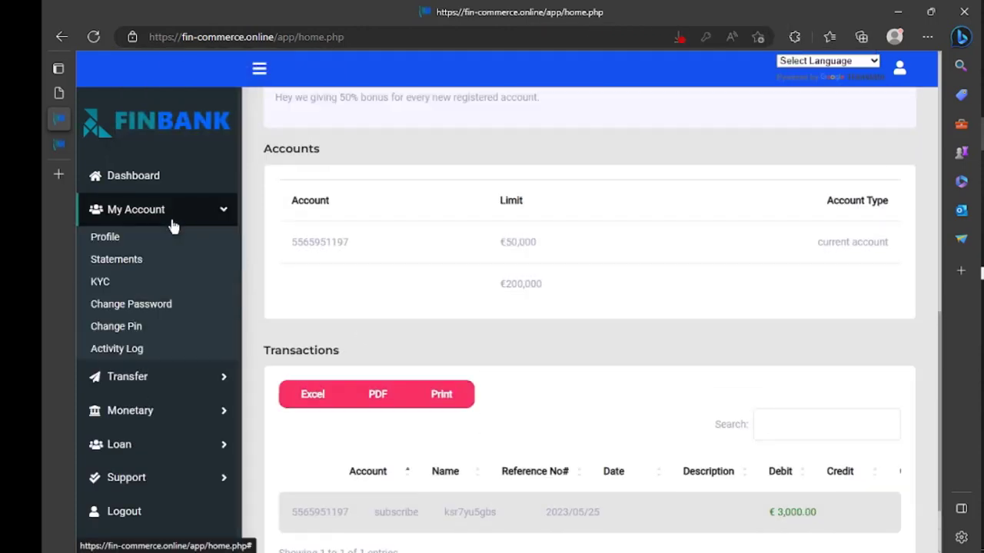
left_click(121, 283)
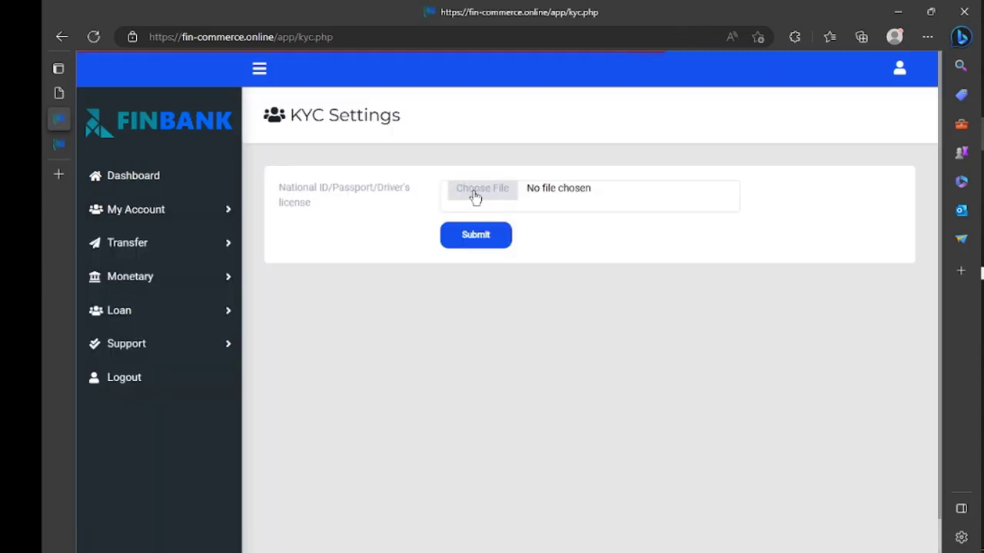
left_click(477, 192)
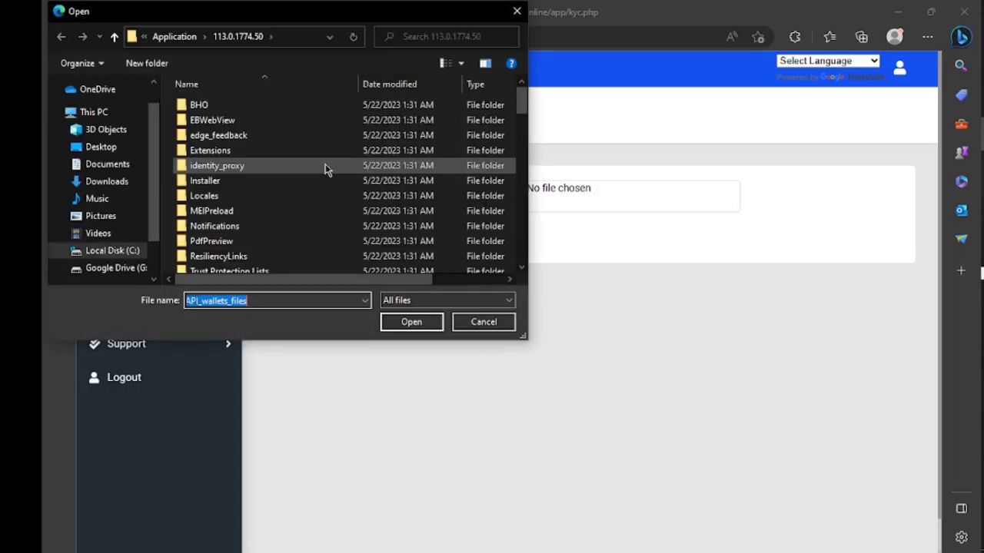
left_click(108, 216)
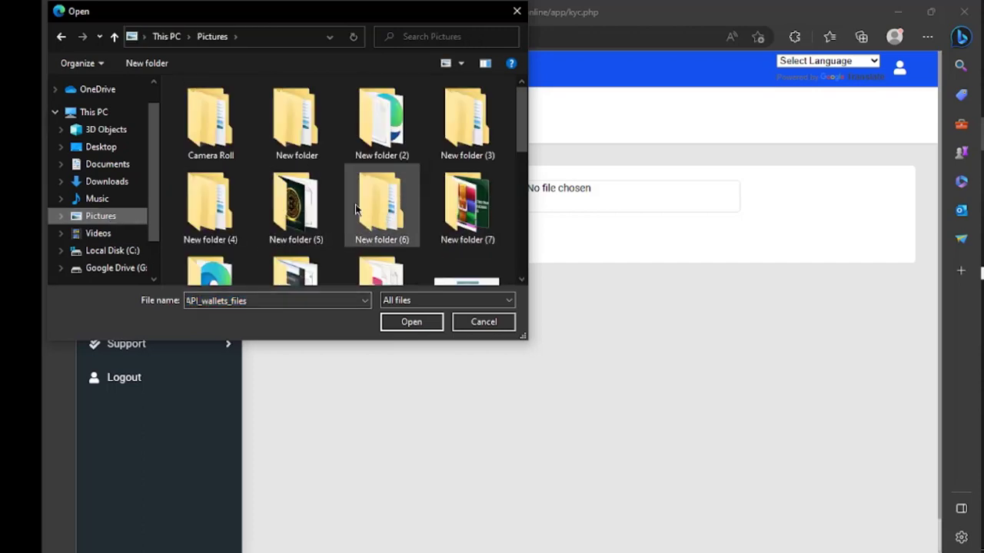
left_click(119, 183)
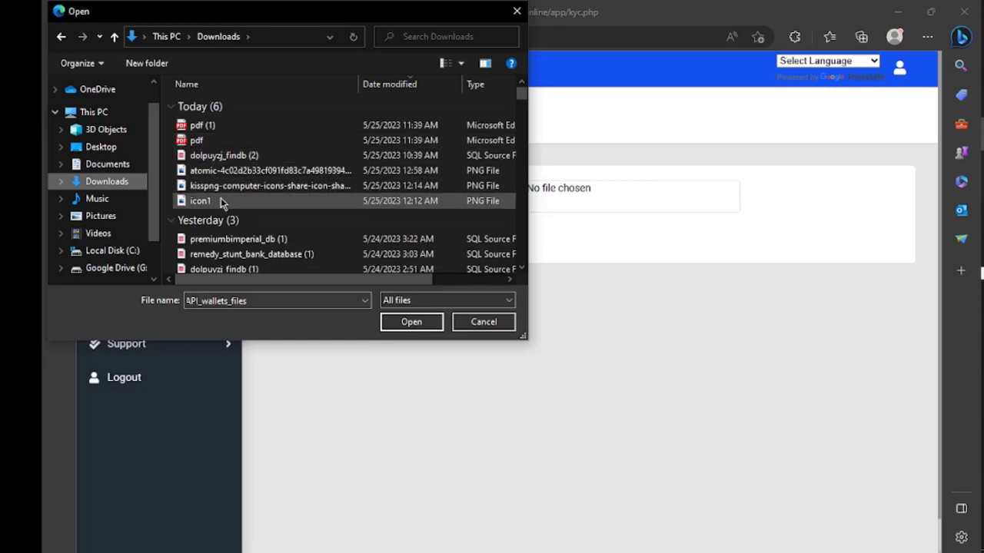
left_click(221, 200)
left_click(405, 321)
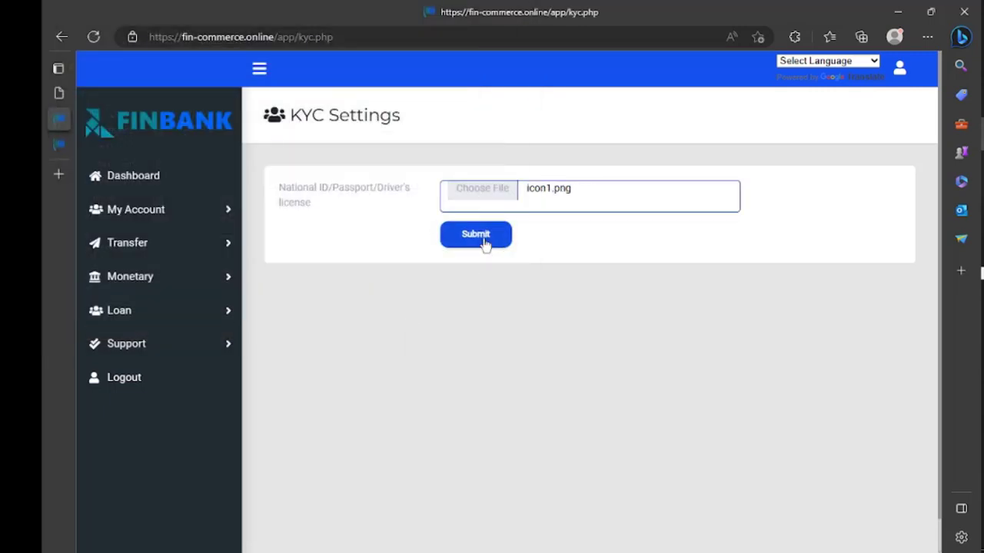
left_click(476, 234)
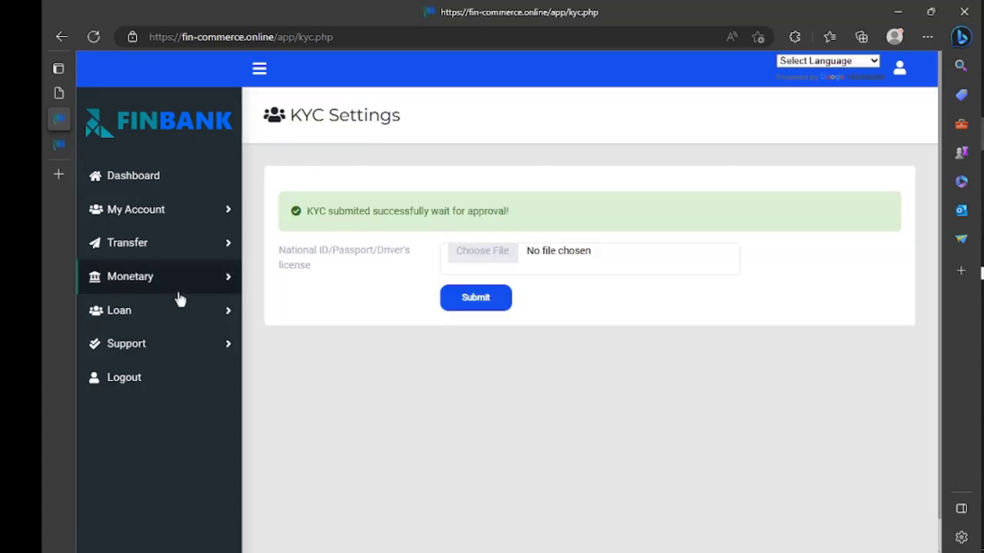
left_click(226, 283)
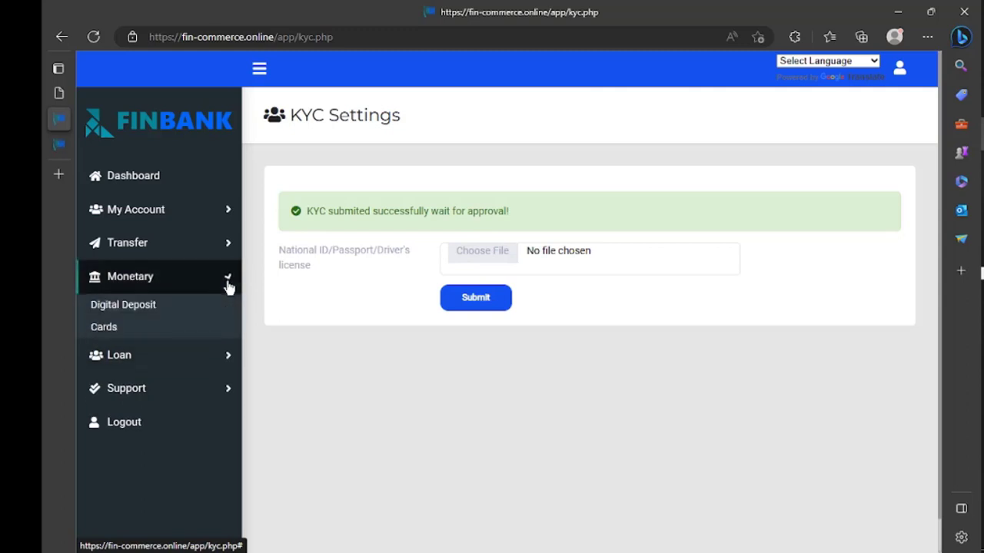
Start a Bitcoin digital deposit and enter 100 USD as the amount
left_click(183, 312)
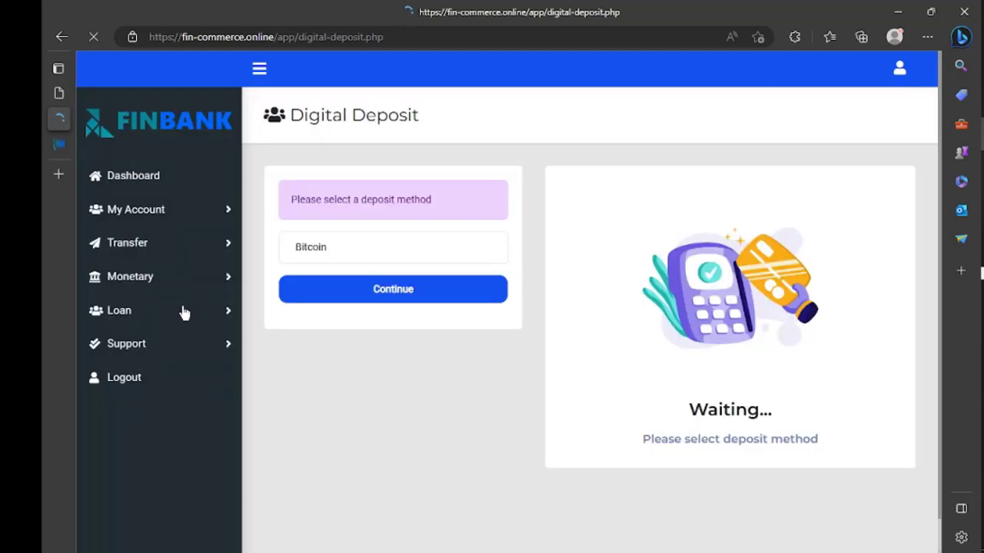
left_click(384, 248)
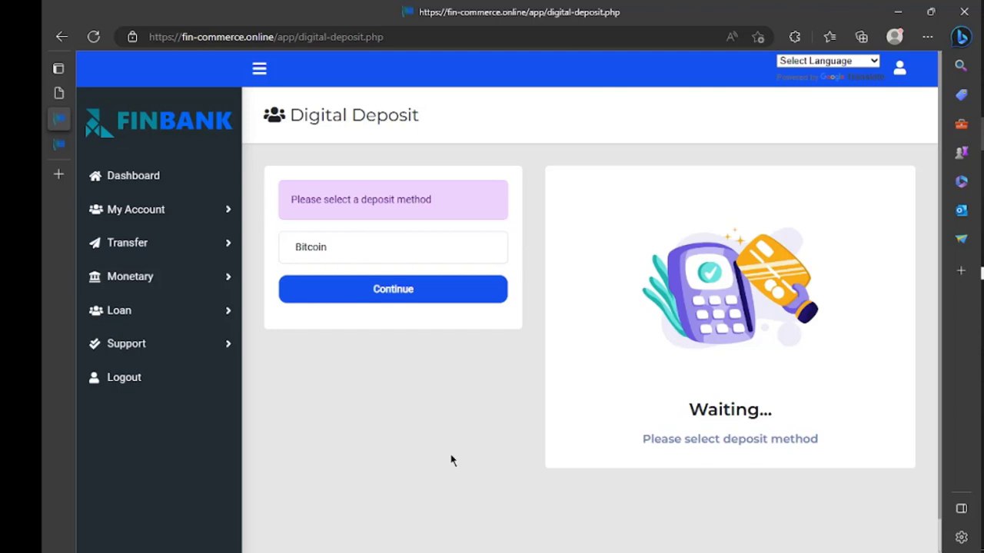
left_click(398, 295)
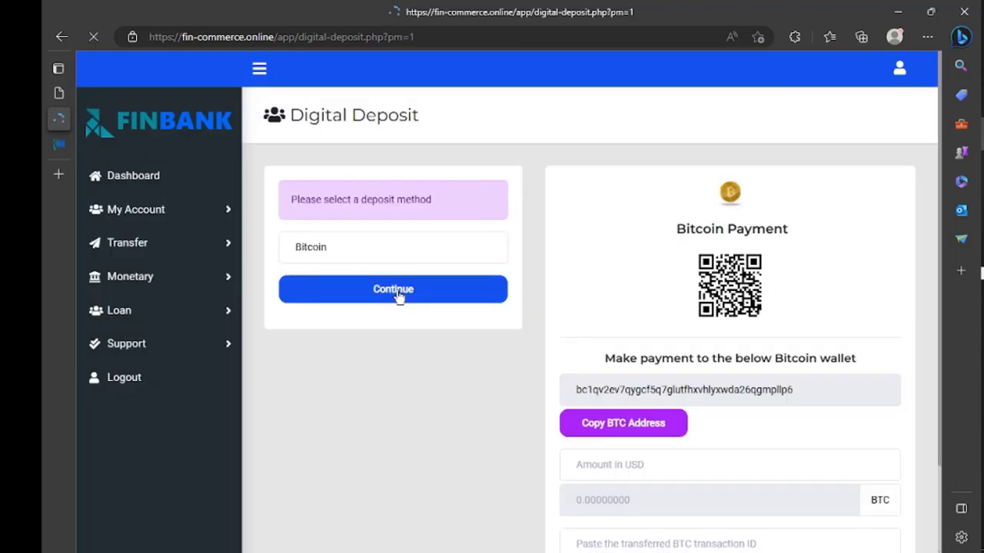
left_click(637, 464)
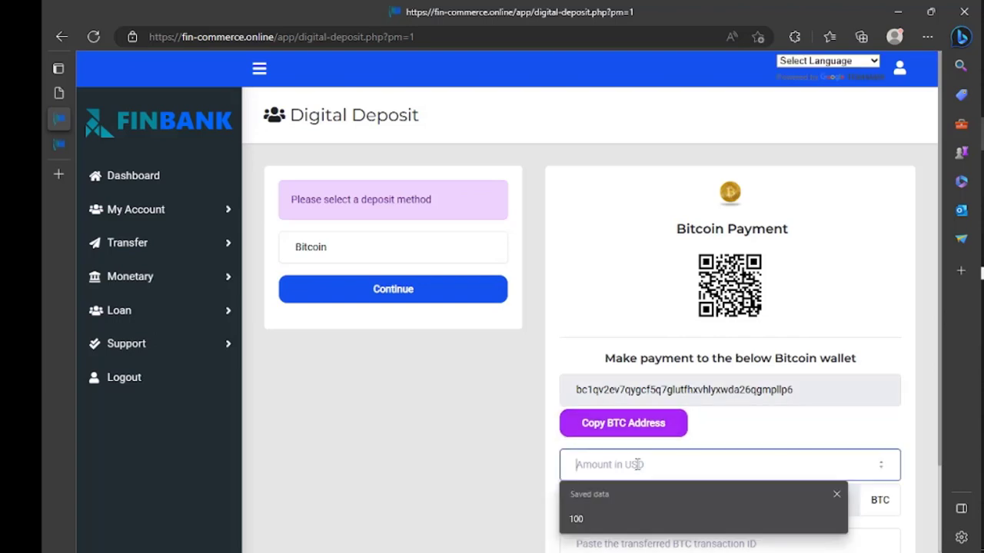
scroll(637, 464, "down", 2)
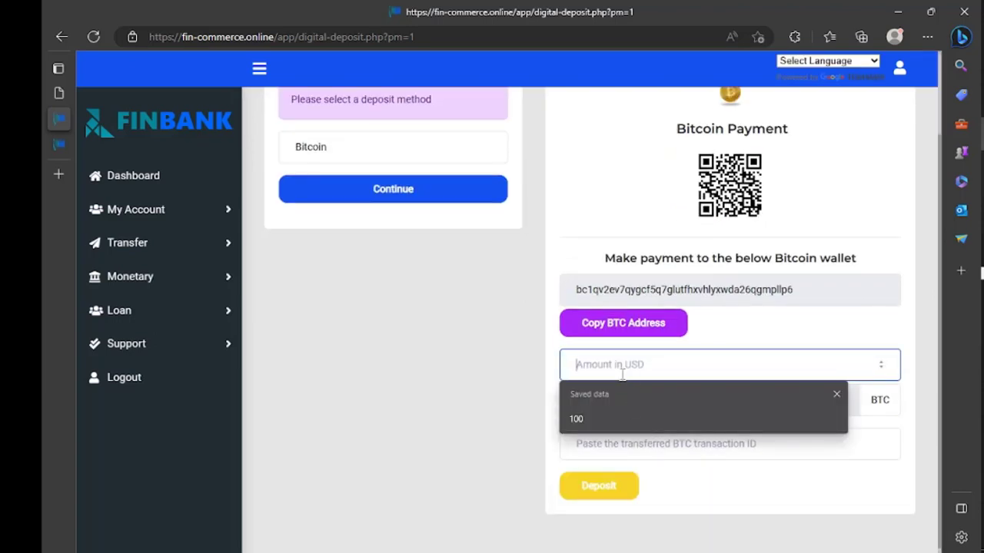
left_click(622, 411)
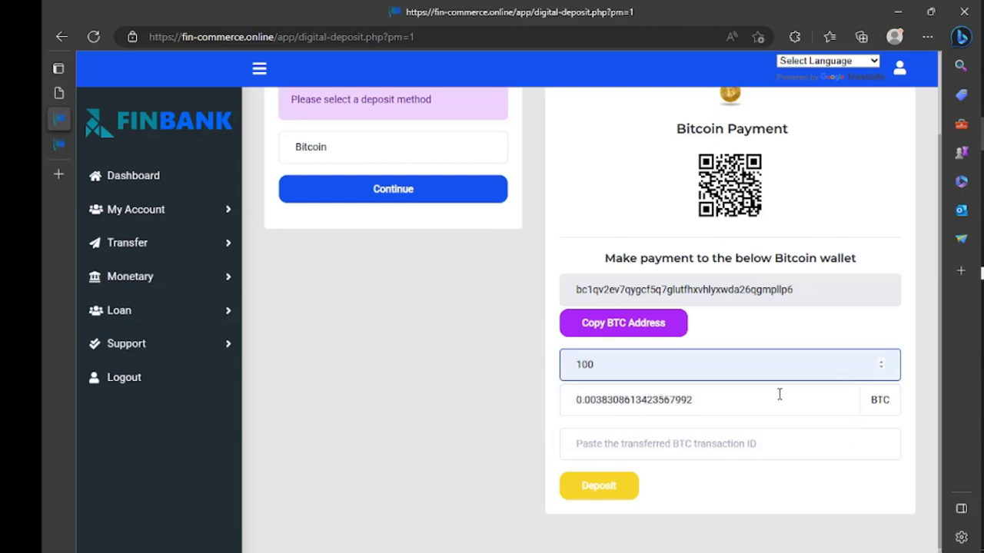
Copy the BTC wallet address and dismiss the 'Copied text' alert
left_click(638, 445)
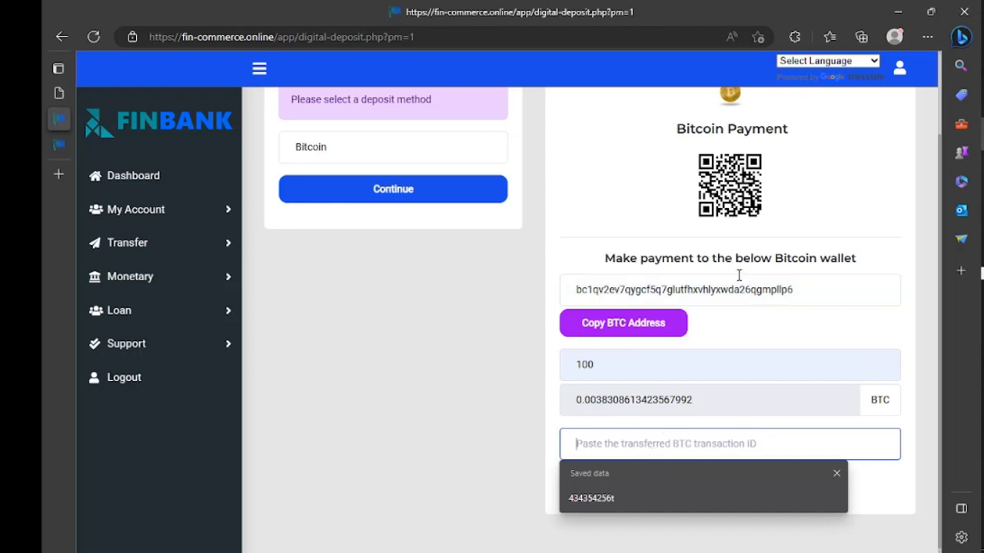
left_click(666, 327)
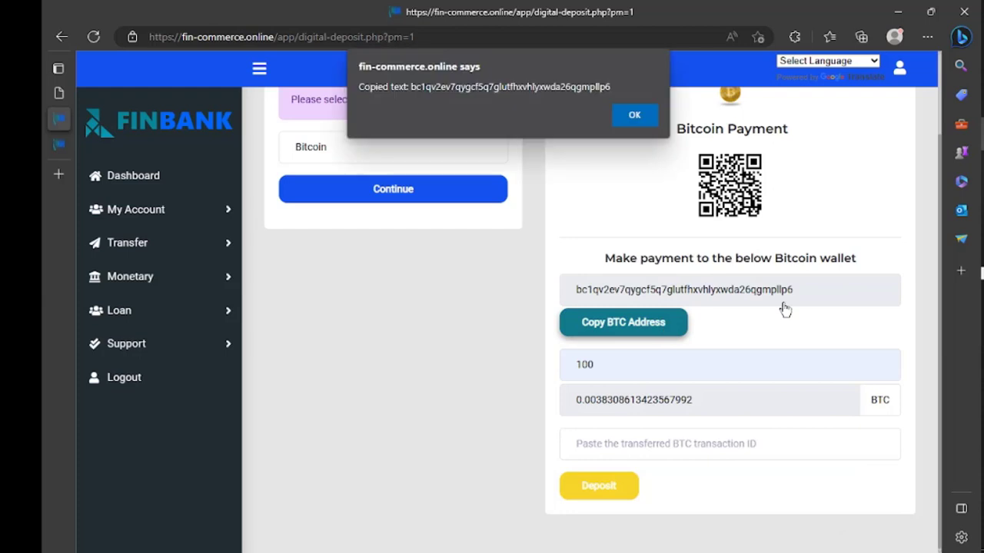
left_click(632, 116)
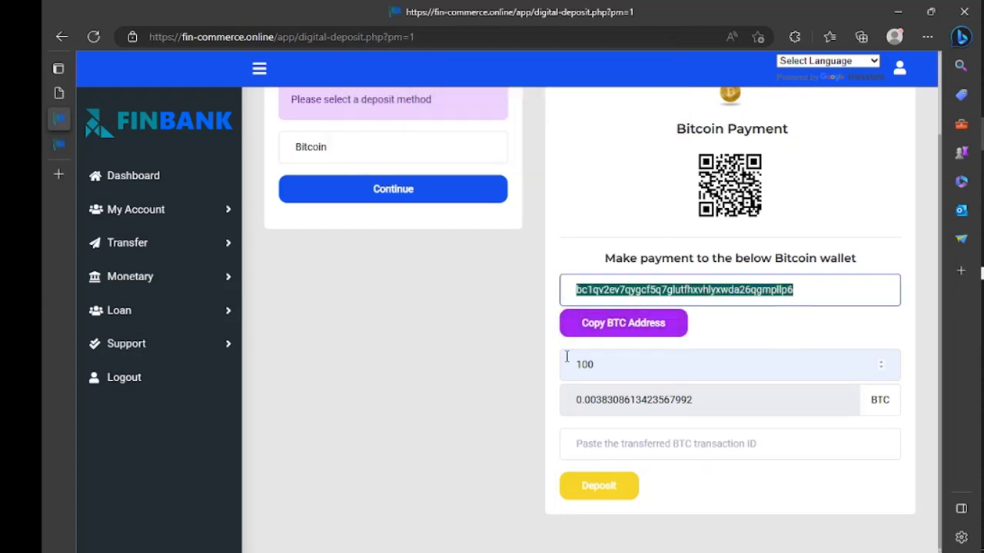
Try submitting the Bitcoin deposit and scroll through the form afterward
left_click(609, 485)
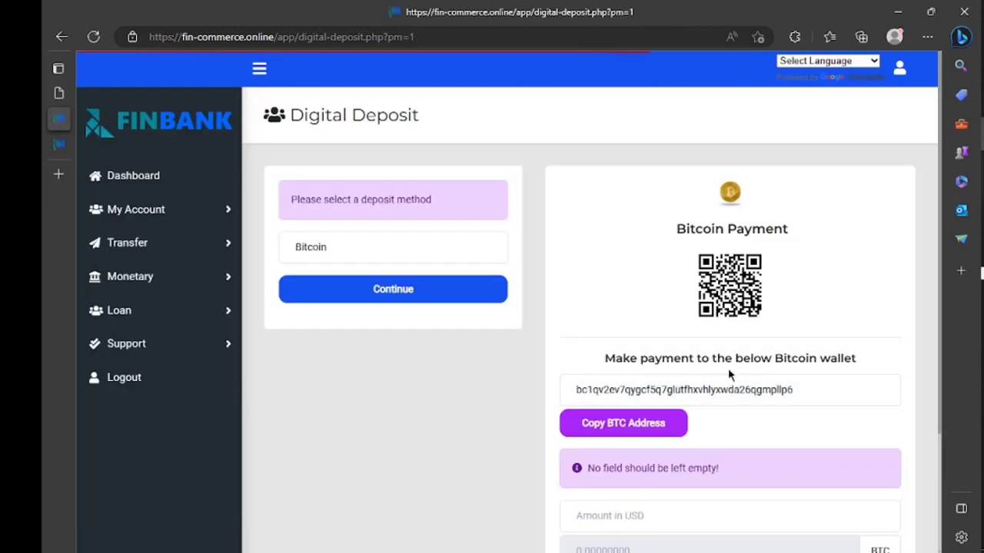
scroll(694, 366, "down", 1)
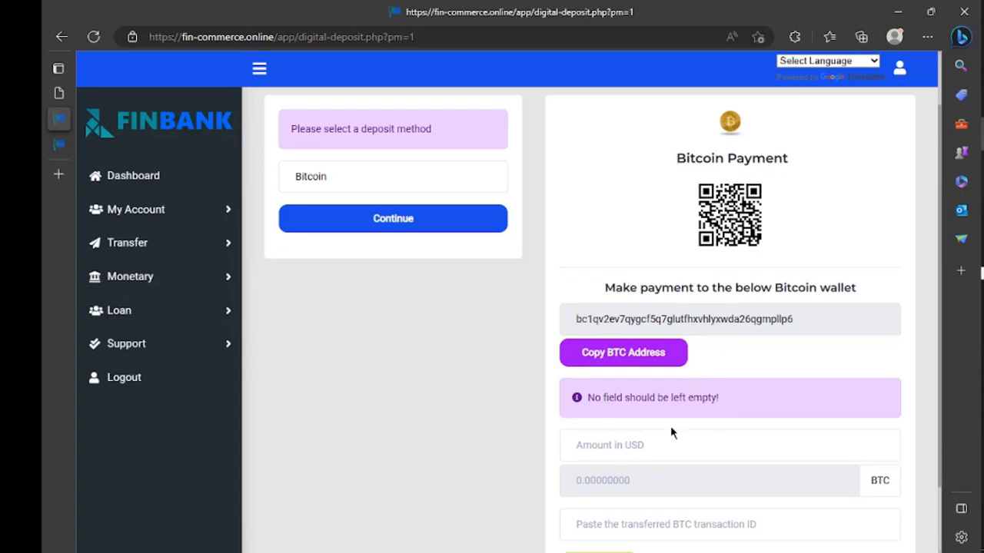
scroll(687, 476, "down", 1)
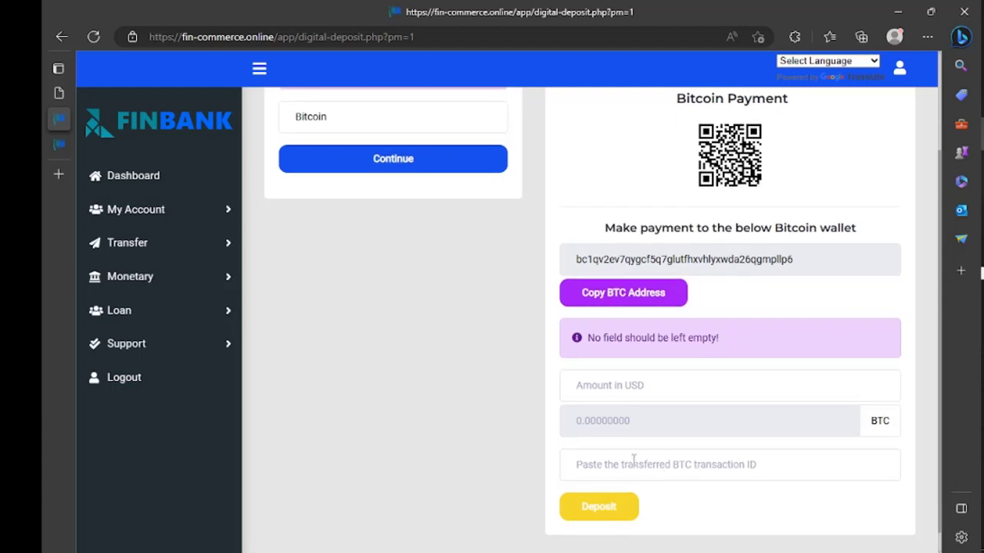
scroll(673, 359, "up", 1)
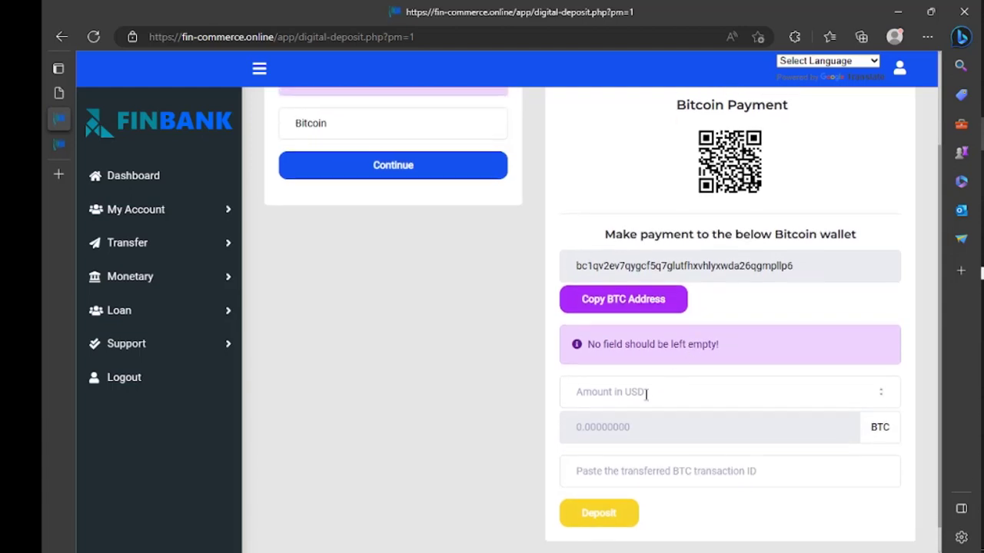
Refill 100 USD and the saved transaction ID minus its trailing 't', then resubmit the deposit
left_click(645, 391)
left_click(615, 445)
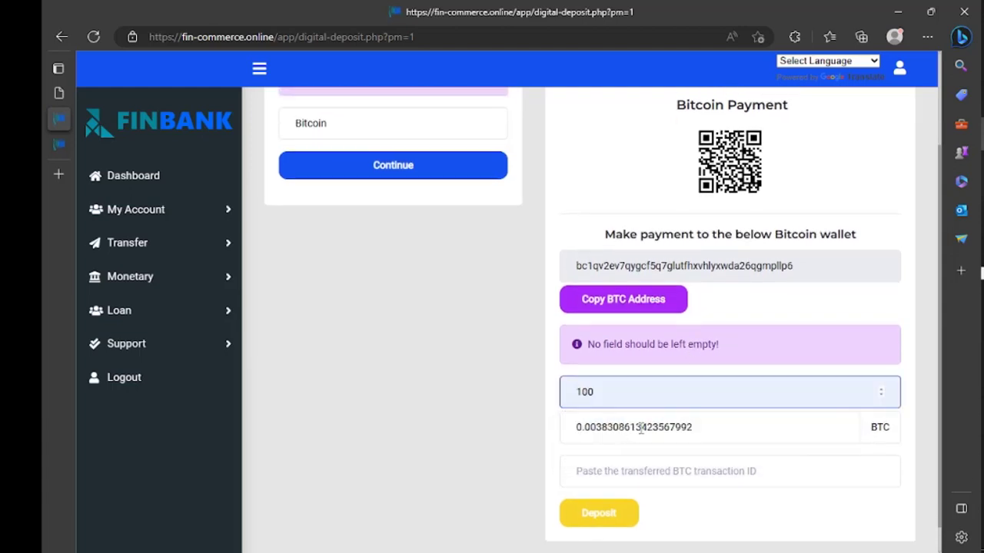
left_click(629, 465)
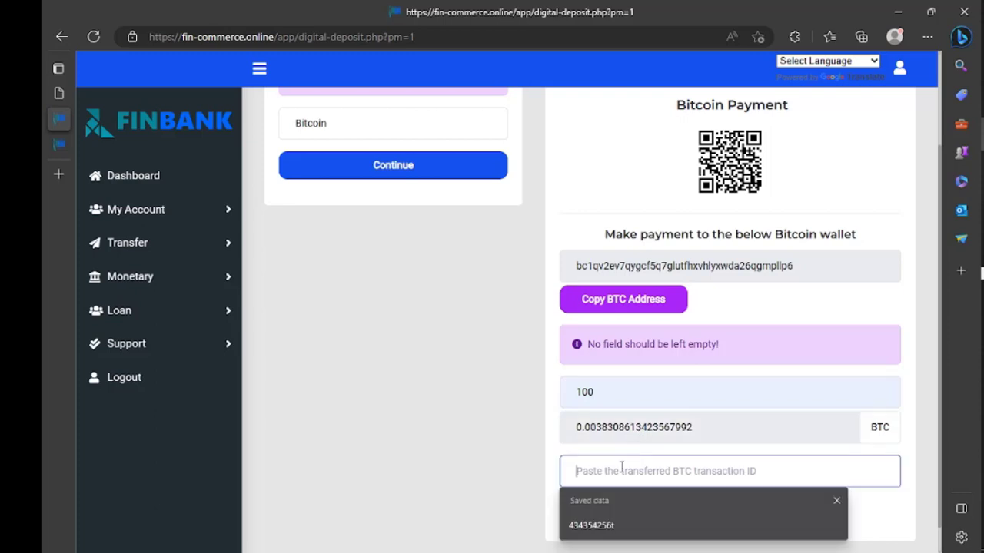
left_click(607, 523)
key("BackSpace")
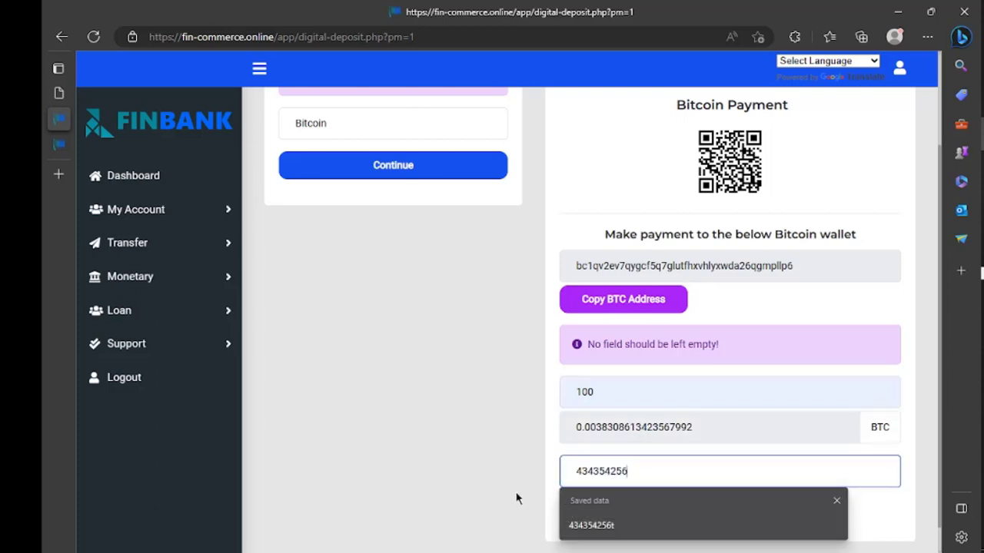
left_click(517, 497)
left_click(578, 513)
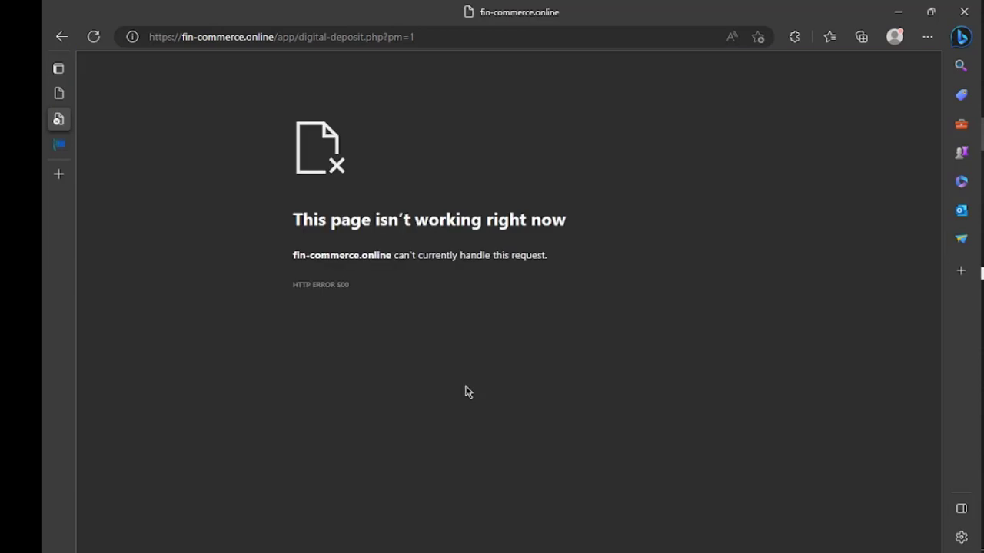
Go back from the HTTP 500 error to the Bitcoin deposit form still holding 100 USD
left_click(62, 40)
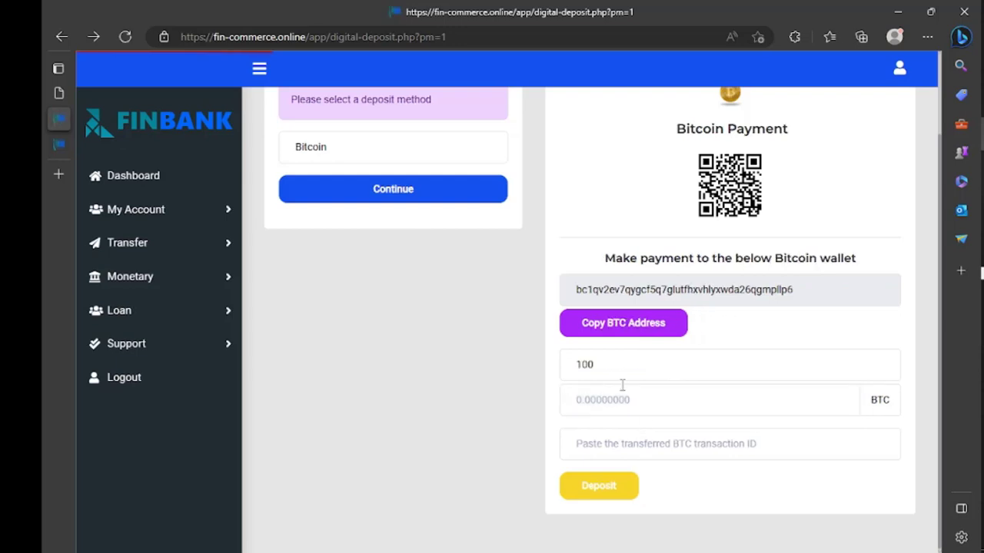
scroll(518, 381, "up", 1)
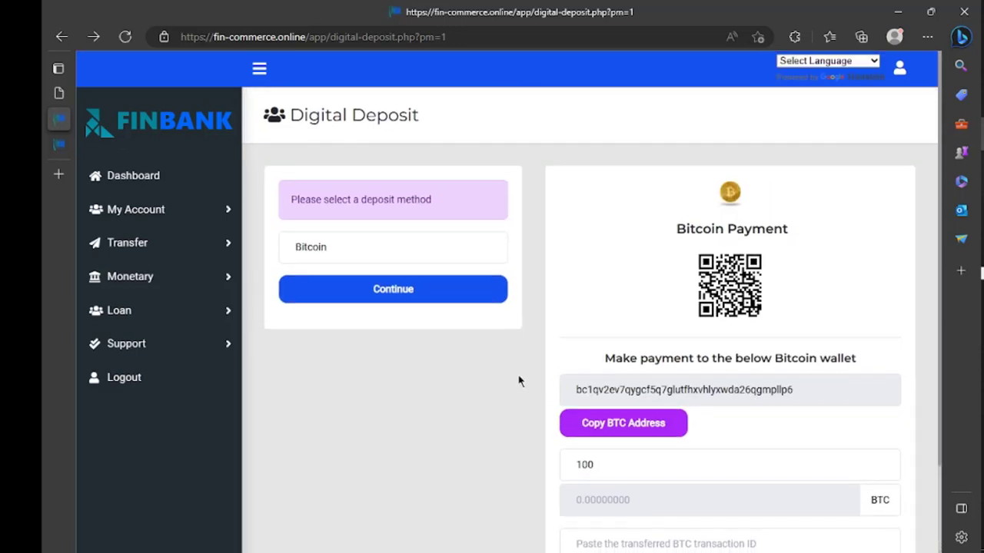
scroll(518, 381, "down", 1)
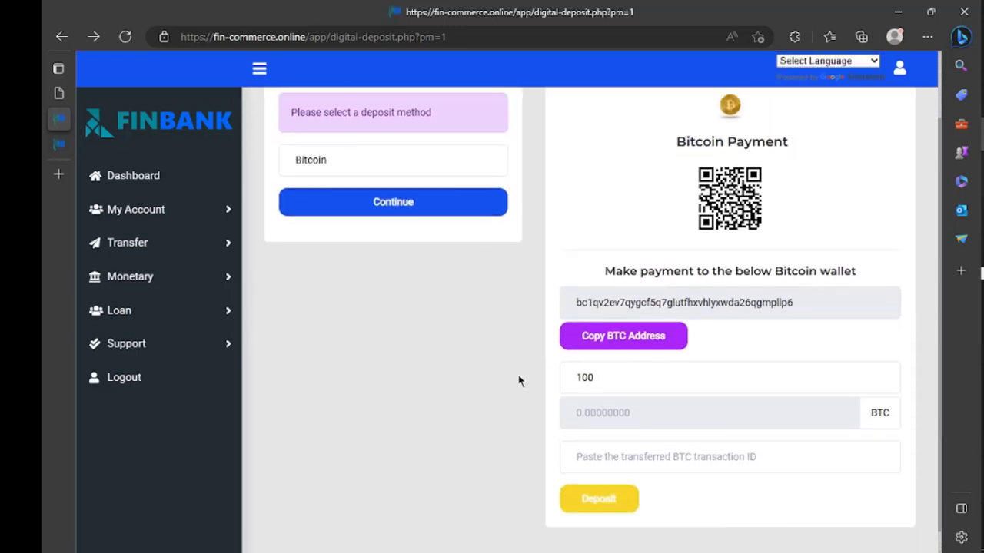
scroll(660, 366, "down", 1)
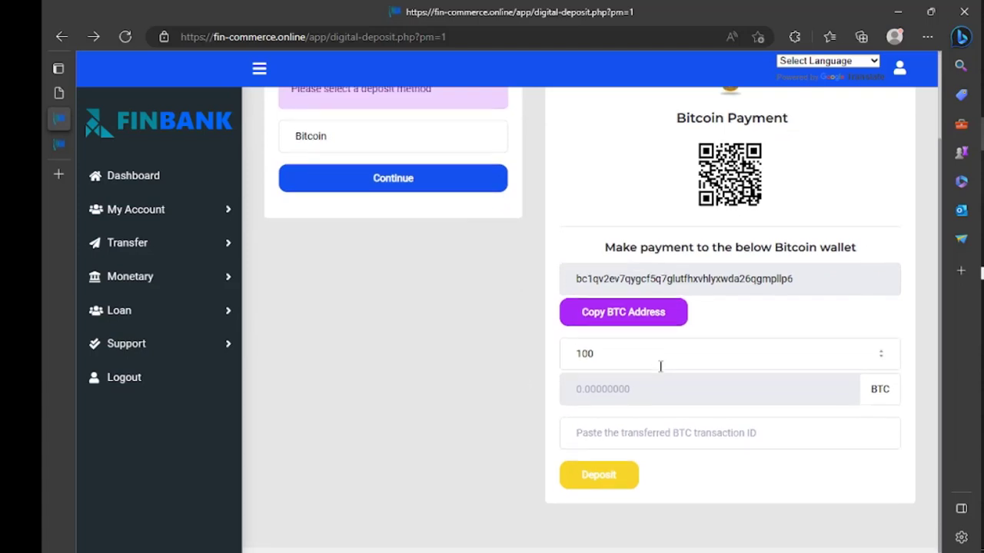
right_click(660, 366)
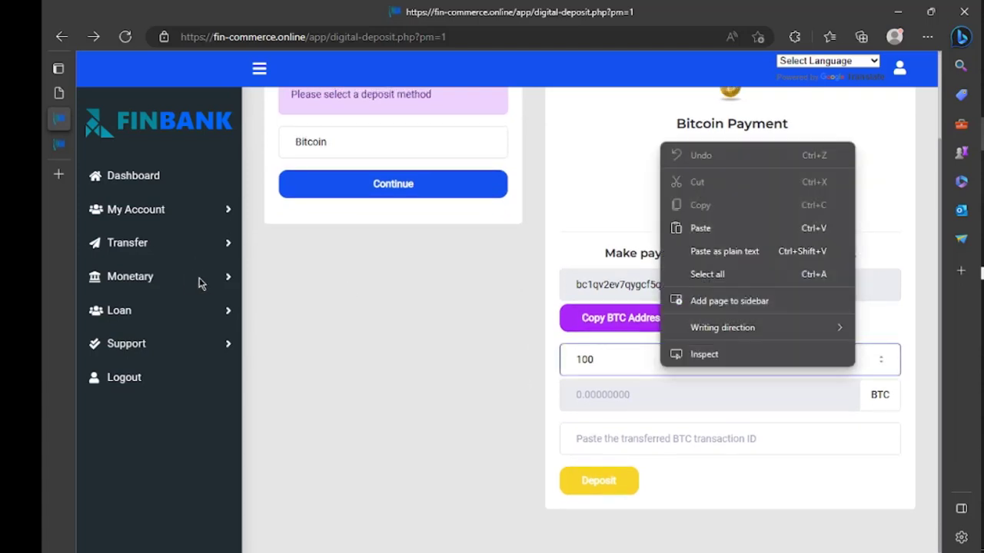
left_click(228, 246)
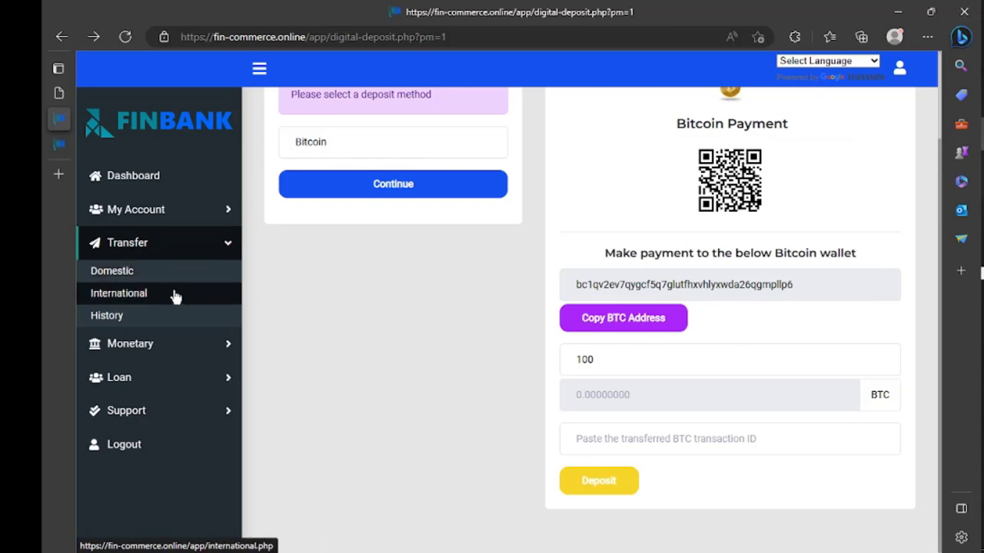
View Transfer History's single completed $3,000.00 payment, then open Monetary > Cards
left_click(193, 329)
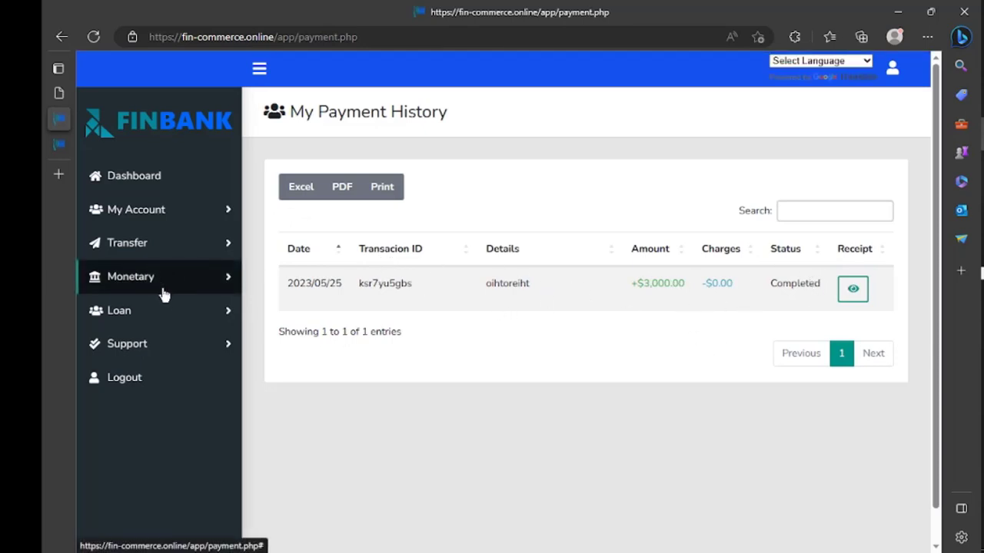
left_click(212, 318)
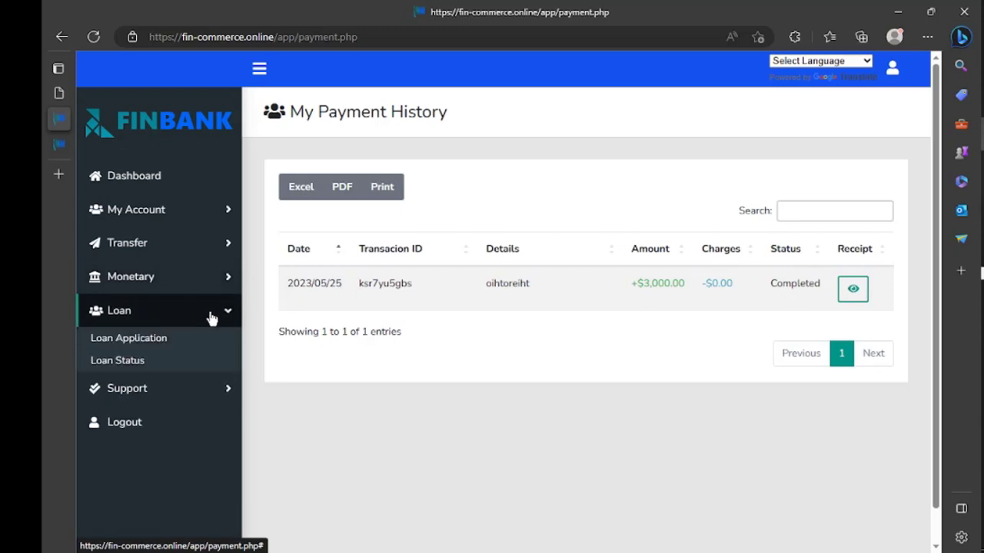
left_click(226, 284)
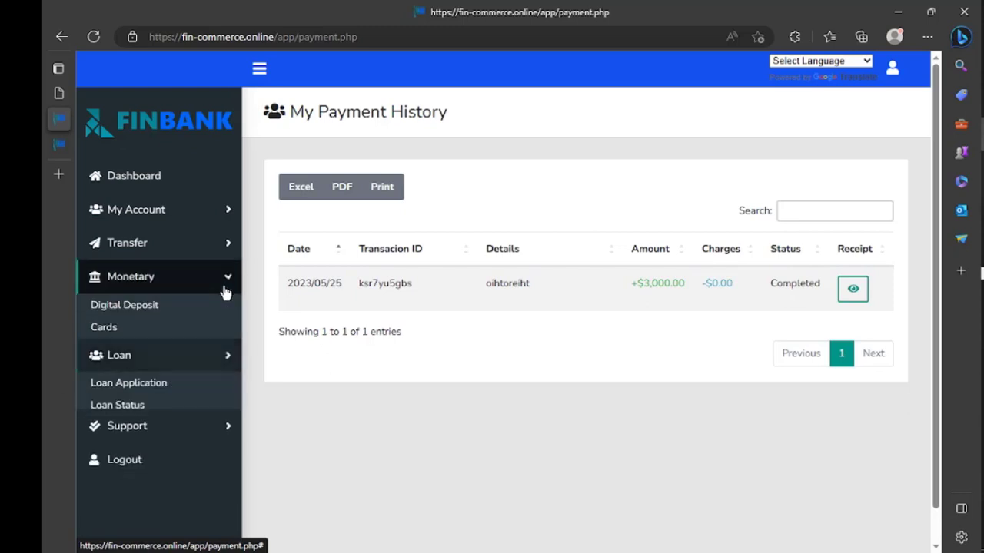
left_click(170, 332)
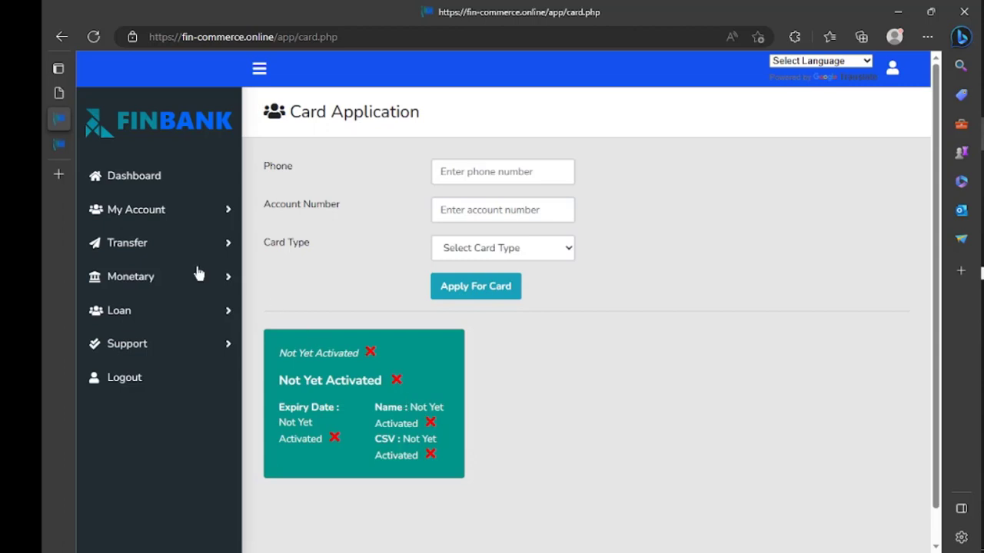
Return to the Dashboard and scroll down through its accounts and transactions
left_click(162, 187)
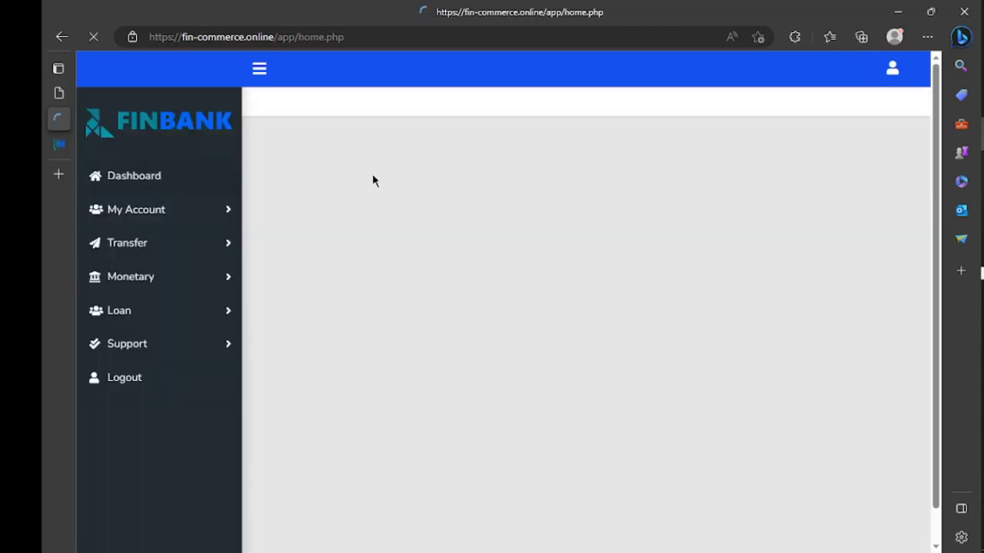
scroll(492, 264, "down", 9)
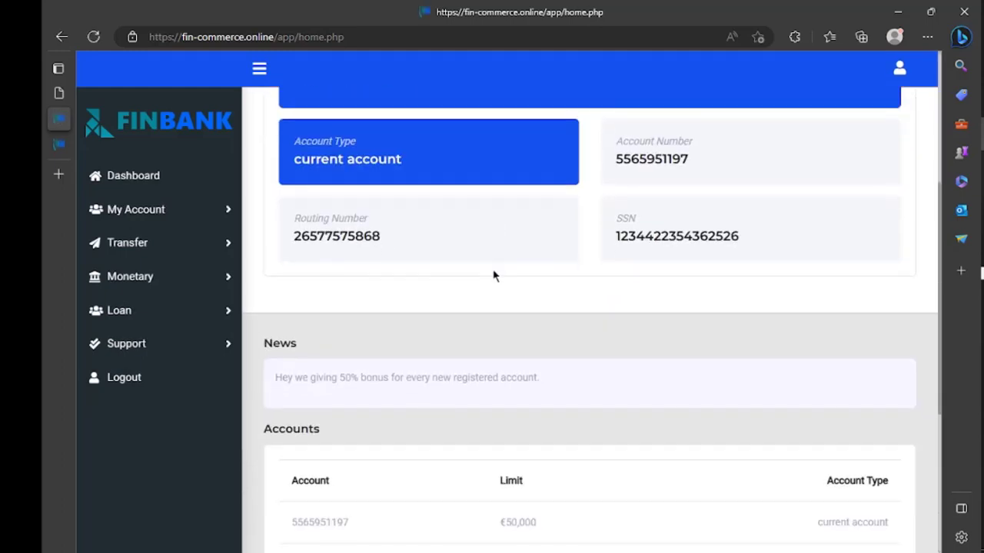
scroll(494, 275, "down", 1)
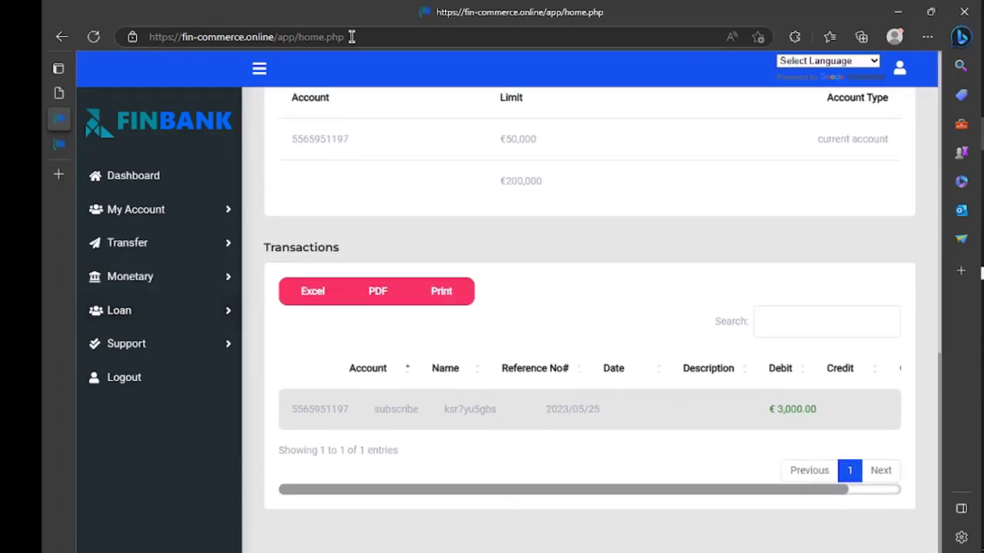
Shorten the address to app/home.ph and load it, getting 404 Not Found
left_click(359, 37)
left_click(360, 37)
key("BackSpace")
key("Return")
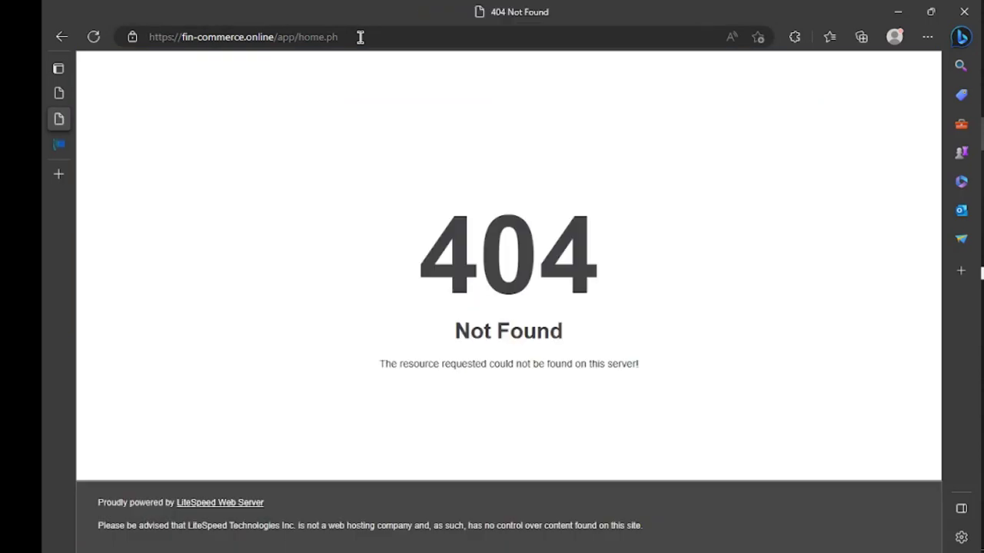
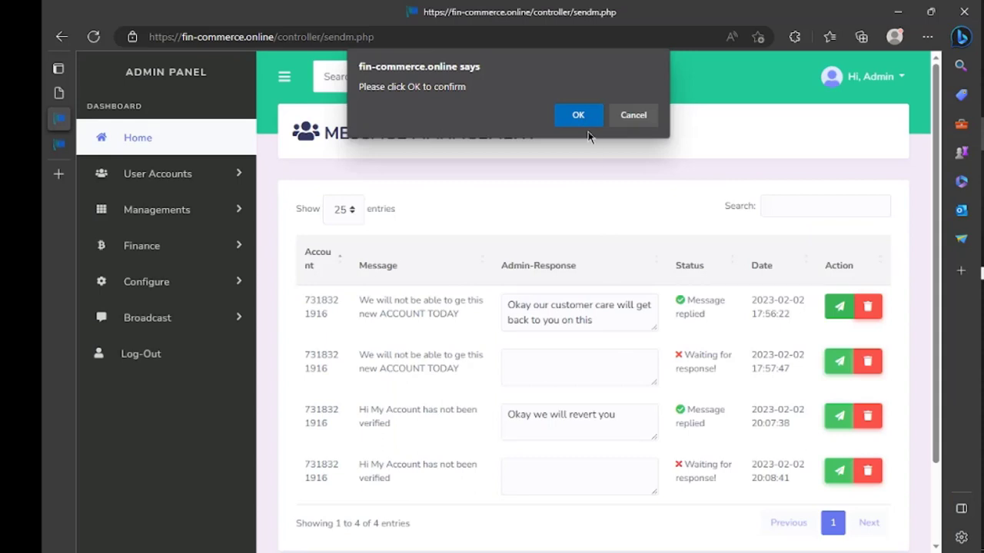
Confirm the customer reply, then go to Configure > Settings for Bank Configuration
left_click(575, 116)
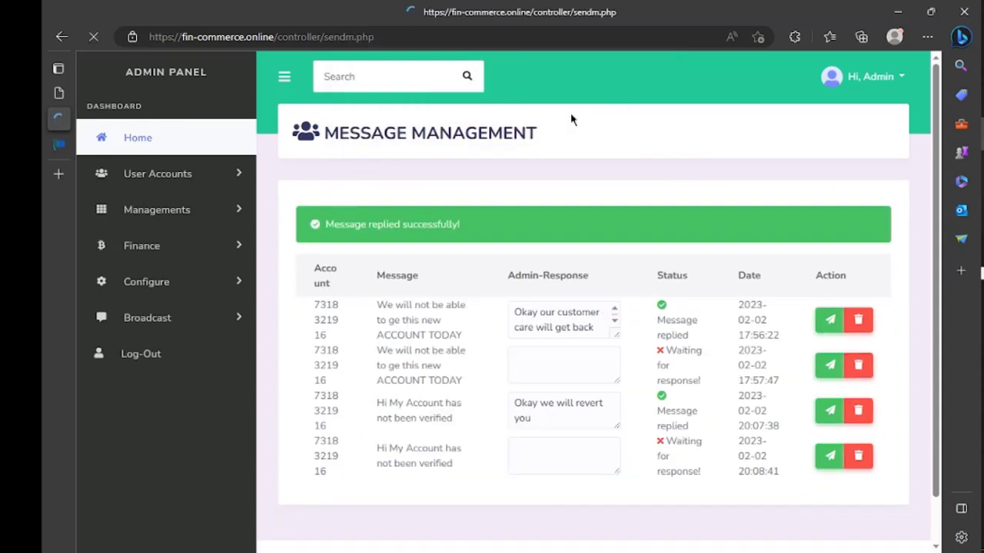
scroll(565, 409, "down", 2)
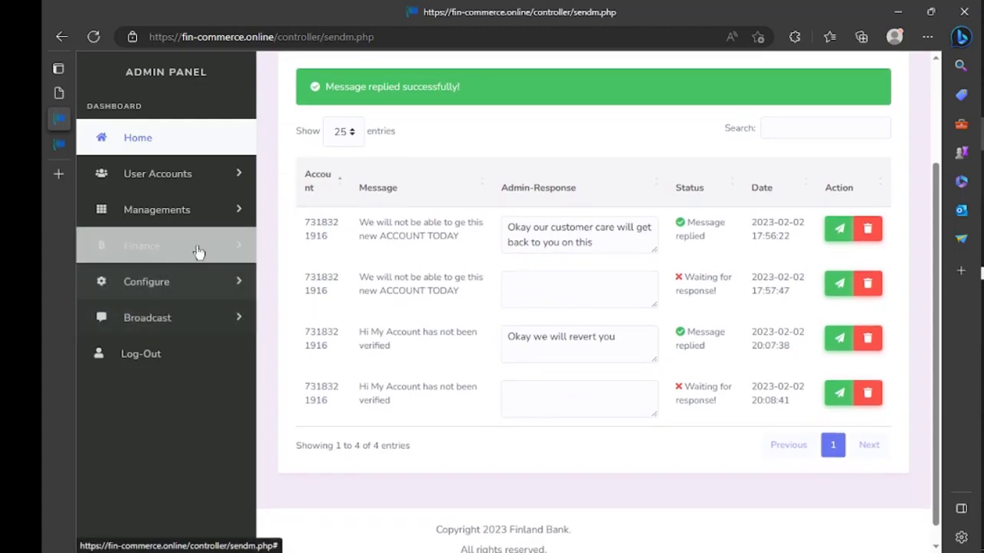
left_click(241, 246)
left_click(236, 396)
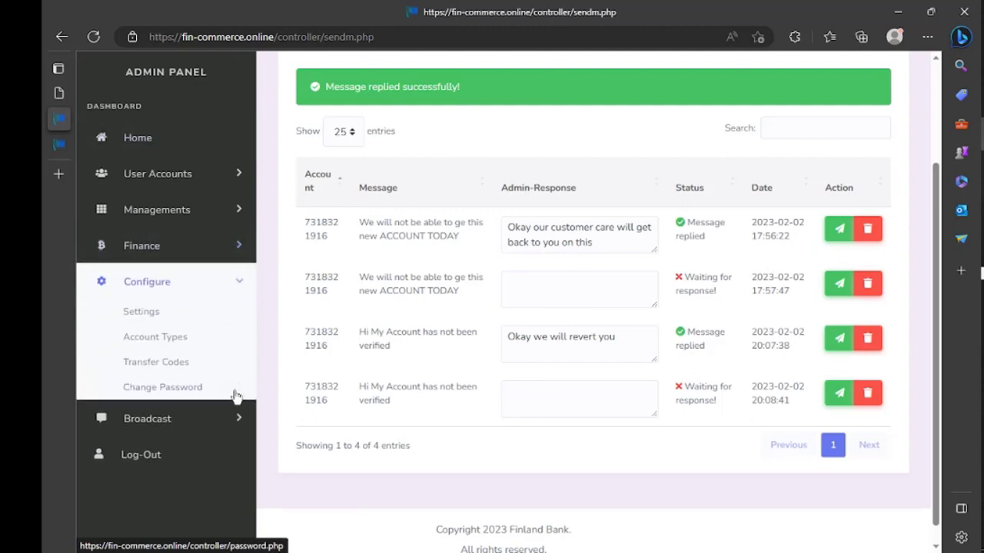
left_click(193, 314)
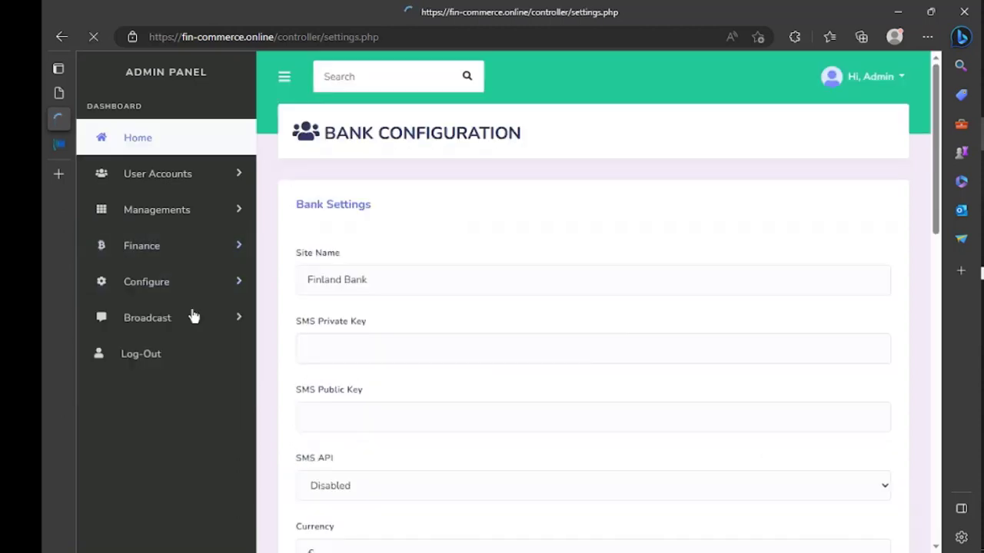
Set the bank Currency to $ and the Branch to ikeja
scroll(368, 361, "down", 2)
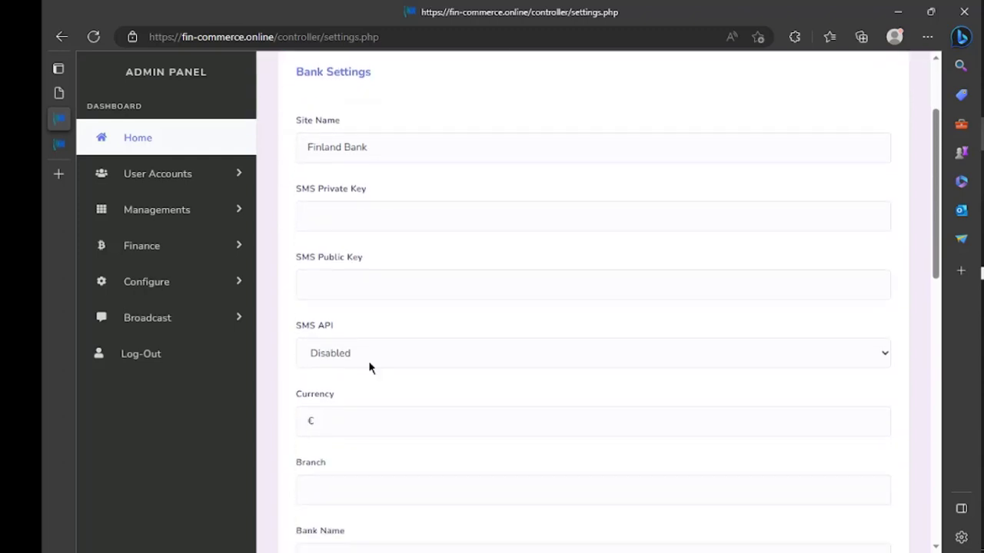
left_click(390, 409)
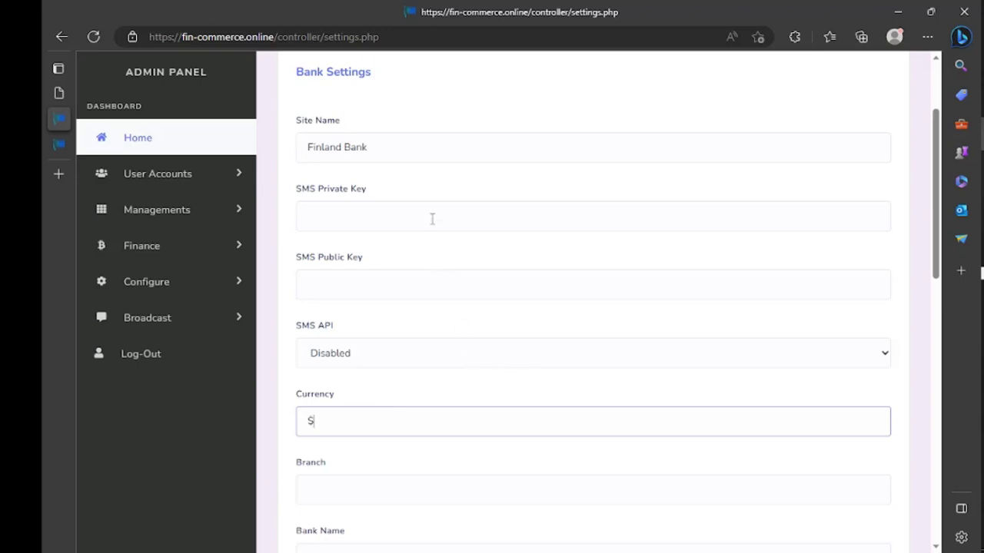
scroll(476, 348, "down", 2)
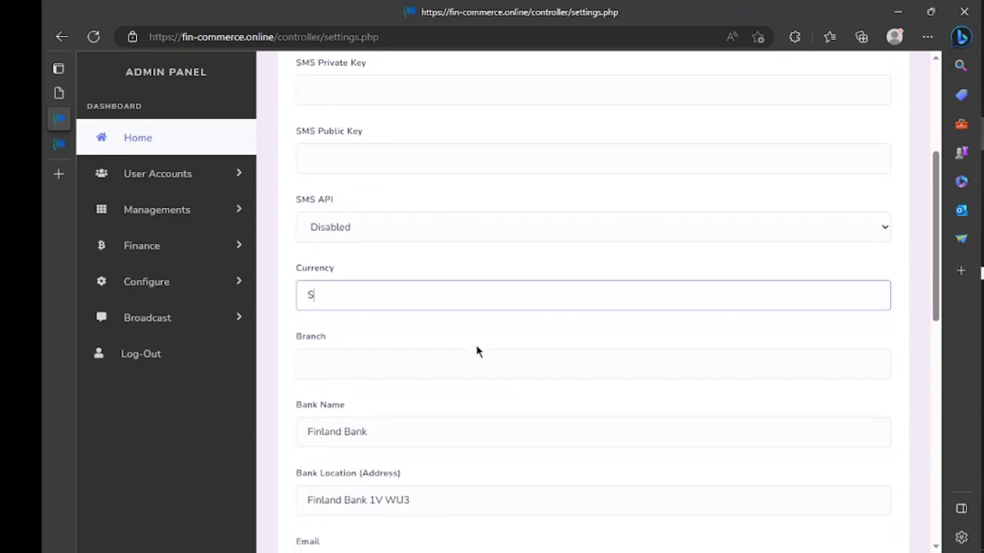
left_click(475, 345)
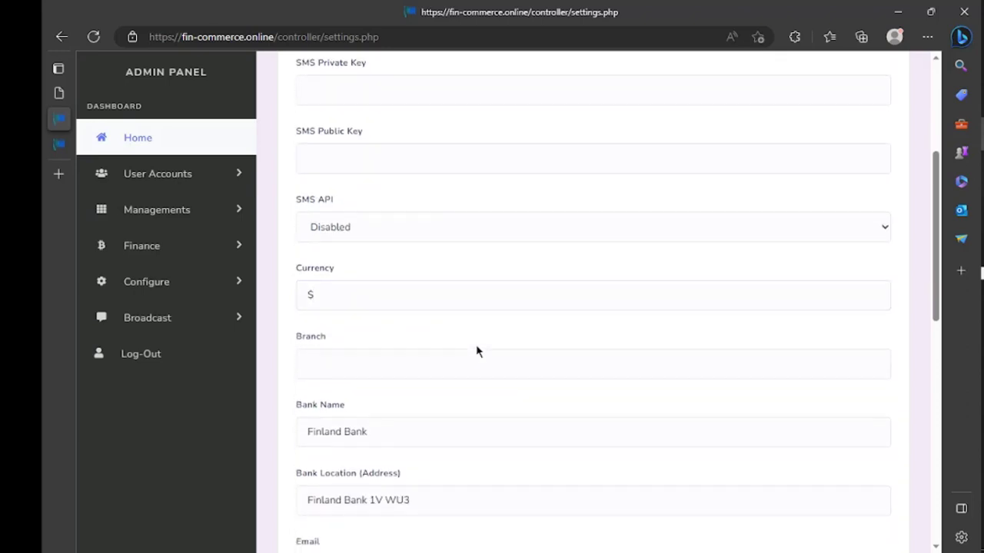
left_click(405, 363)
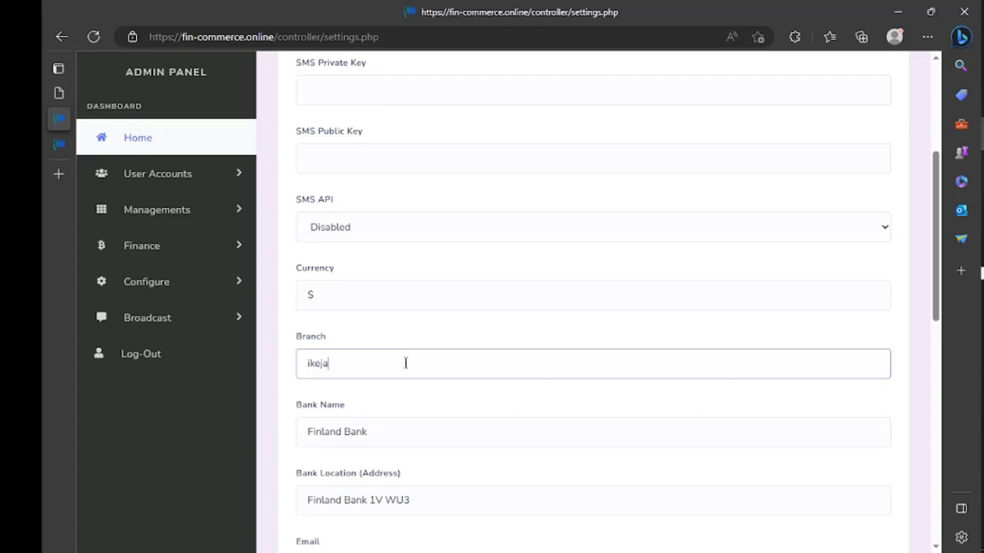
Edit the bank's contact Email and save the bank settings
scroll(405, 363, "down", 3)
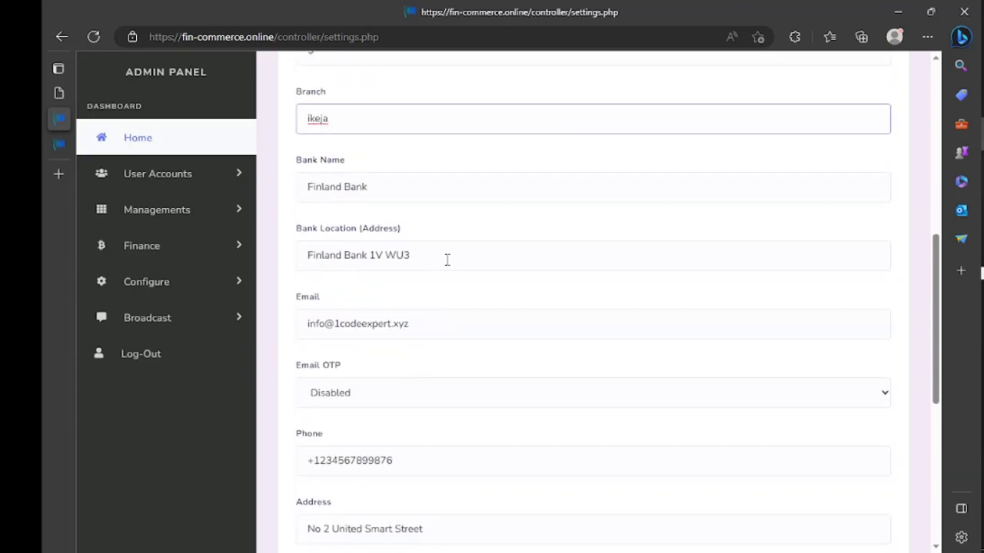
left_click(448, 324)
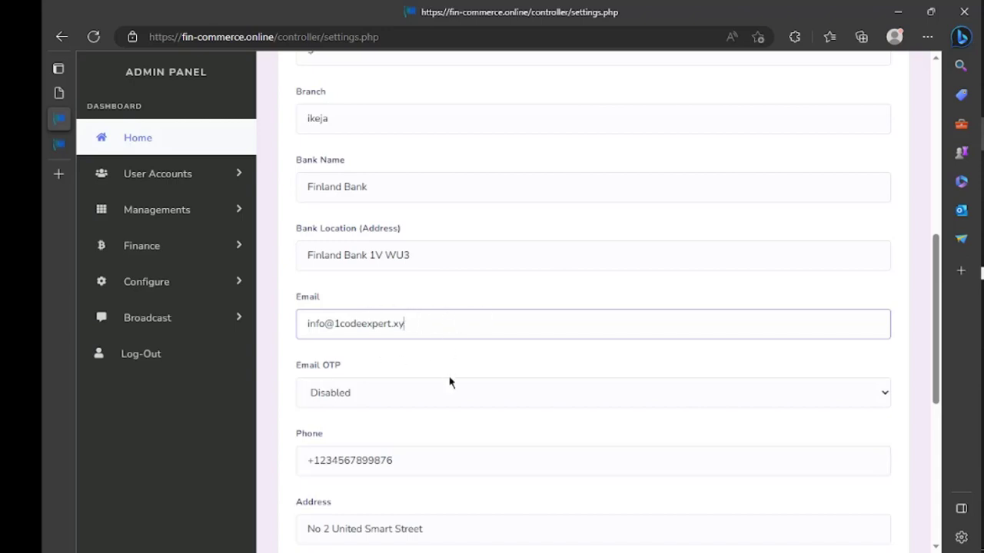
scroll(546, 396, "down", 1)
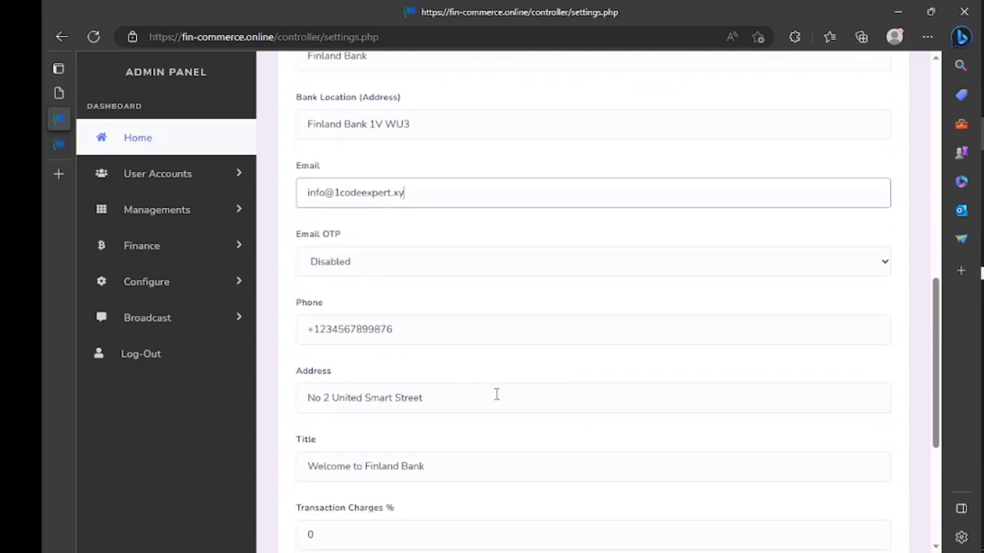
scroll(496, 395, "down", 3)
left_click(348, 473)
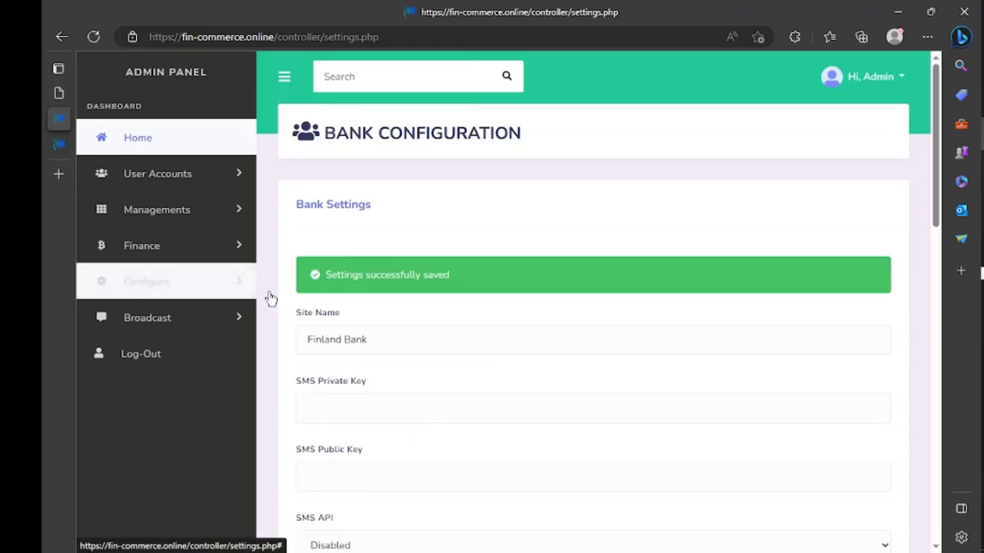
scroll(367, 475, "down", 4)
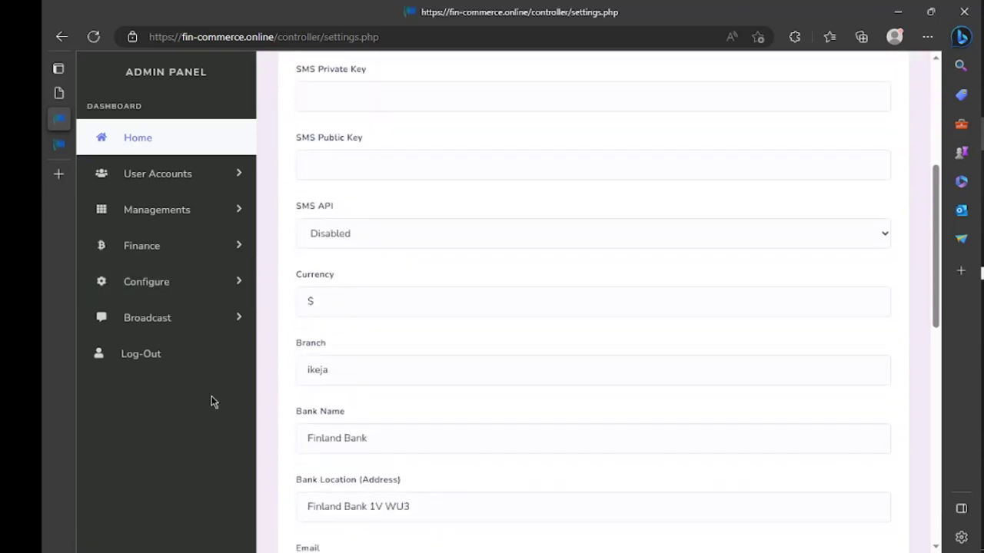
left_click(397, 39)
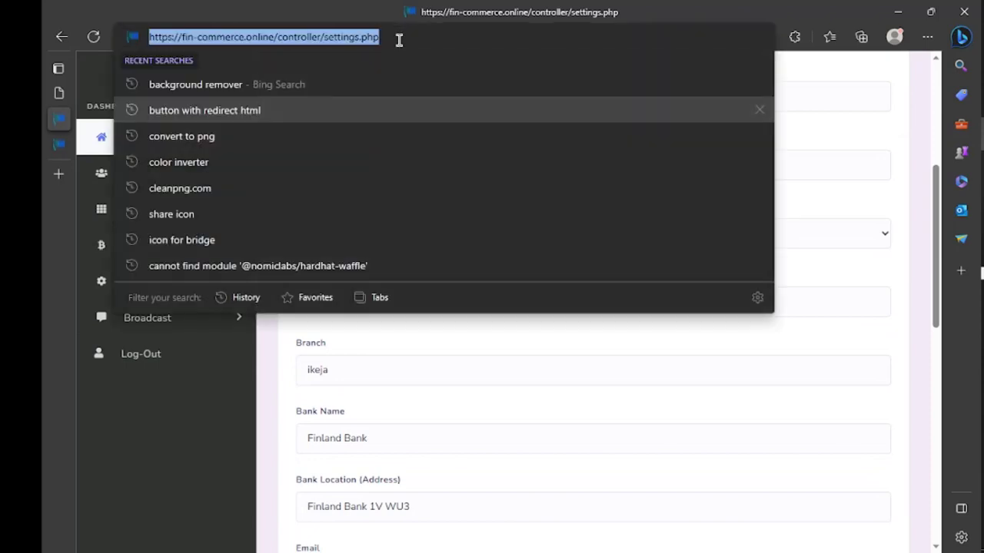
left_click(399, 40)
key("BackSpace")
key("BackSpace")
key("BackSpace")
key("BackSpace")
key("BackSpace")
key("BackSpace")
key("BackSpace")
key("BackSpace")
key("BackSpace")
key("BackSpace")
key("BackSpace")
key("BackSpace")
key("BackSpace")
key("BackSpace")
key("BackSpace")
key("BackSpace")
key("BackSpace")
key("BackSpace")
key("BackSpace")
key("BackSpace")
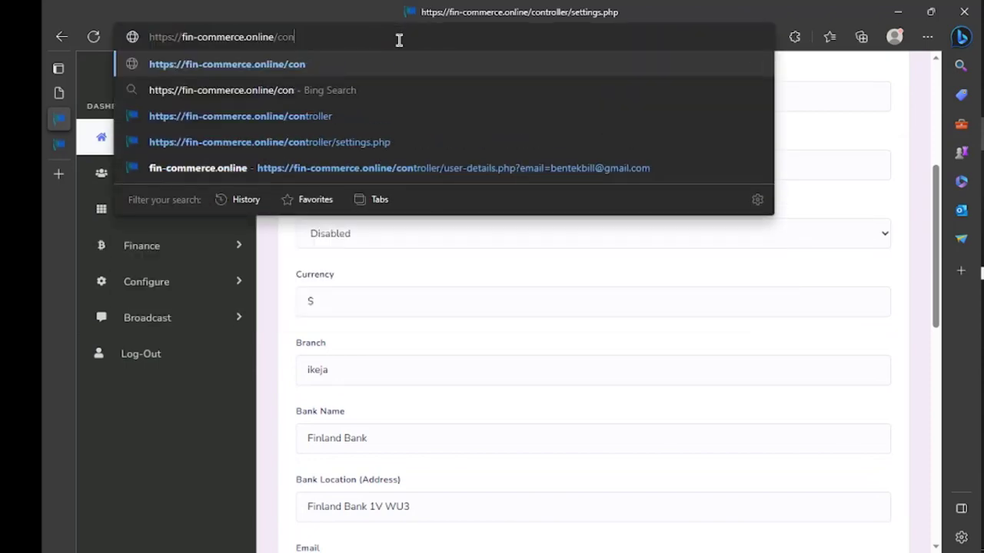
key("Return")
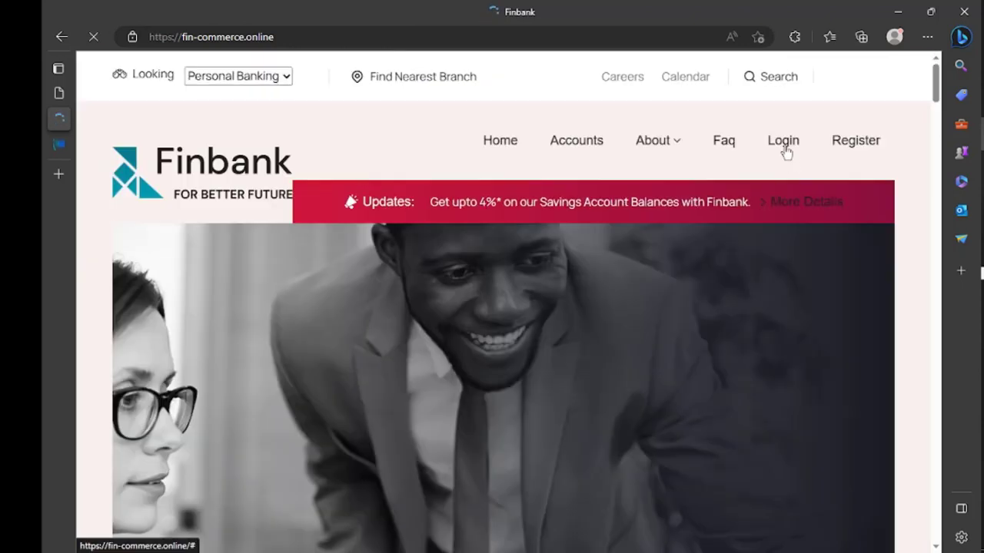
left_click(783, 146)
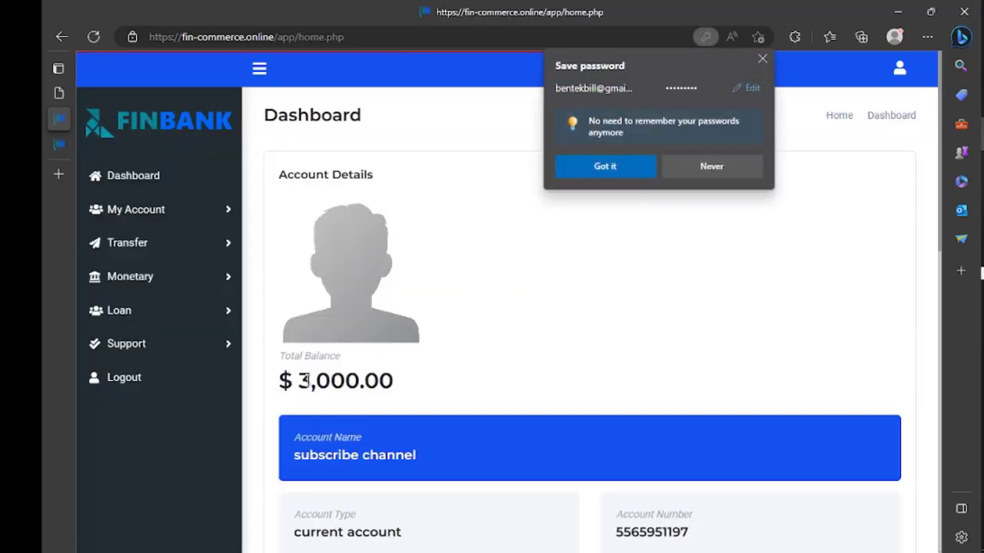
Scroll through the customer dashboard showing the $3,000.00 total balance
scroll(411, 361, "down", 3)
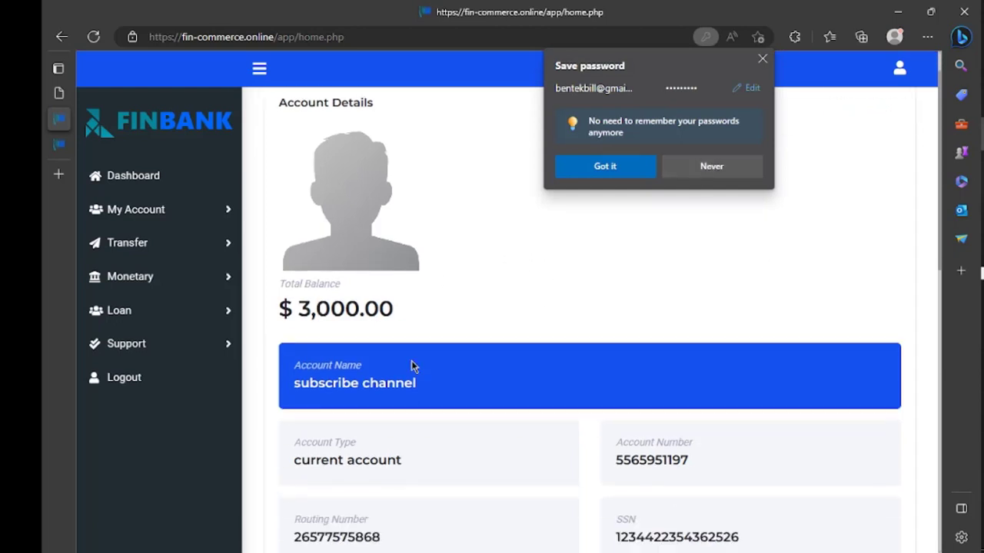
scroll(411, 366, "down", 2)
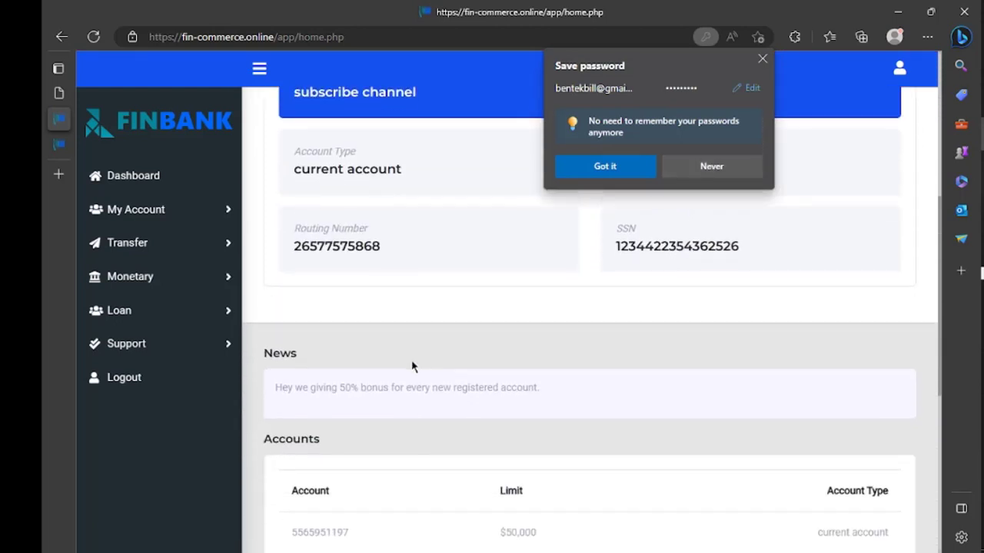
scroll(411, 366, "down", 3)
scroll(411, 366, "down", 3)
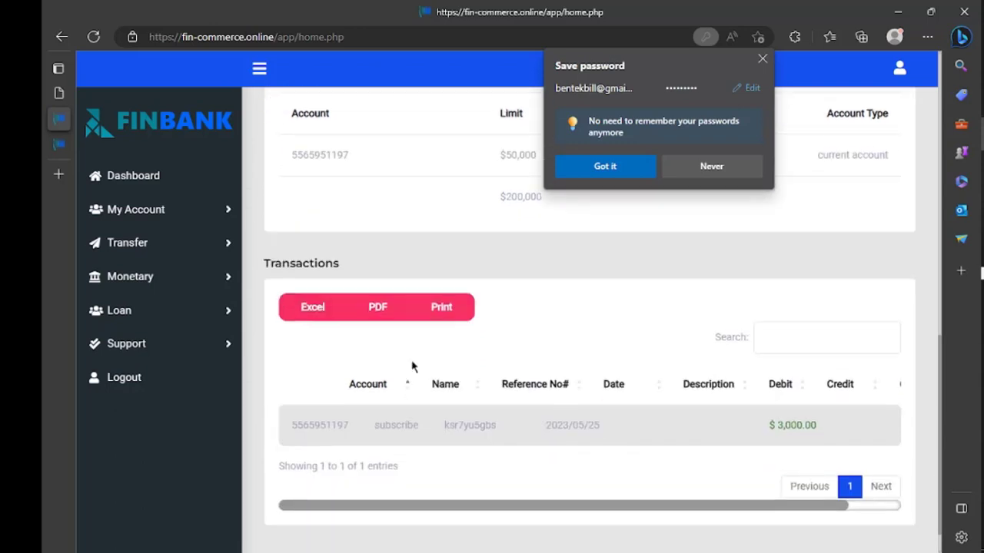
scroll(411, 367, "up", 5)
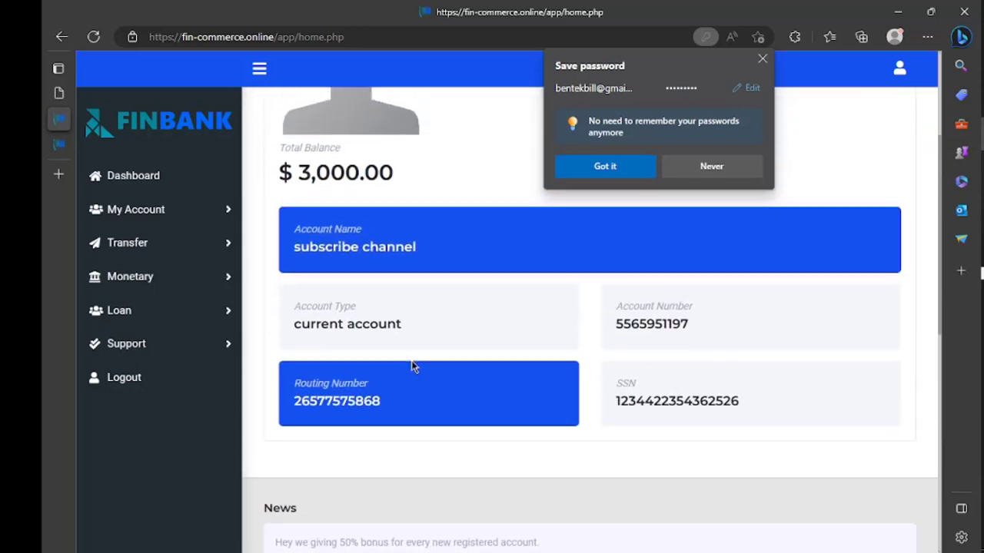
scroll(421, 334, "up", 2)
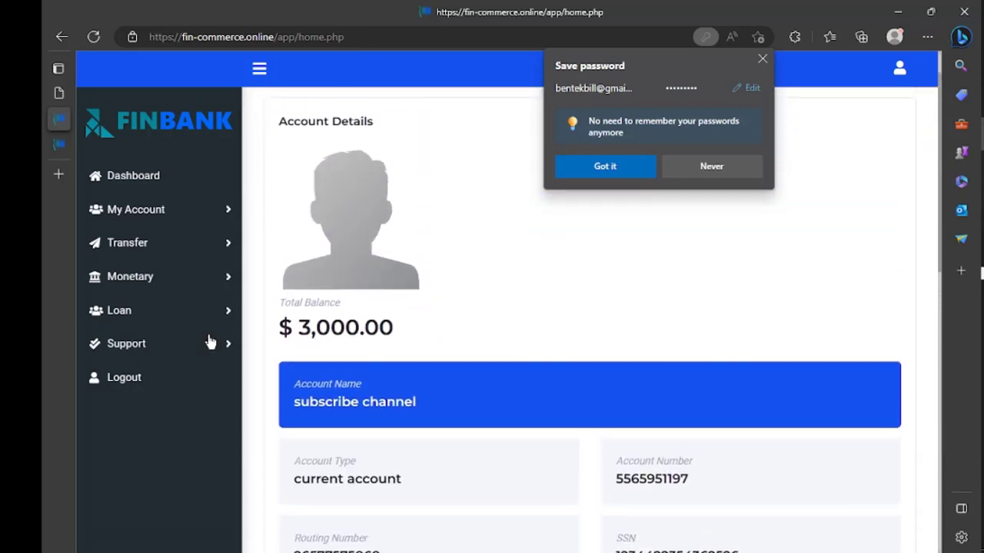
Send the admin the support message 'the foe repojg ]goj]wg', then return to the admin panel
left_click(232, 349)
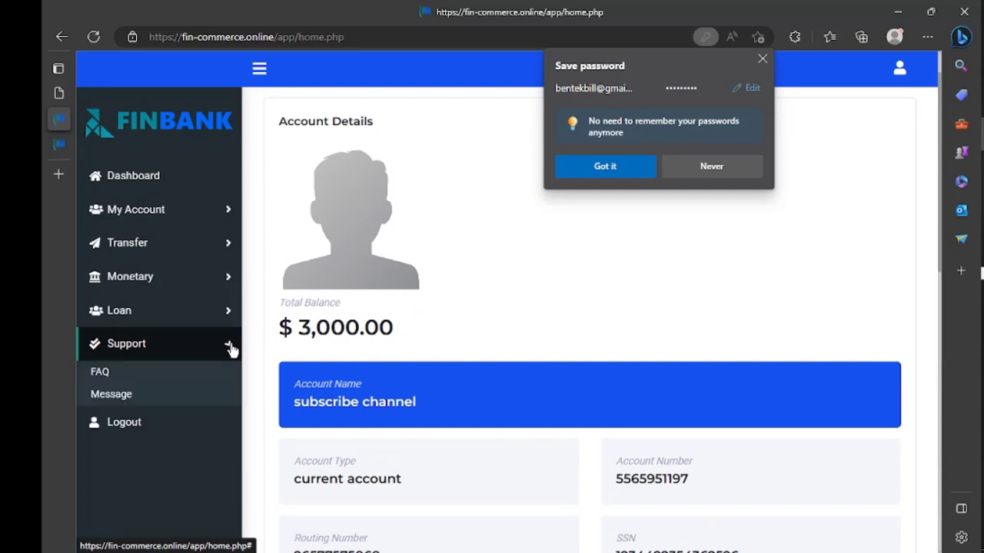
left_click(154, 396)
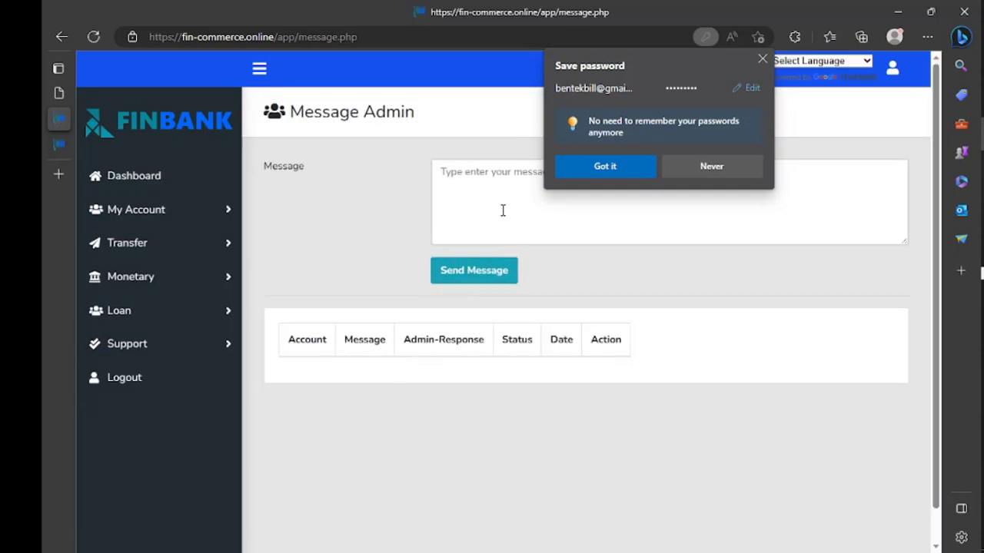
left_click(503, 210)
type("the")
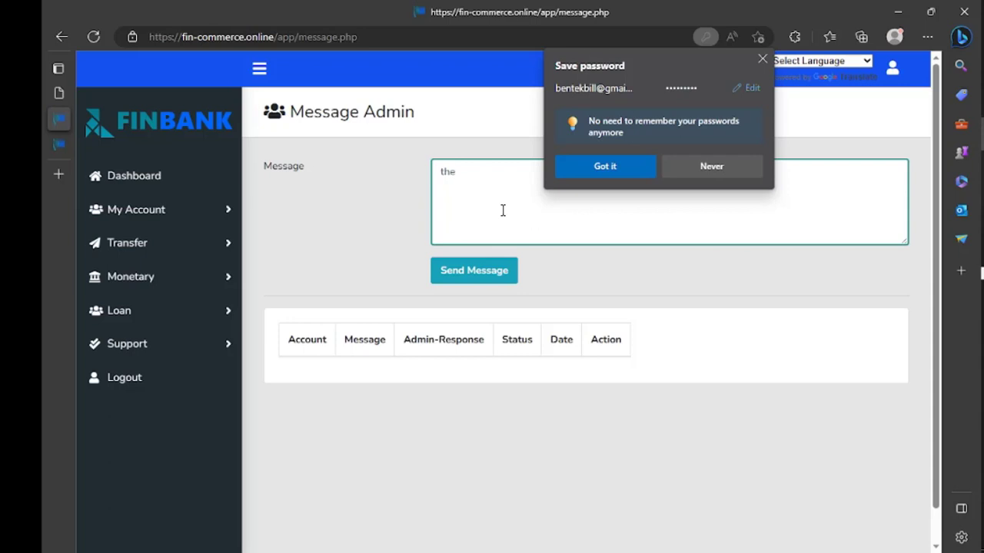
type(" foe repojg ]goj]wg")
left_click(478, 270)
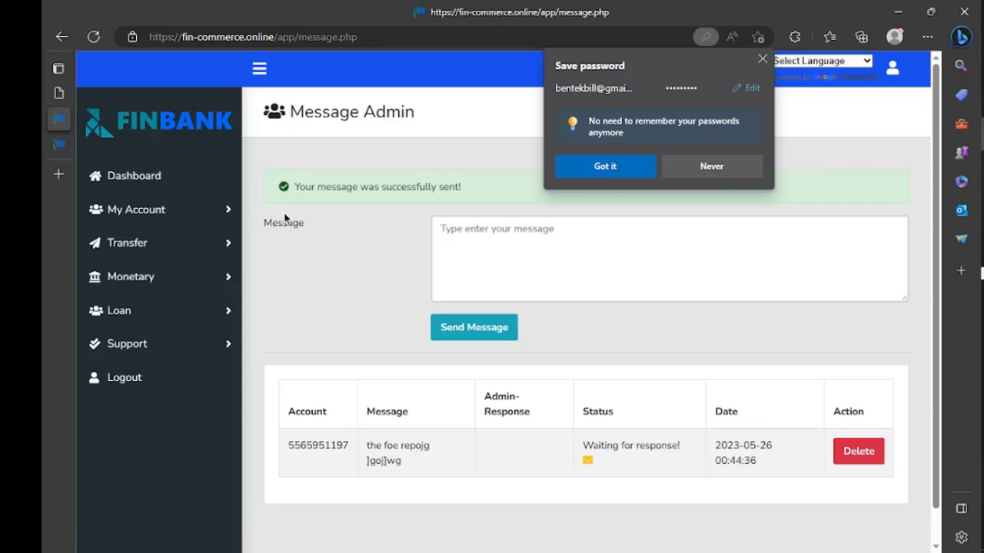
left_click(62, 146)
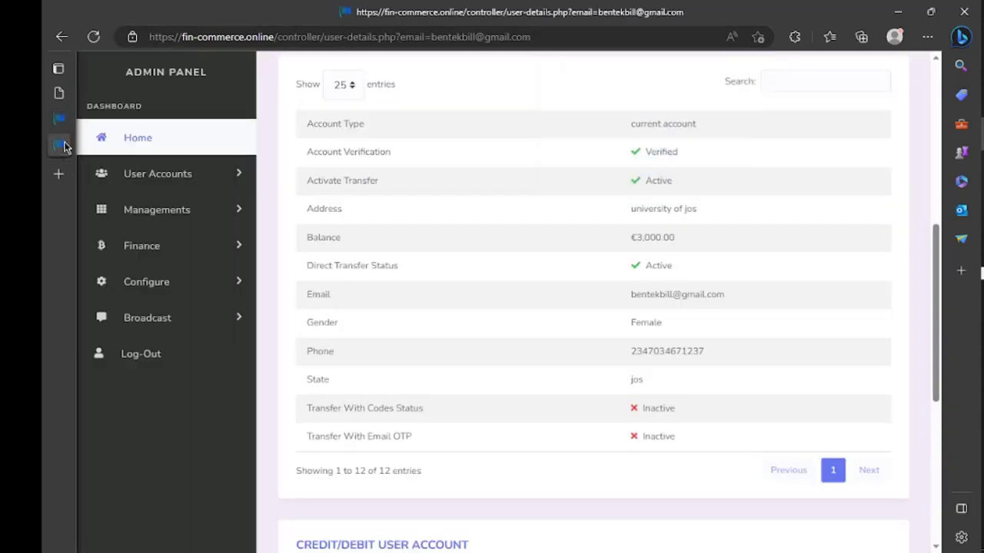
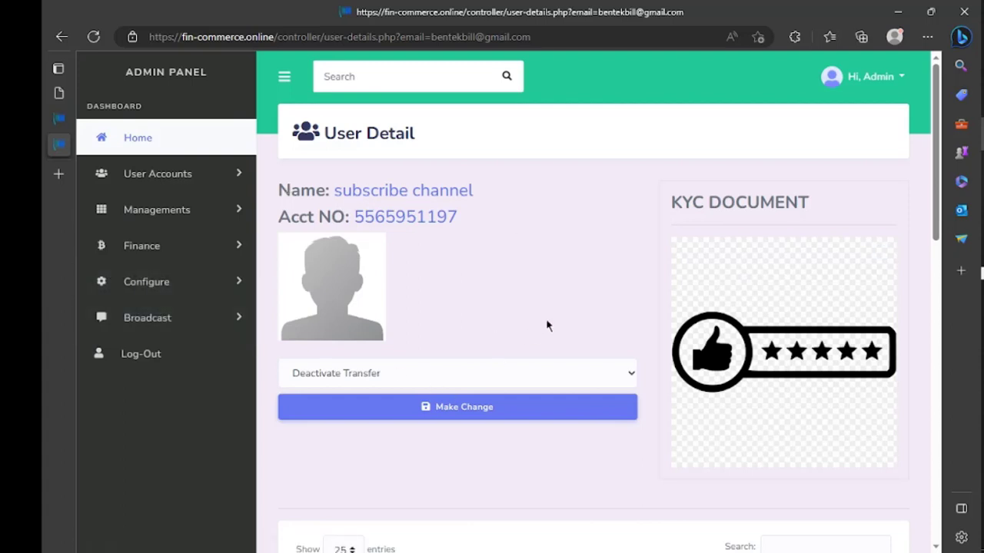
Open Message Management from the Broadcast section of the admin sidebar
scroll(400, 309, "down", 3)
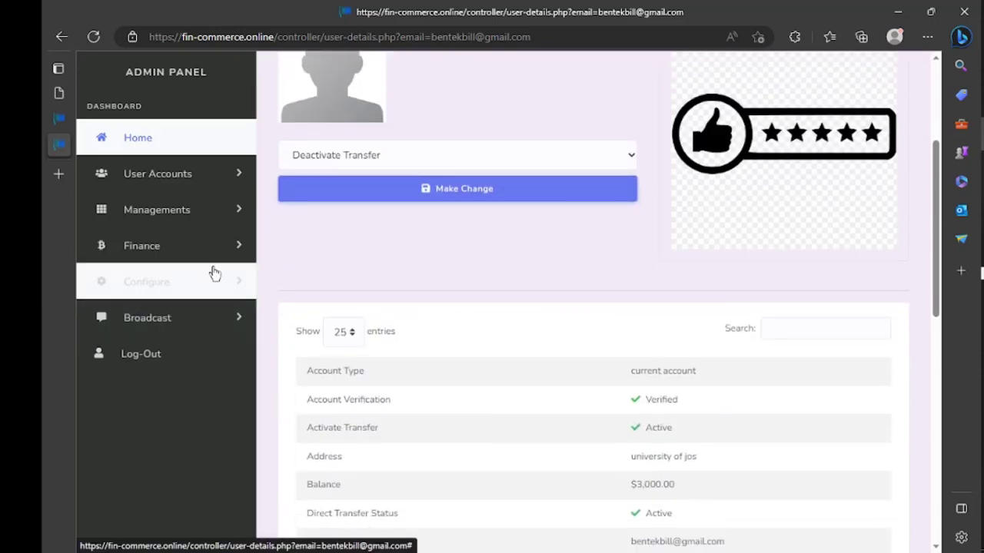
left_click(227, 320)
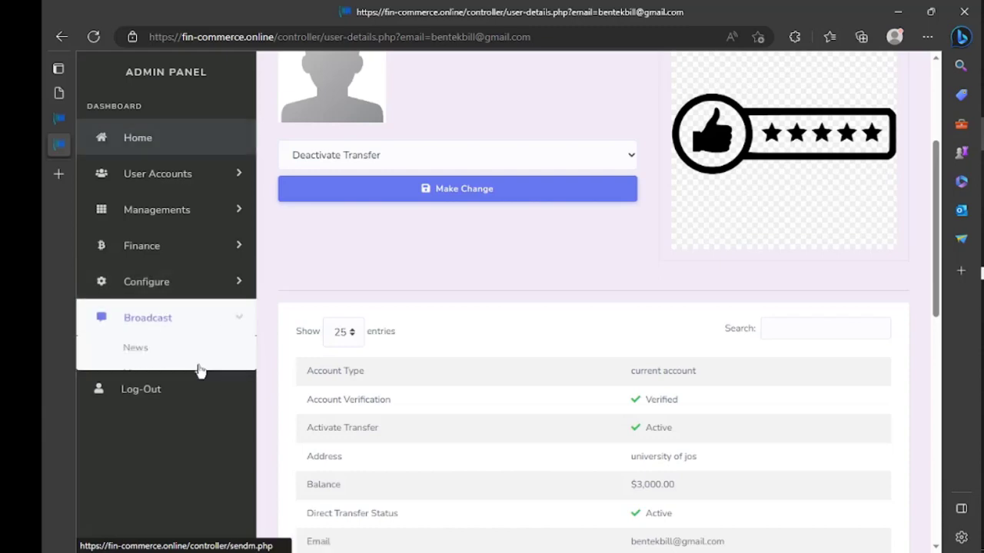
left_click(177, 380)
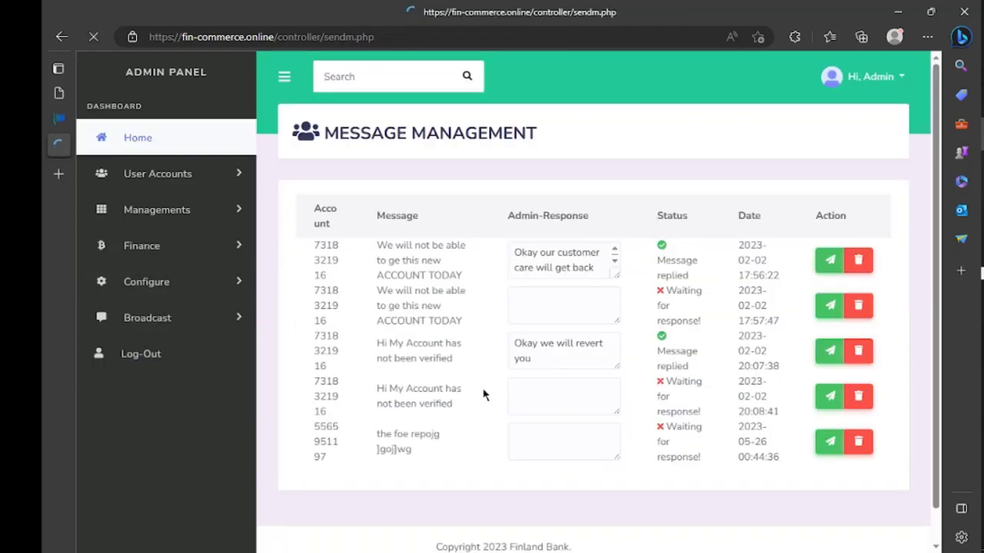
Compare the newest 2023-05-26 message in the admin list with the user's Message Admin page
scroll(586, 421, "down", 1)
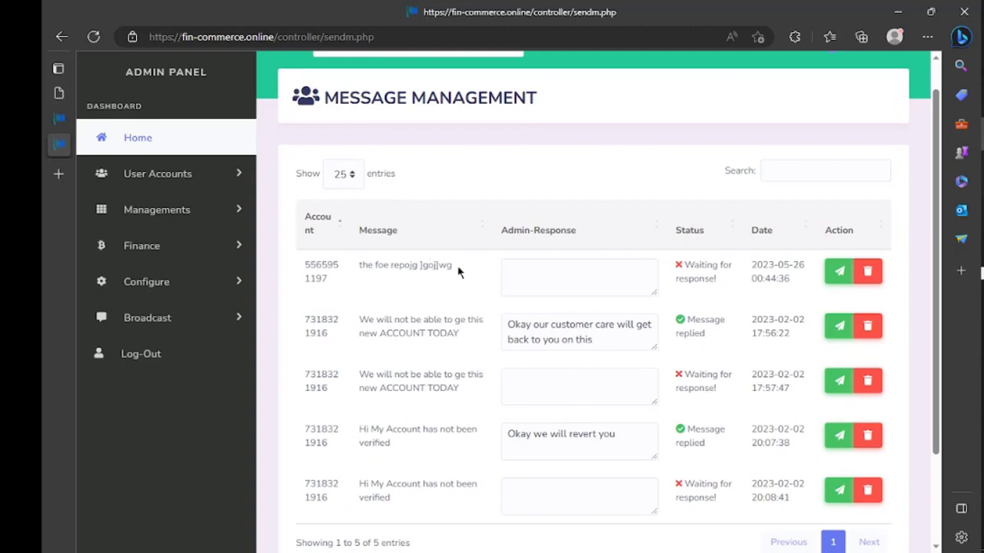
left_click_drag(458, 272, 358, 265)
mouse_move(57, 124)
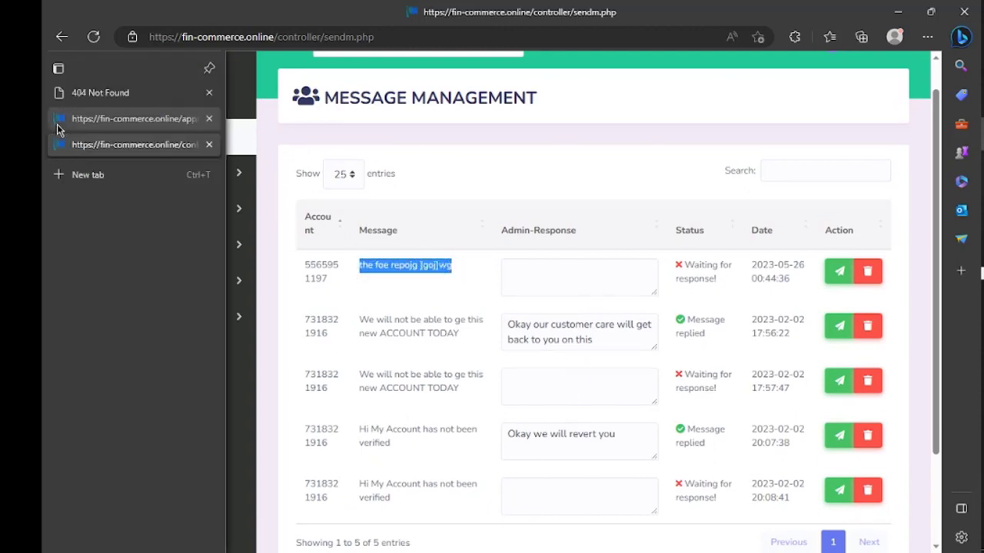
left_click(123, 119)
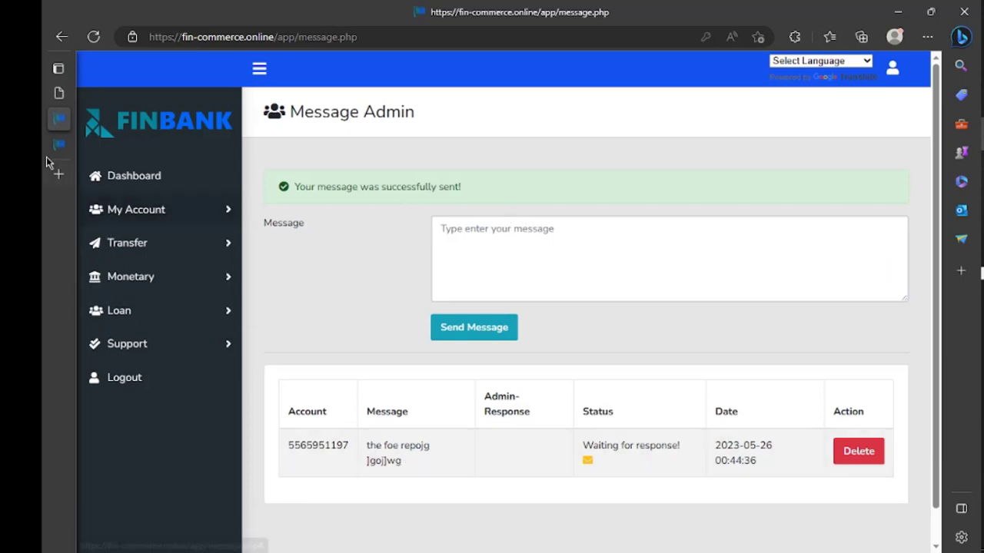
mouse_move(53, 158)
left_click(92, 144)
Send the admin reply 'dslif gwireug we' to the 2023-05-26 message and confirm it
left_click(578, 290)
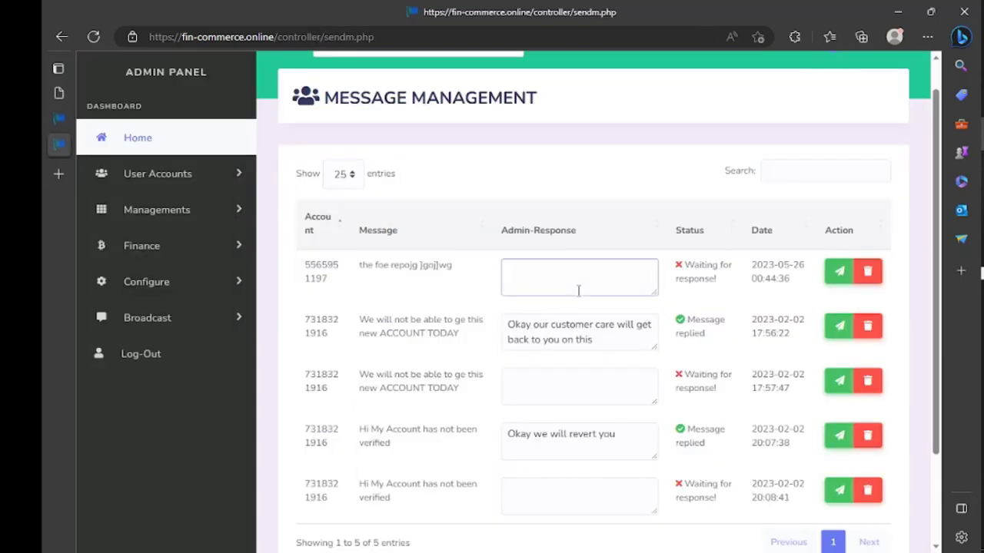
type("dslif gwireug we")
left_click(839, 273)
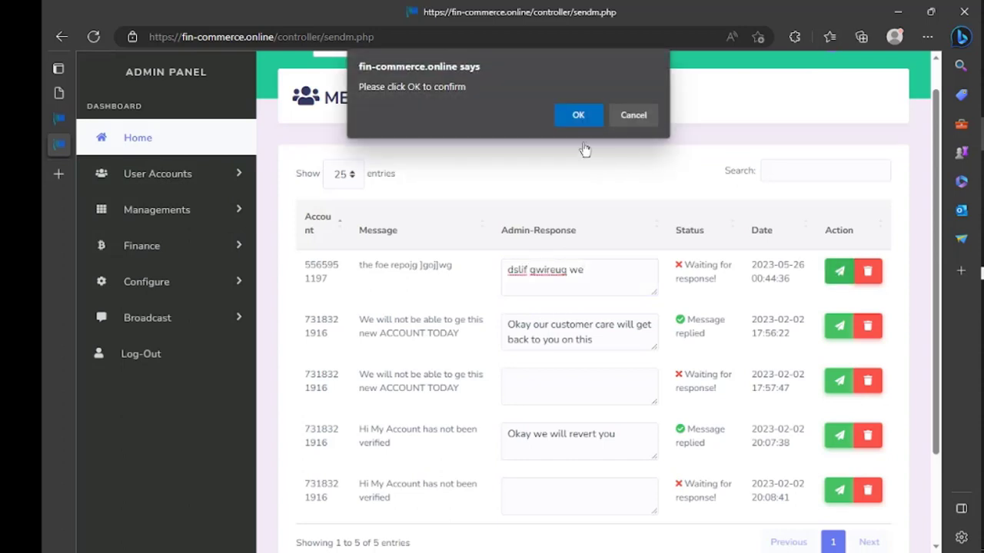
left_click(588, 120)
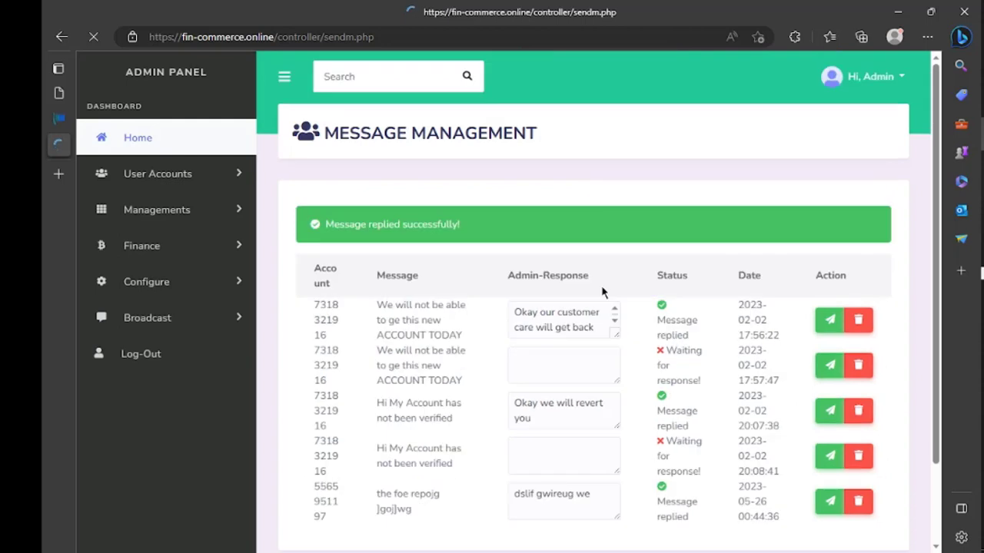
Go back to the user's tab and load their Dashboard with the $3,000.00 total balance
left_click(58, 118)
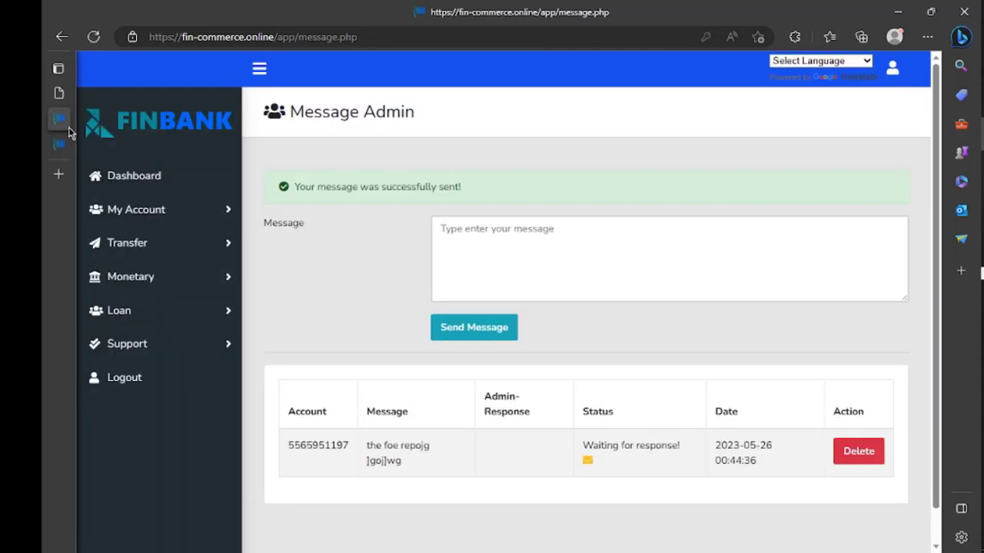
left_click(146, 178)
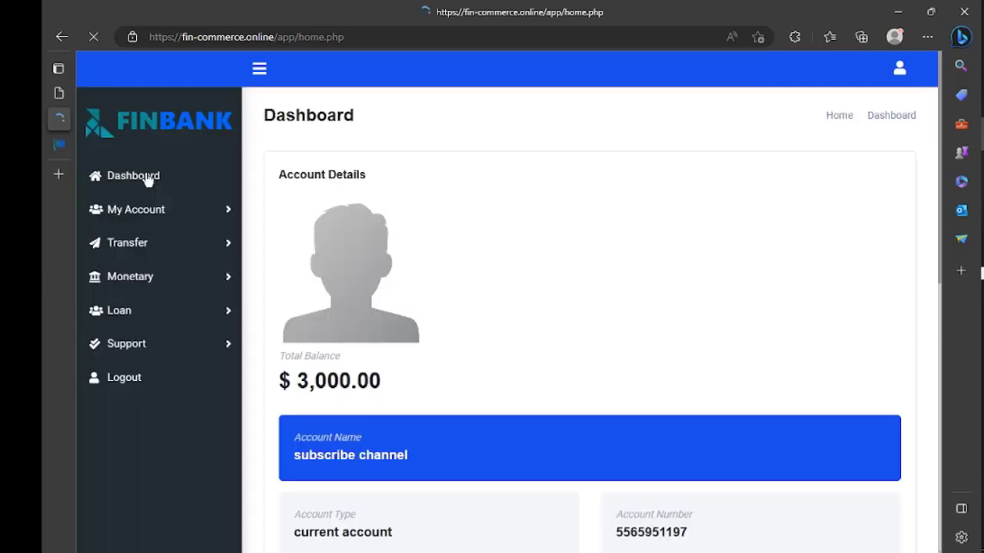